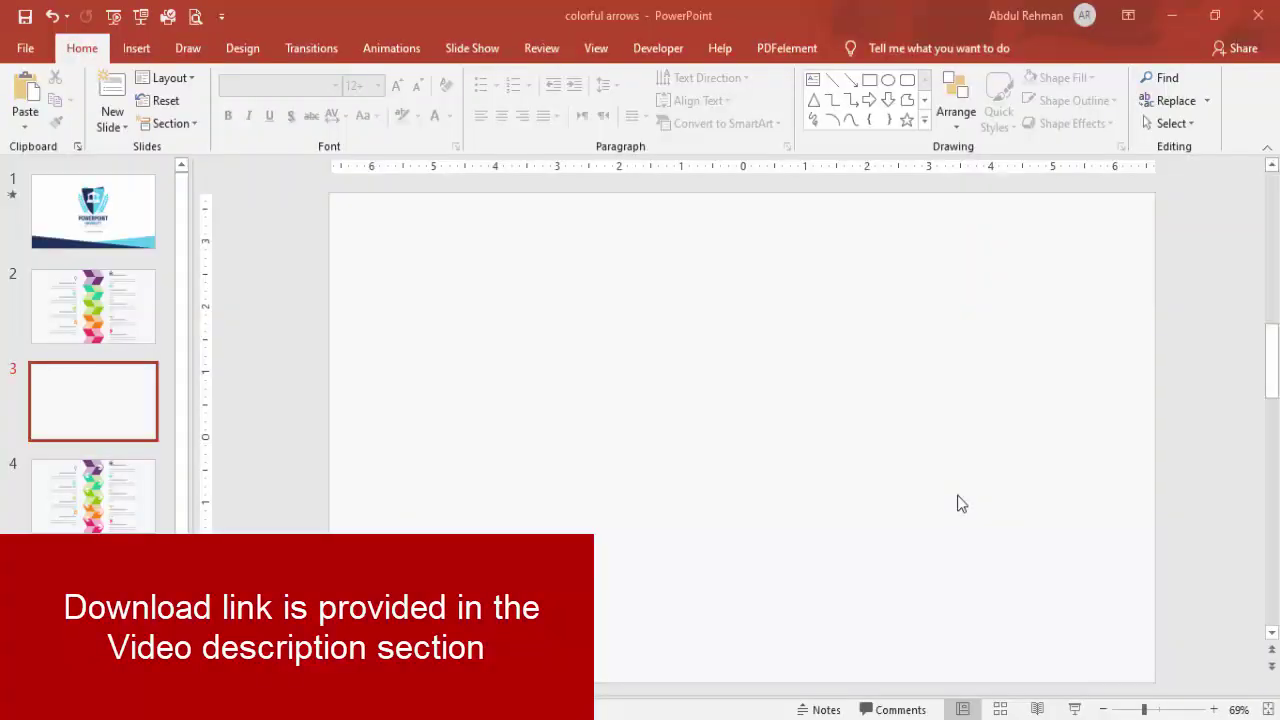
Draw a parallelogram near the centre of slide 3 and make it steeply slanted
left_click(136, 48)
left_click(297, 126)
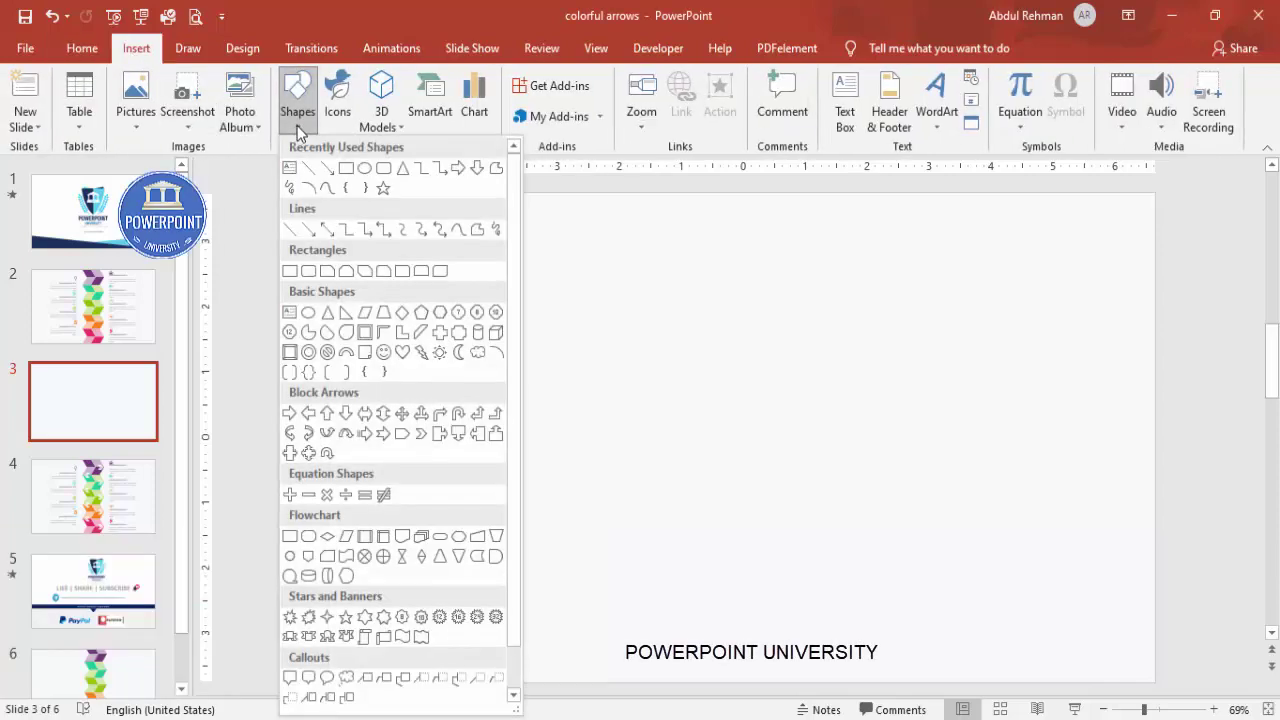
left_click(364, 318)
left_click_drag(586, 416, 671, 471)
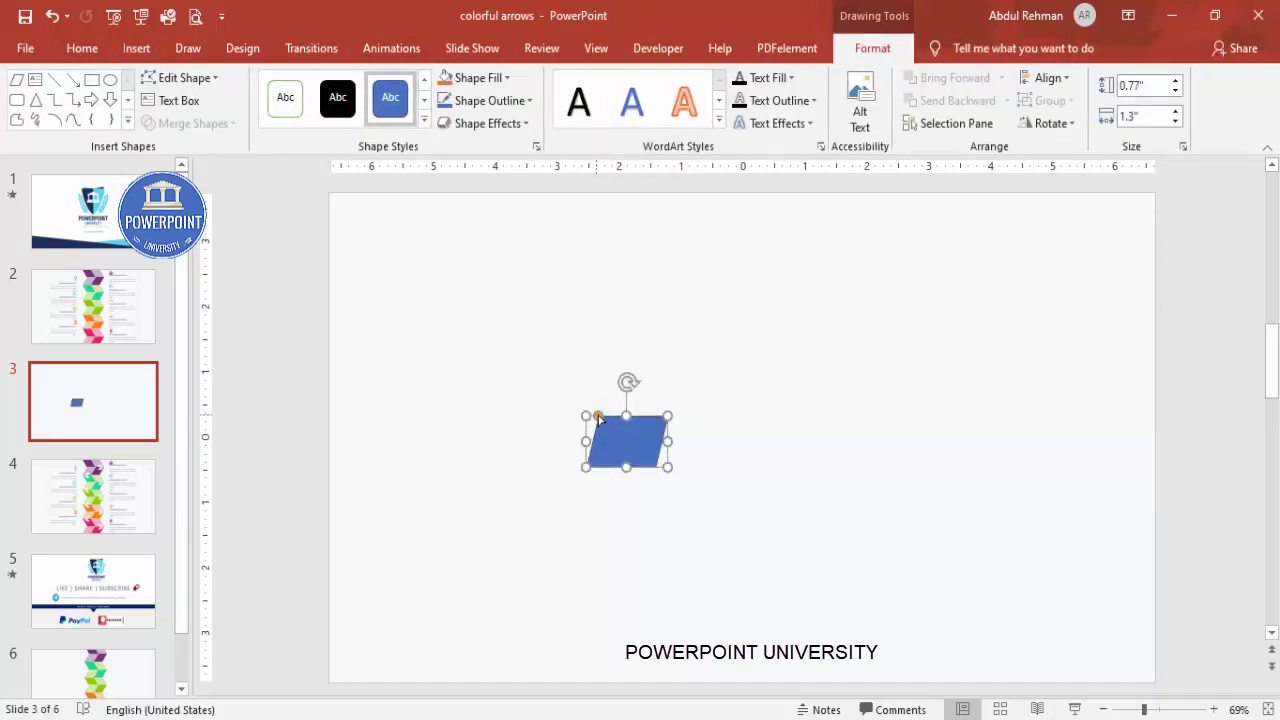
left_click_drag(598, 415, 679, 440)
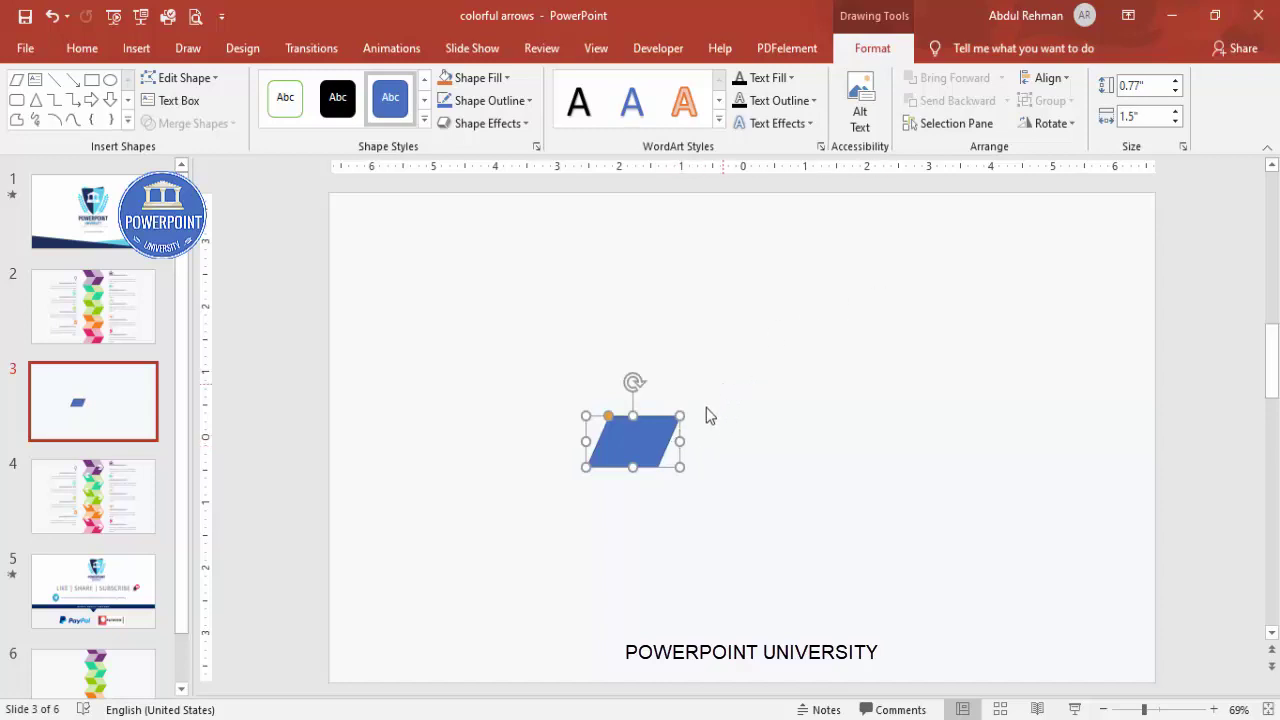
Remove the parallelogram's outline
left_click(527, 102)
left_click(523, 311)
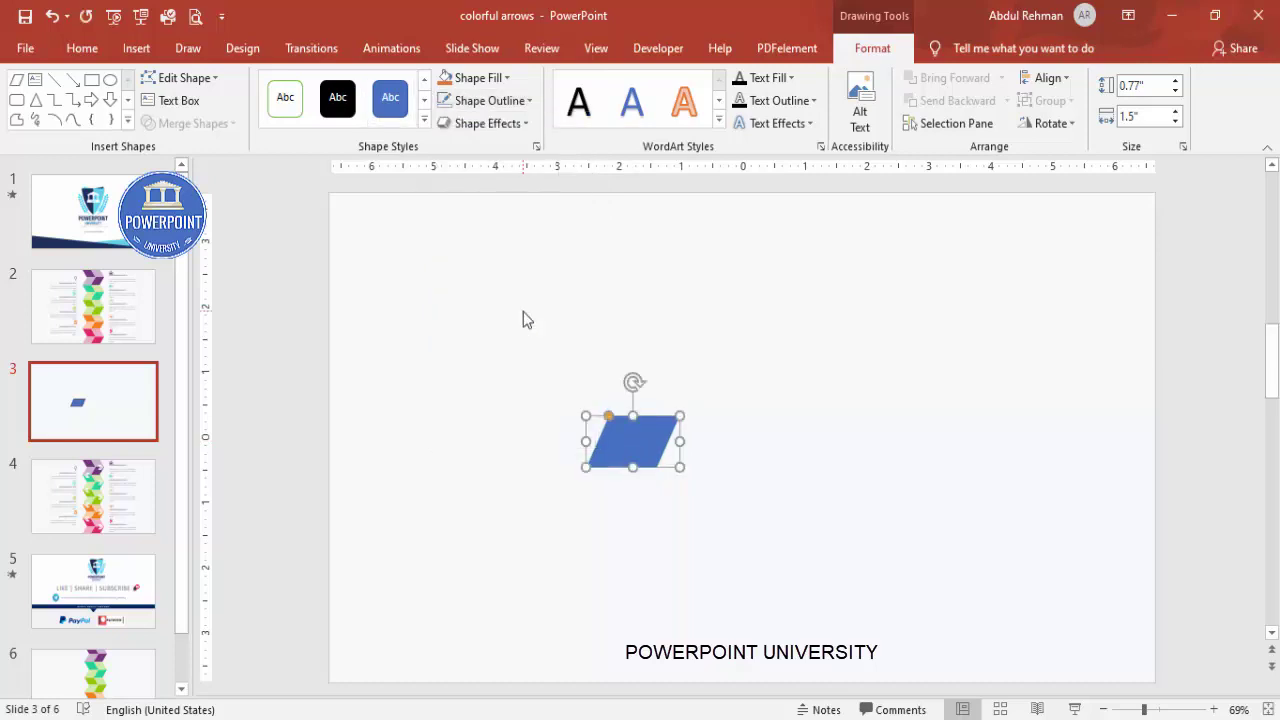
left_click(476, 78)
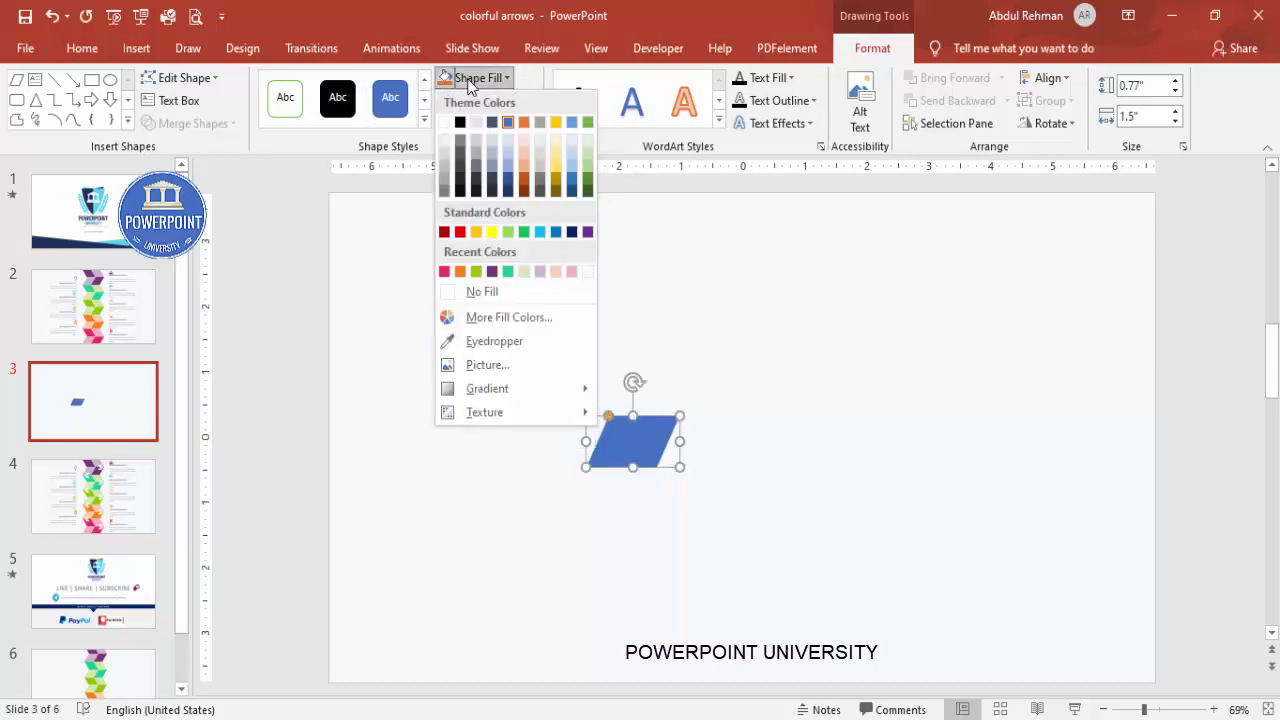
Fill the parallelogram yellow, copy it below, and make the upper piece bright yellow
left_click(478, 231)
left_click_drag(647, 441, 684, 469)
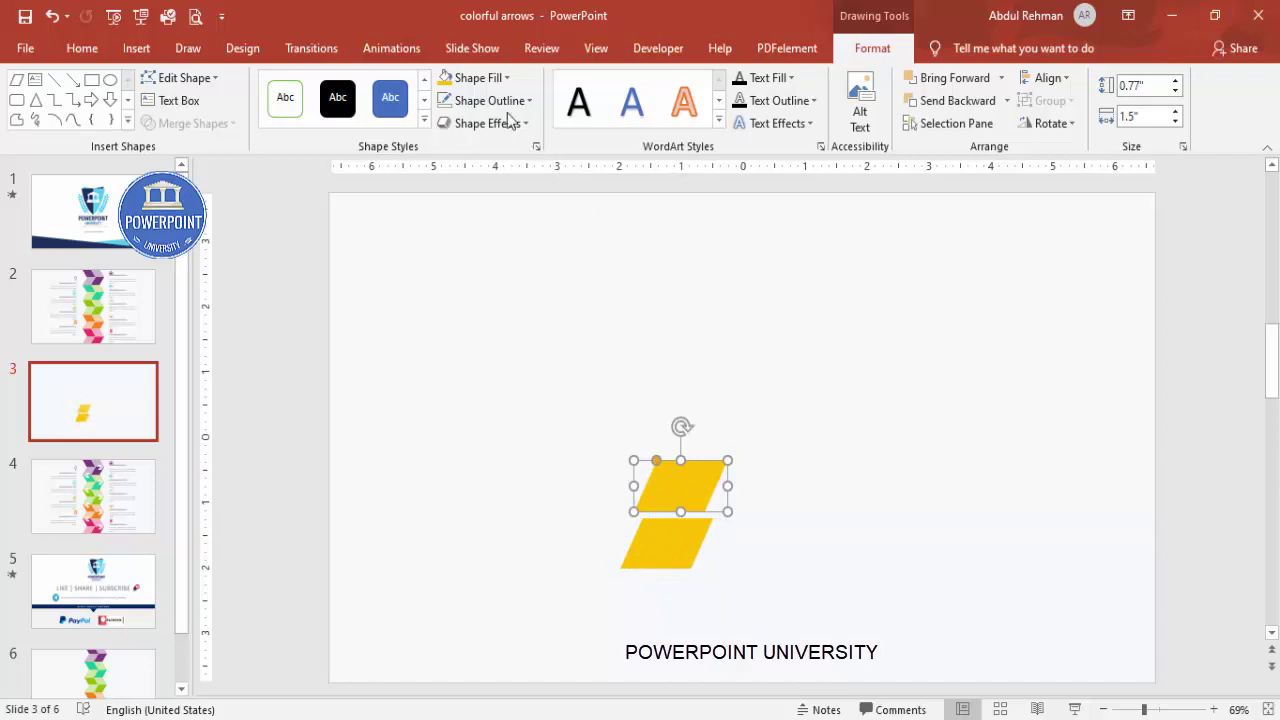
left_click(490, 78)
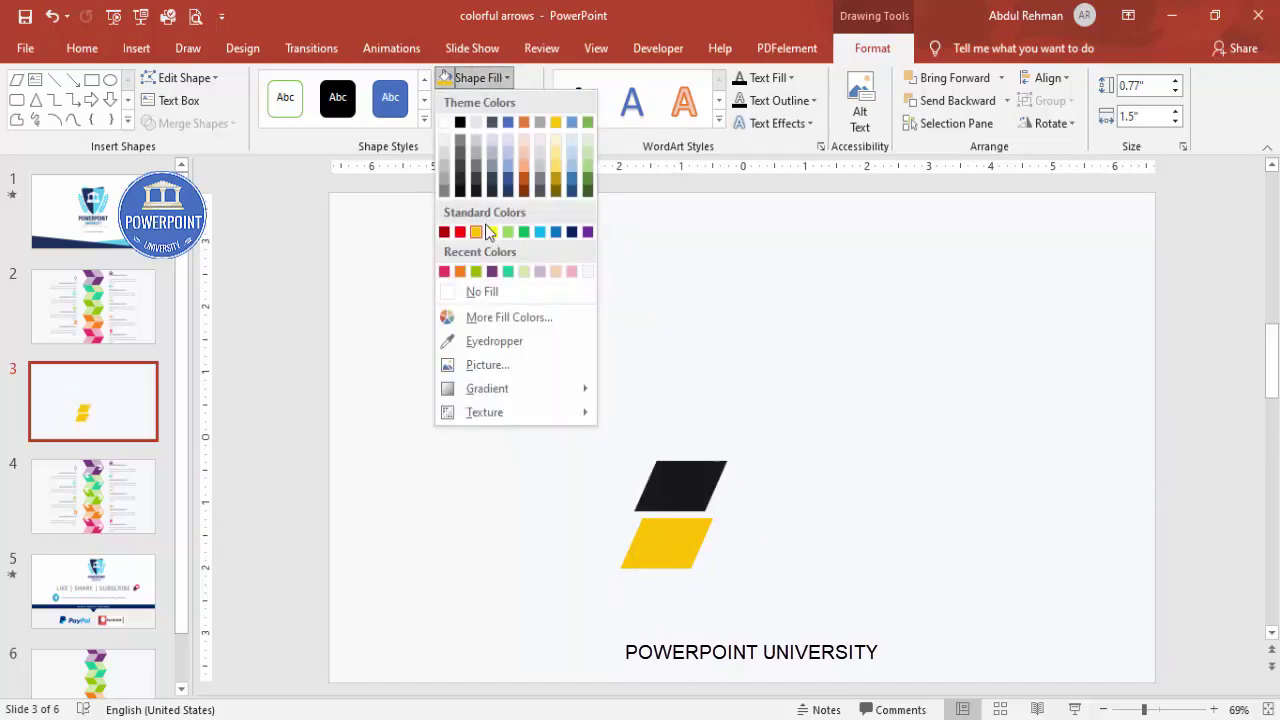
left_click(491, 232)
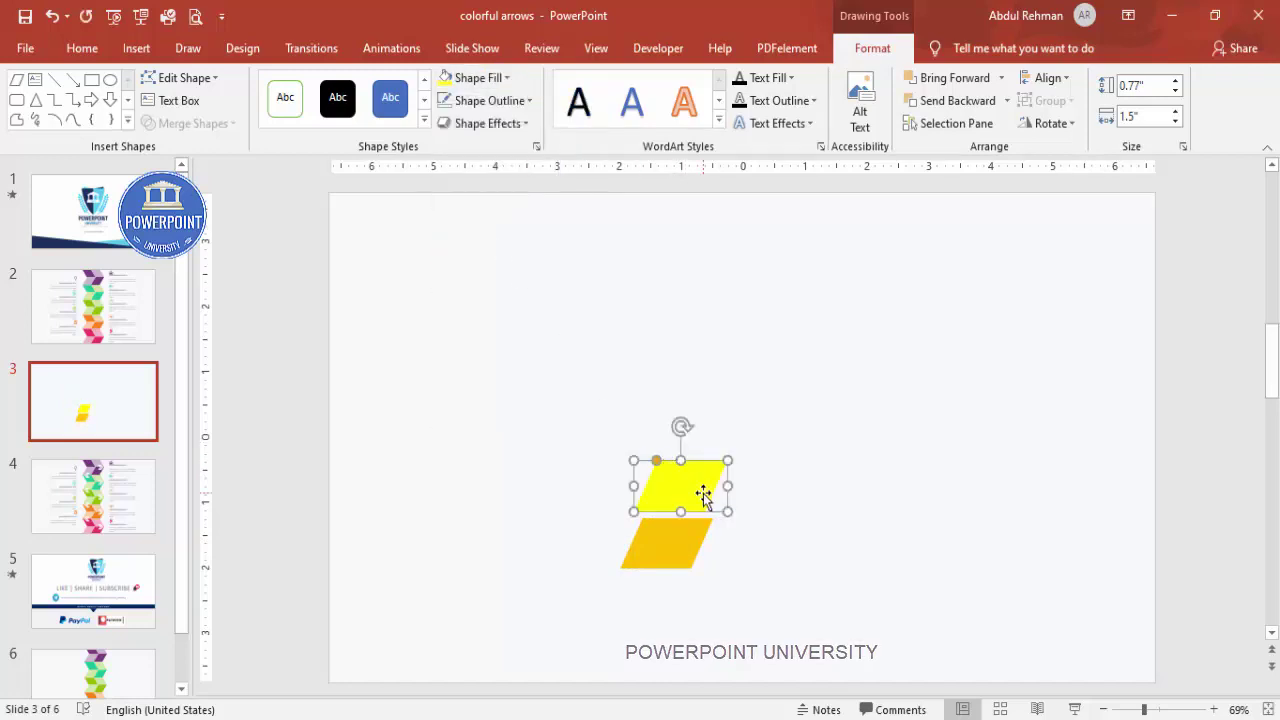
Flip the upper piece horizontally, stack it onto the lower one, and duplicate the chevron rightward
left_click(1053, 126)
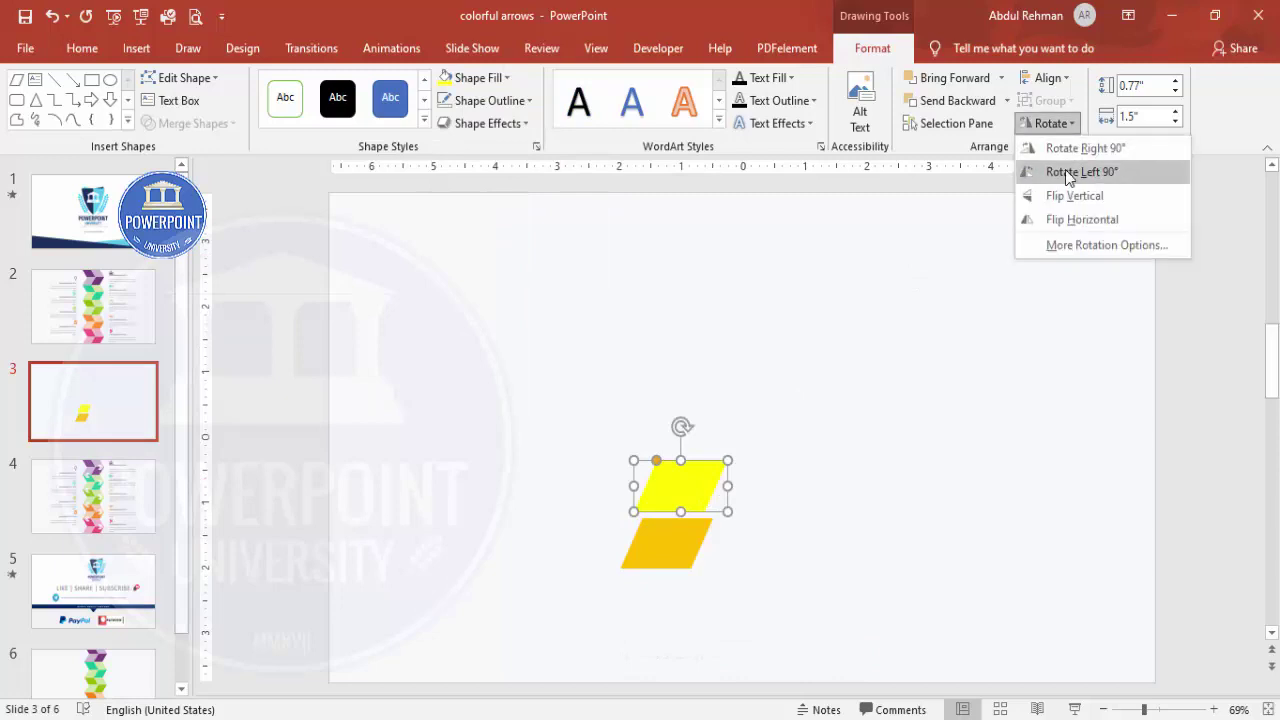
left_click(1070, 219)
left_click_drag(666, 486, 655, 497)
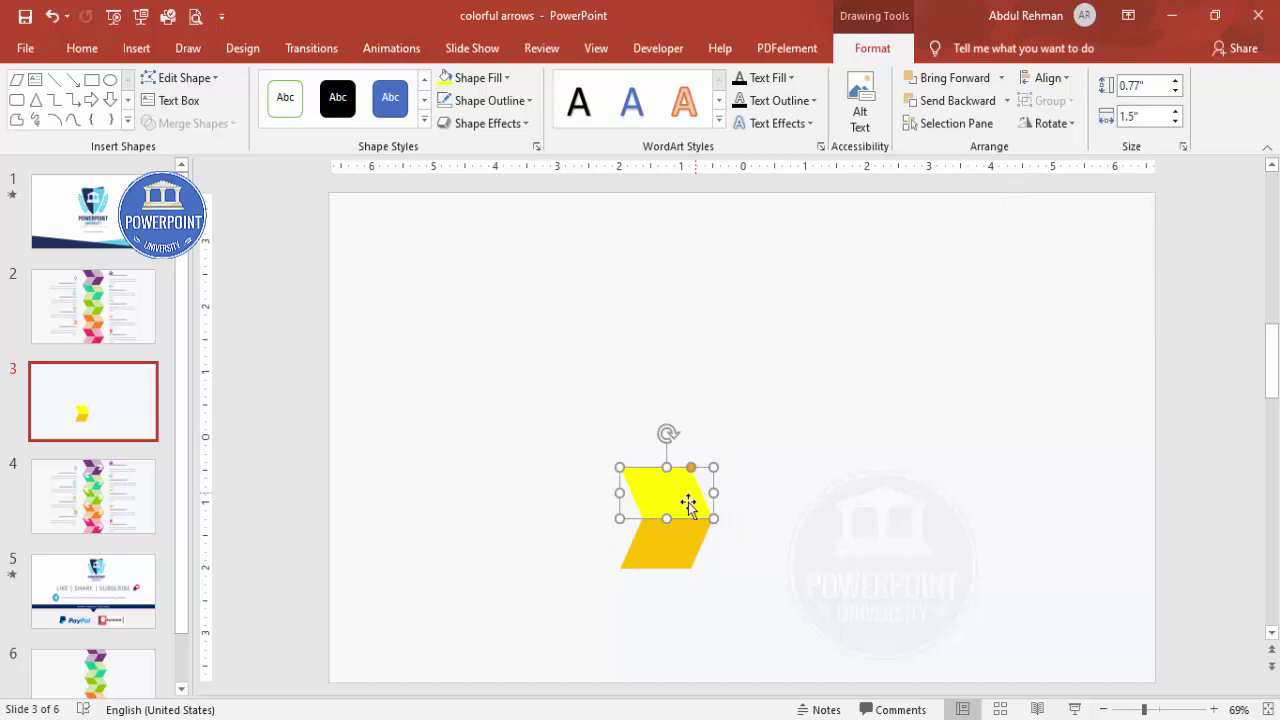
left_click(610, 463)
left_click_drag(520, 421, 772, 612)
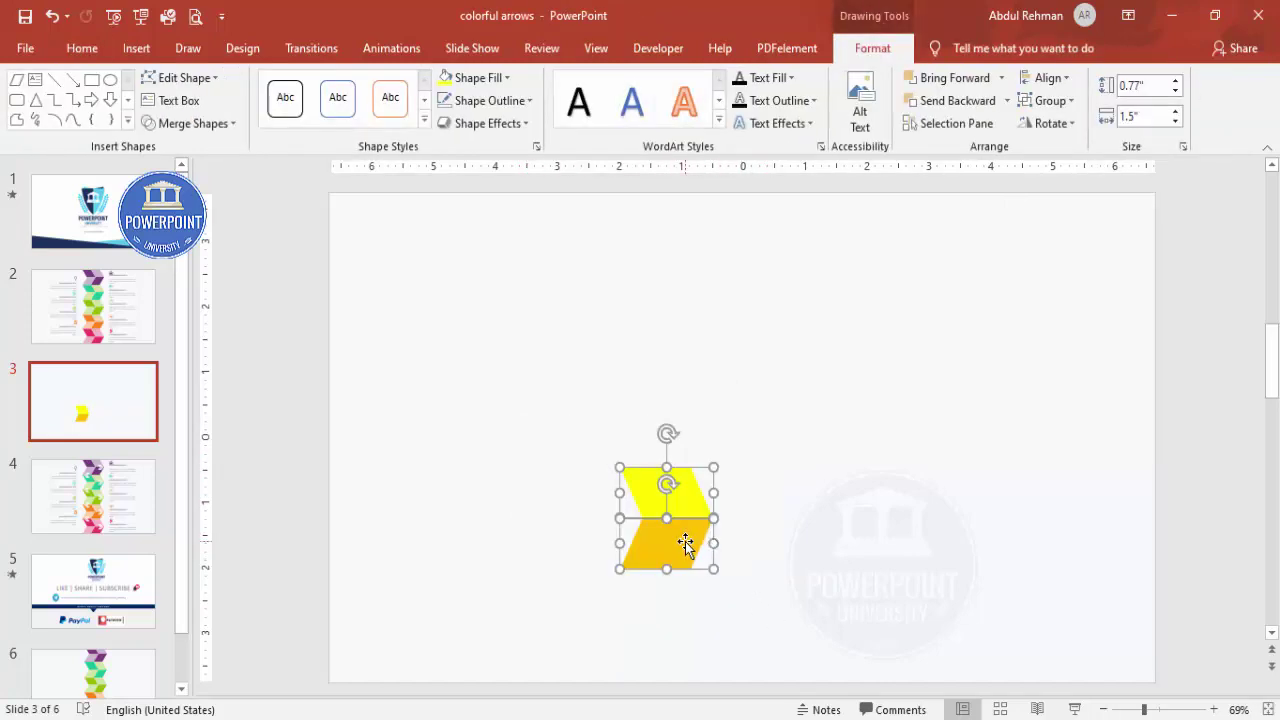
left_click_drag(680, 541, 729, 541)
Swap the right chevron's colours: lower piece yellow, upper piece golden orange
left_click(826, 519)
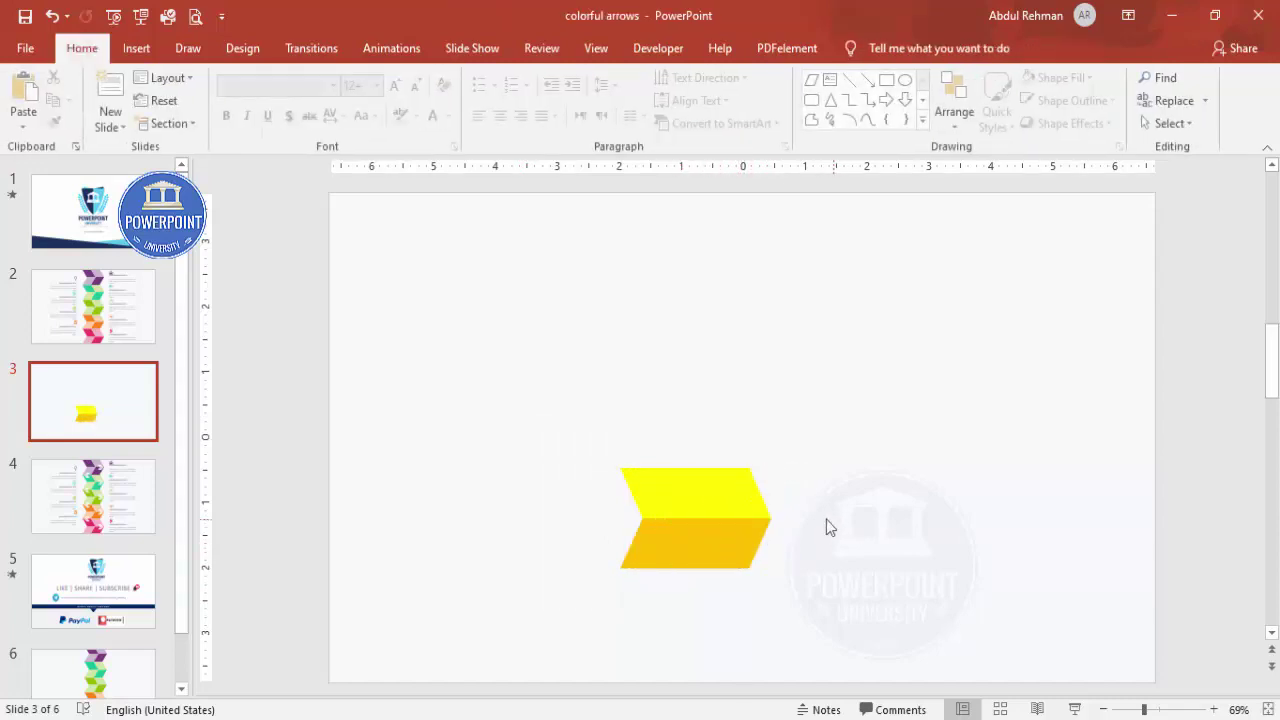
left_click(731, 549)
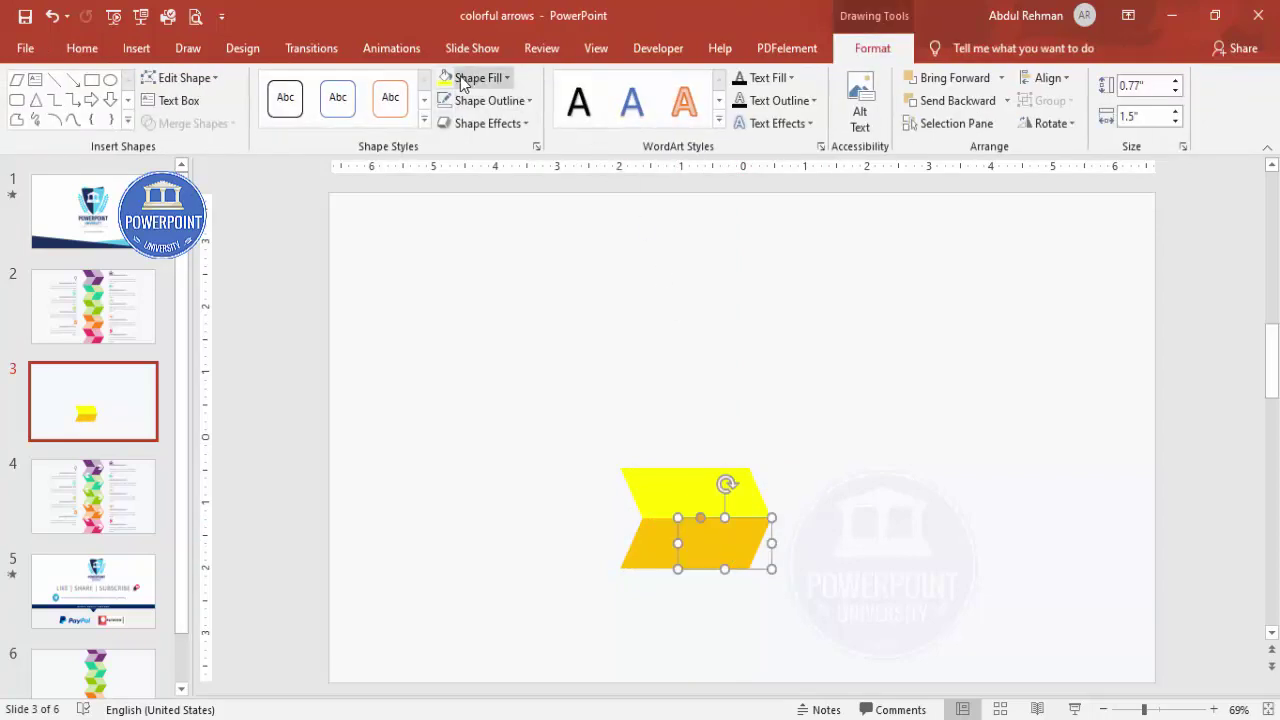
left_click(445, 80)
left_click(751, 492)
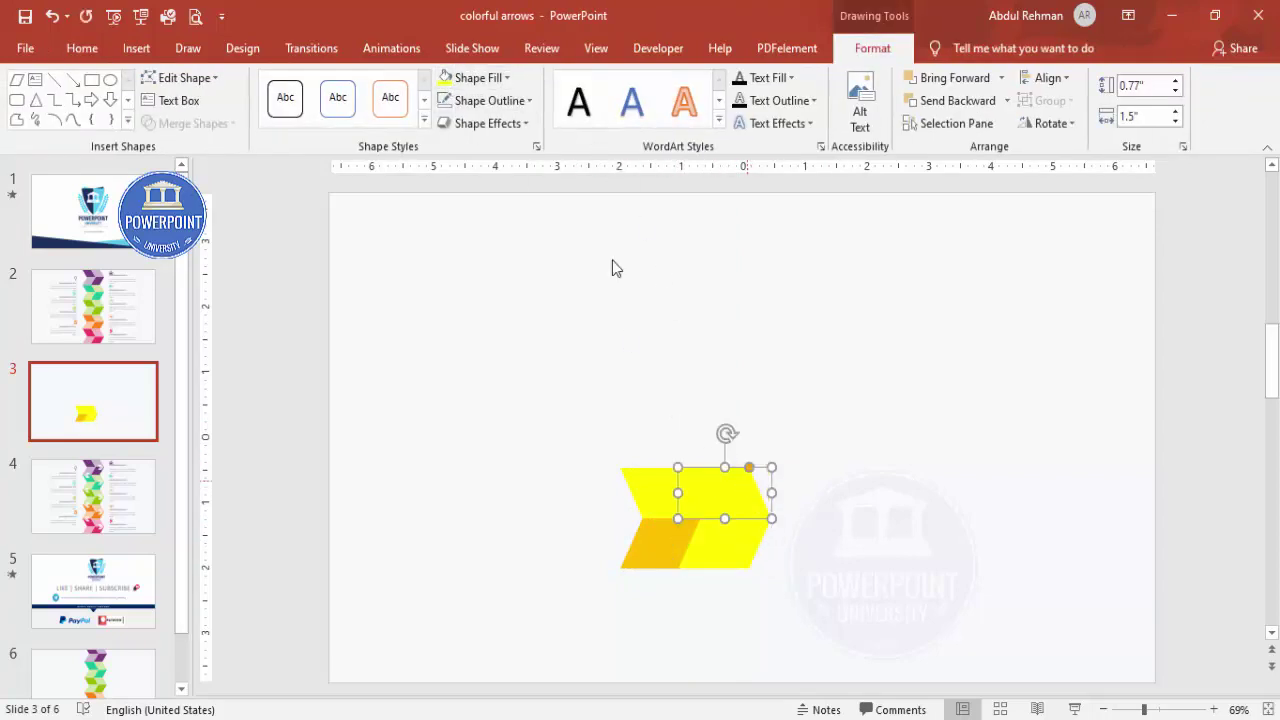
left_click(506, 78)
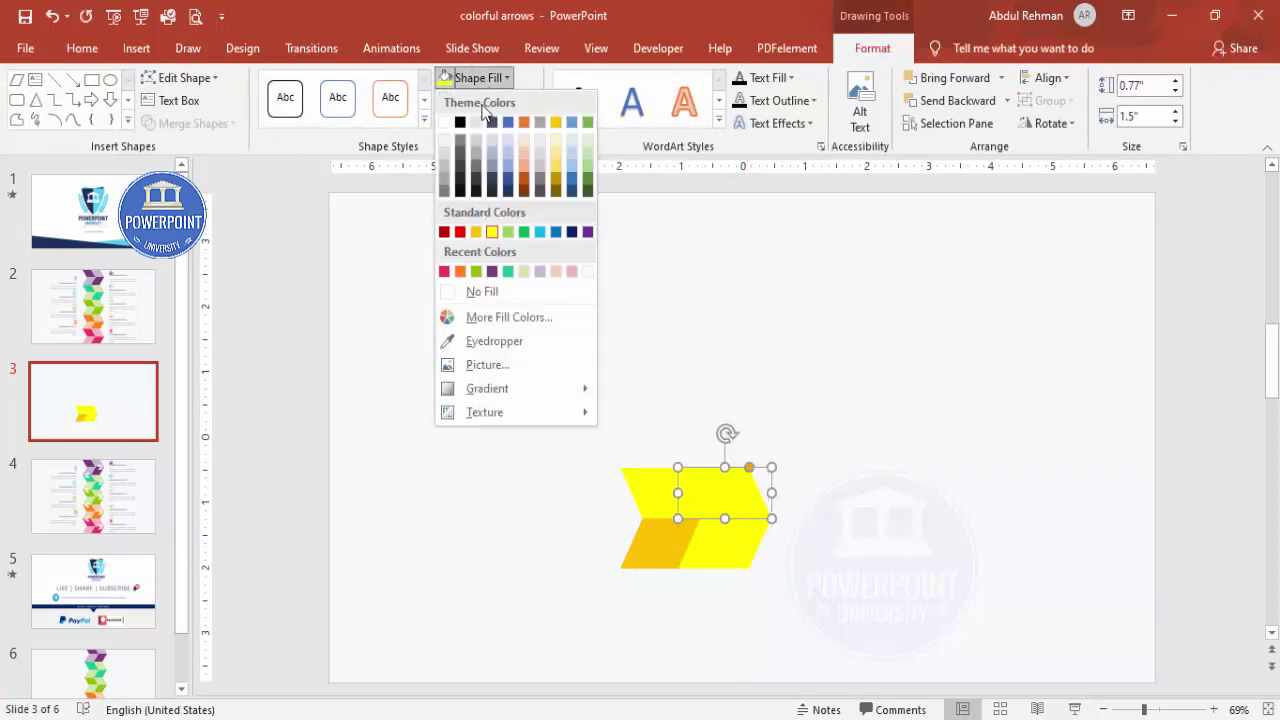
left_click(476, 231)
left_click(582, 421)
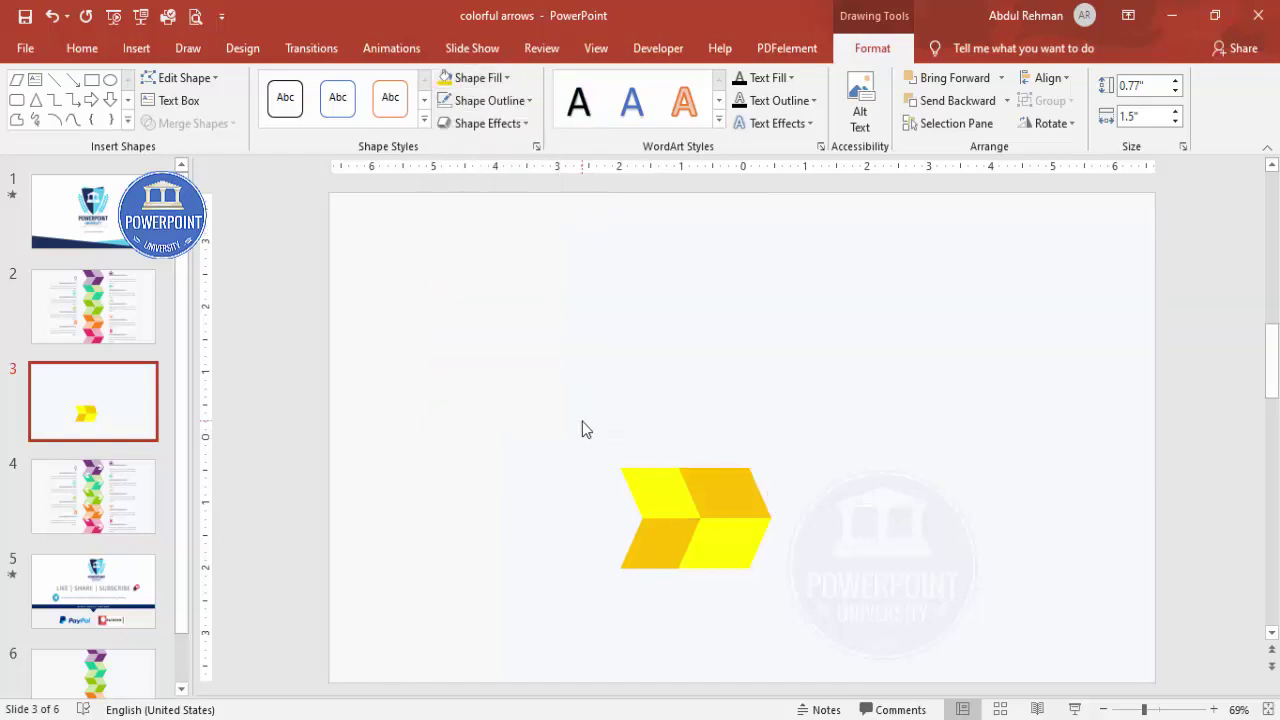
Nudge the right chevron's golden and yellow pieces into alignment with their neighbours
left_click(720, 495)
left_click_drag(714, 491, 733, 538)
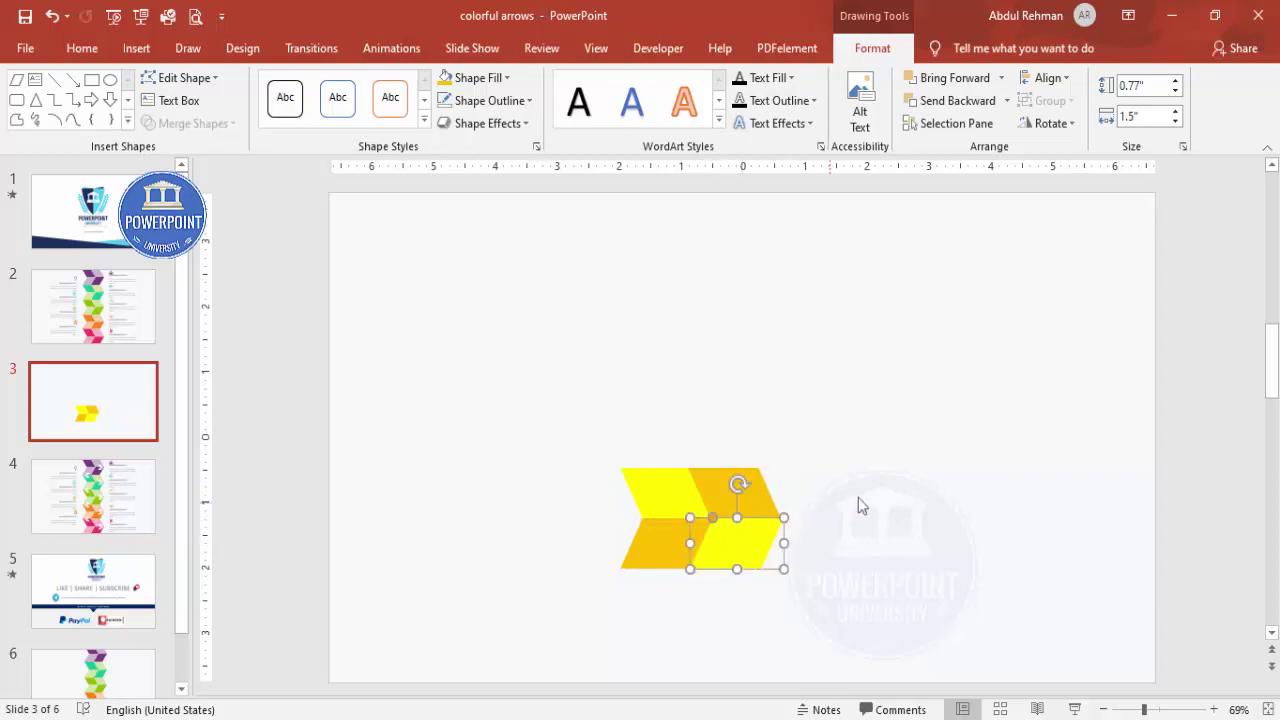
left_click(858, 497)
left_click(730, 493)
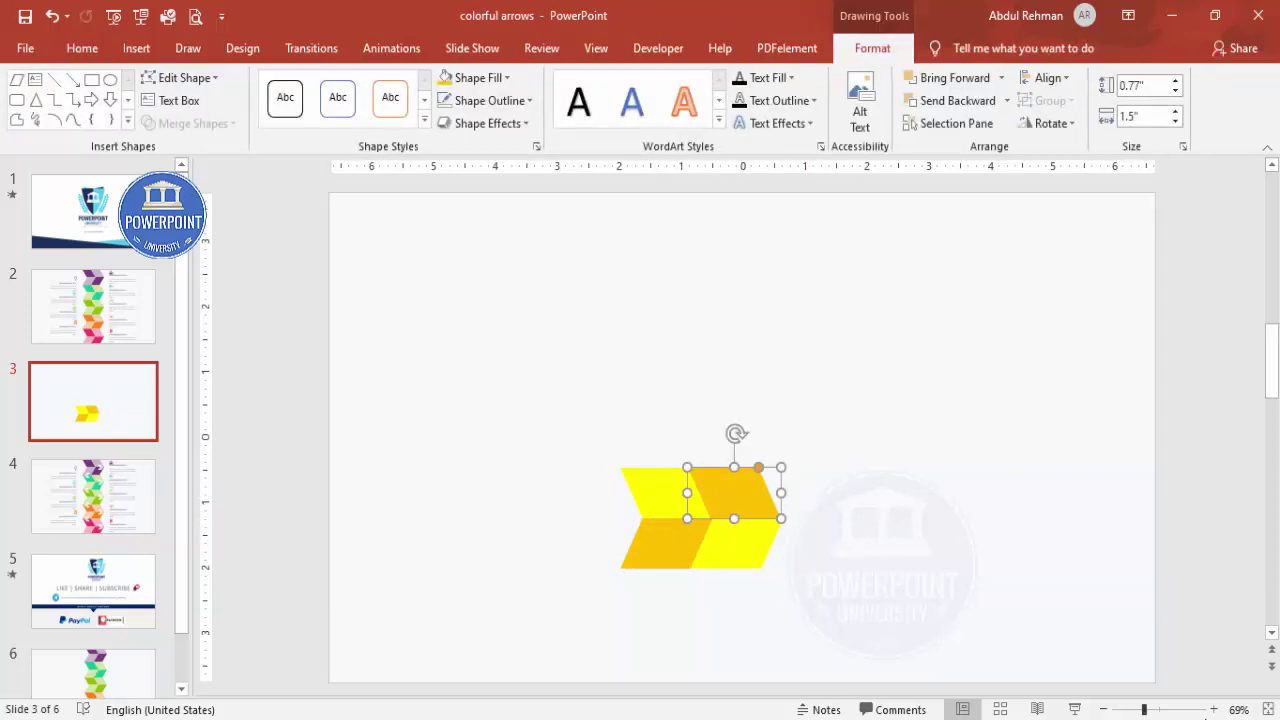
left_click(1187, 713)
left_click(954, 543)
left_click_drag(766, 491, 730, 467)
scroll(906, 540, "down", 2)
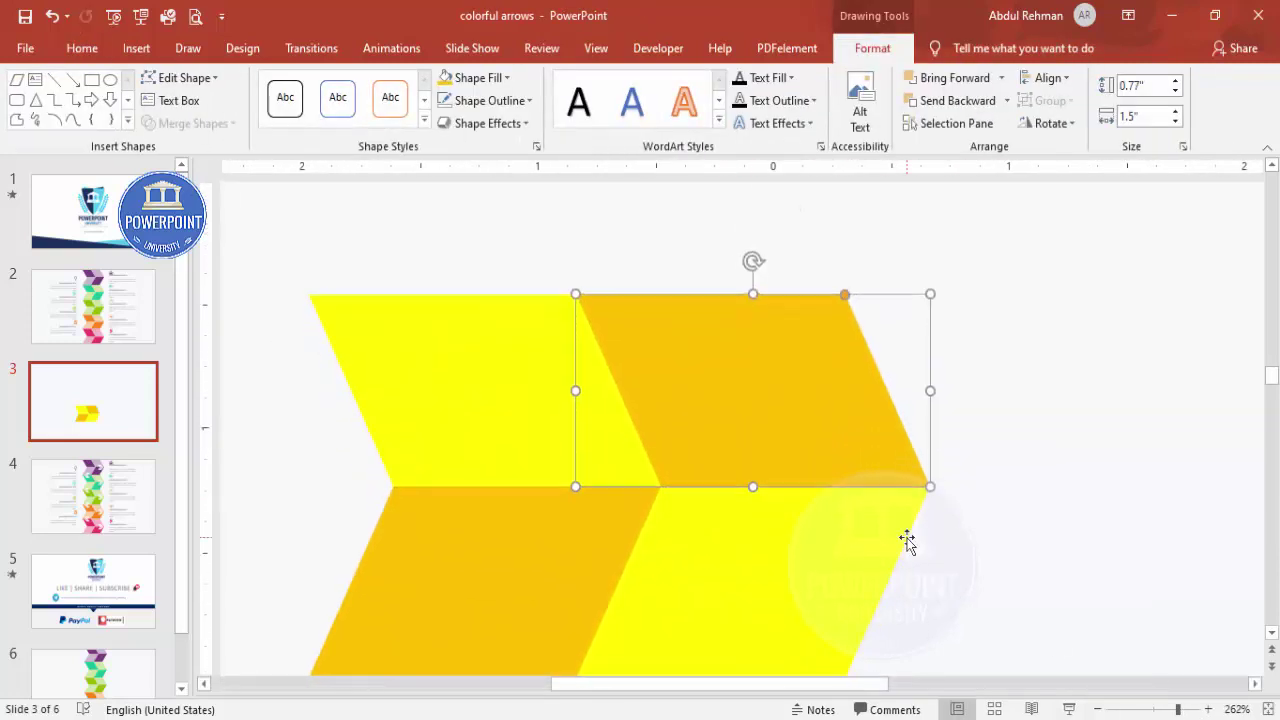
left_click(762, 556)
left_click_drag(746, 560, 729, 560)
left_click(972, 406)
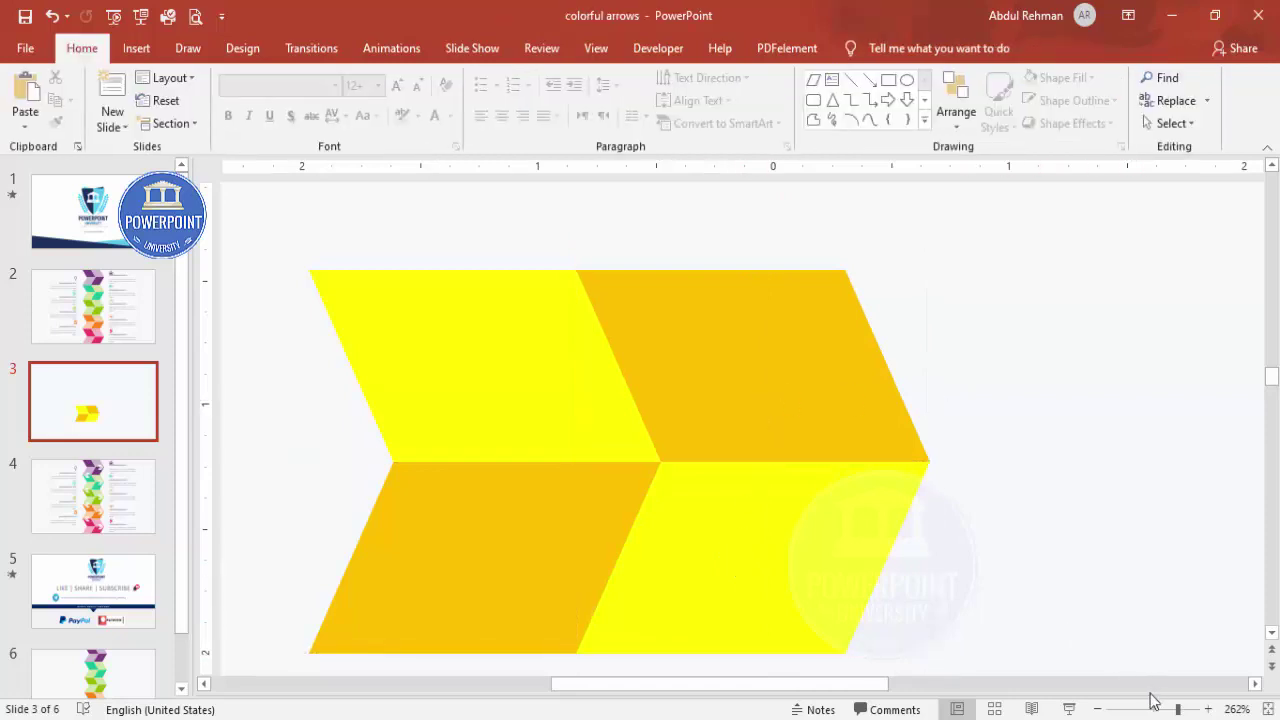
Select all four chevron pieces and move them to the bottom of the slide
left_click(1268, 709)
left_click_drag(503, 401, 925, 693)
left_click_drag(755, 545, 772, 656)
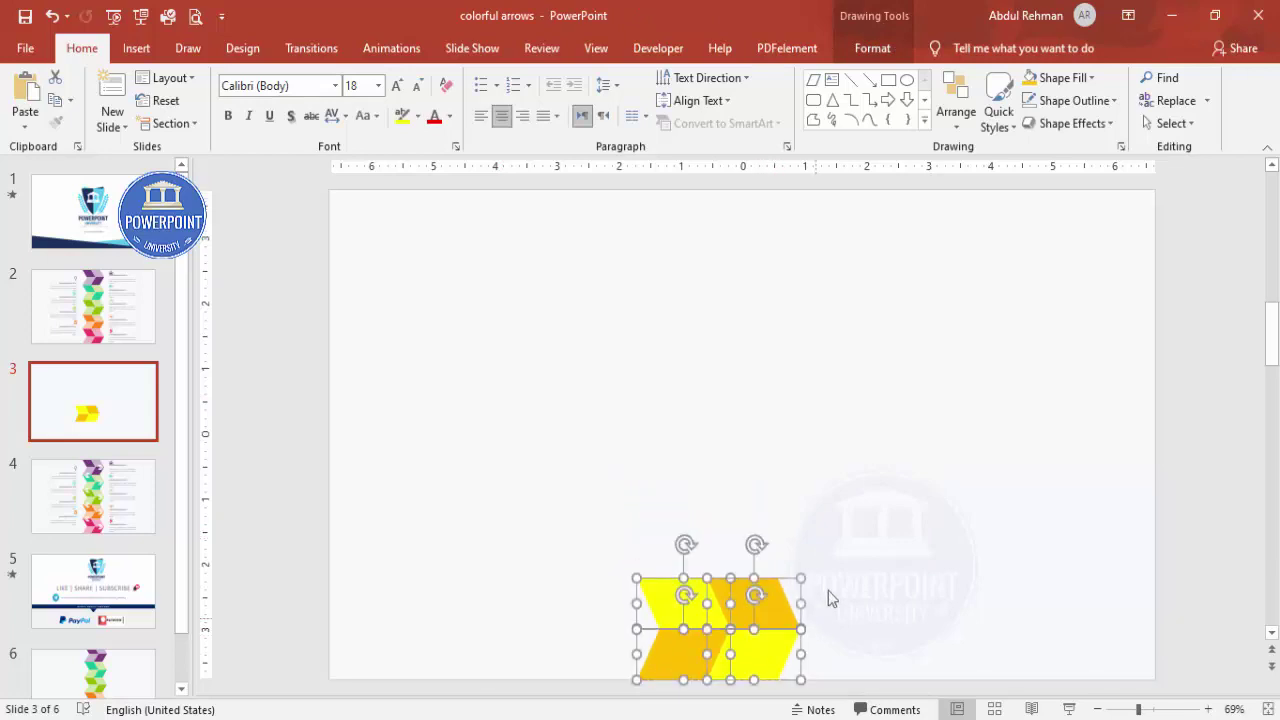
Turn on guides and centre the chevrons on the vertical guide
left_click(872, 48)
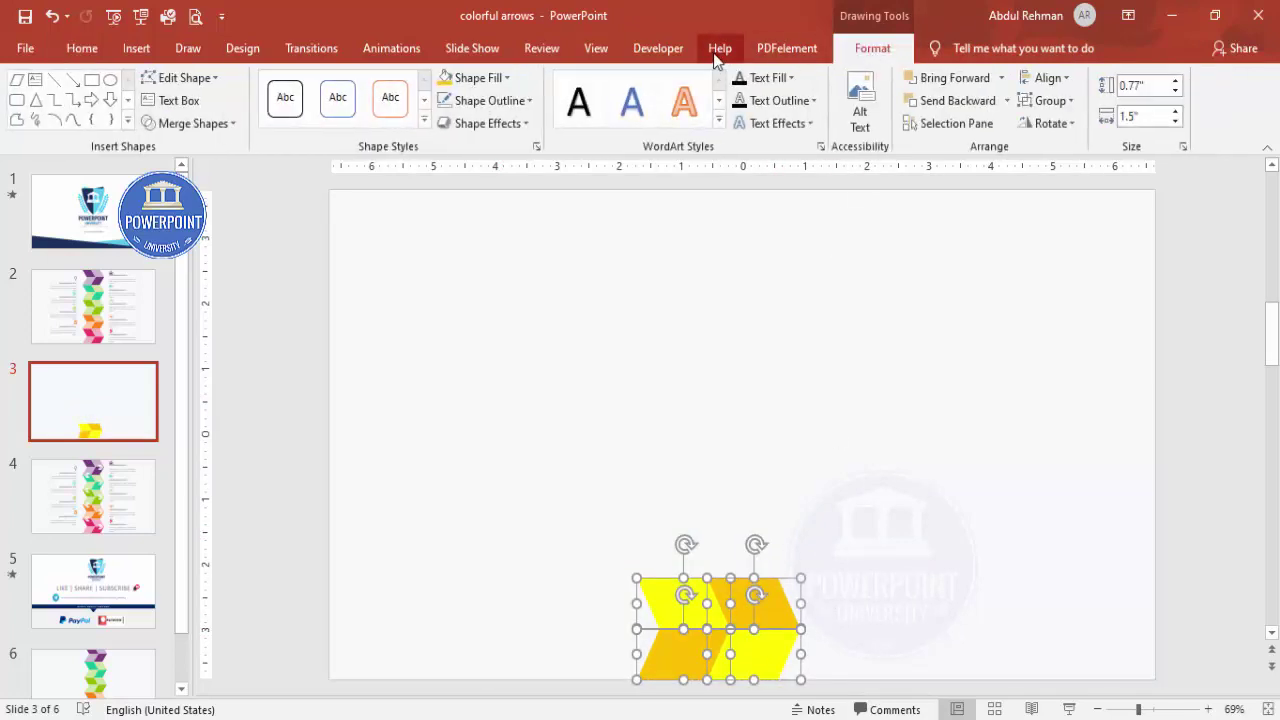
left_click(595, 48)
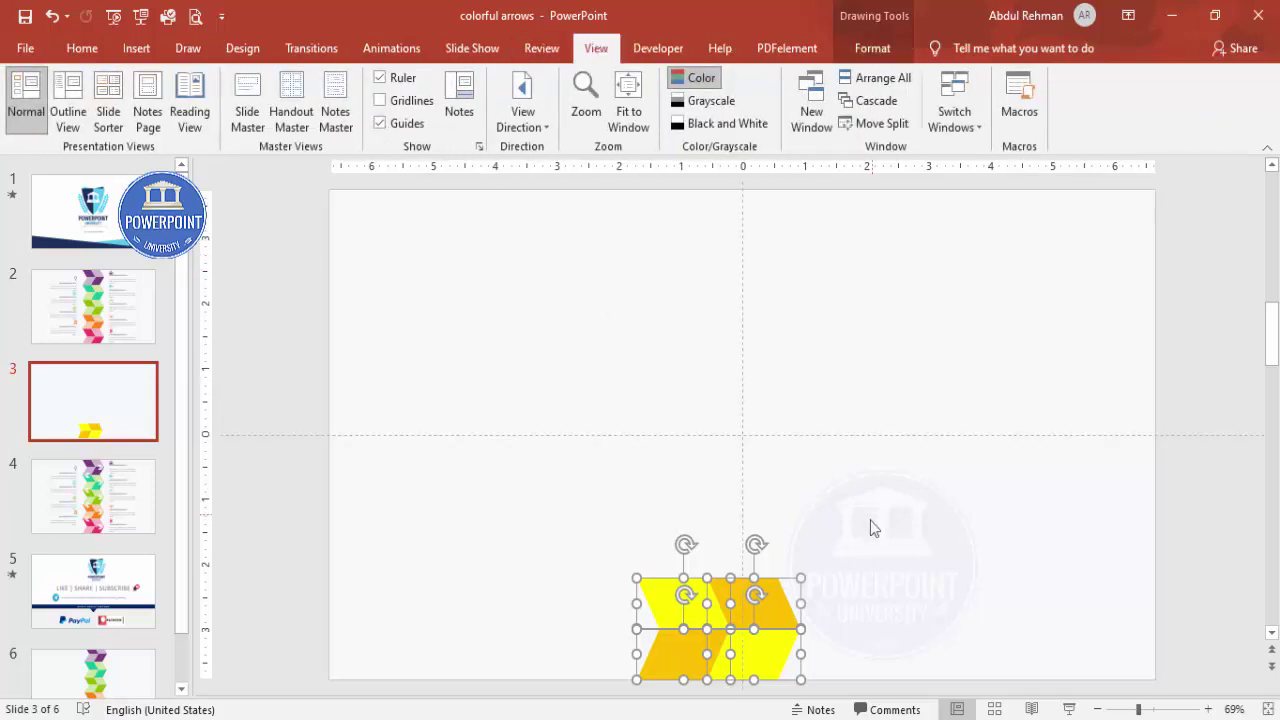
left_click_drag(777, 600, 789, 606)
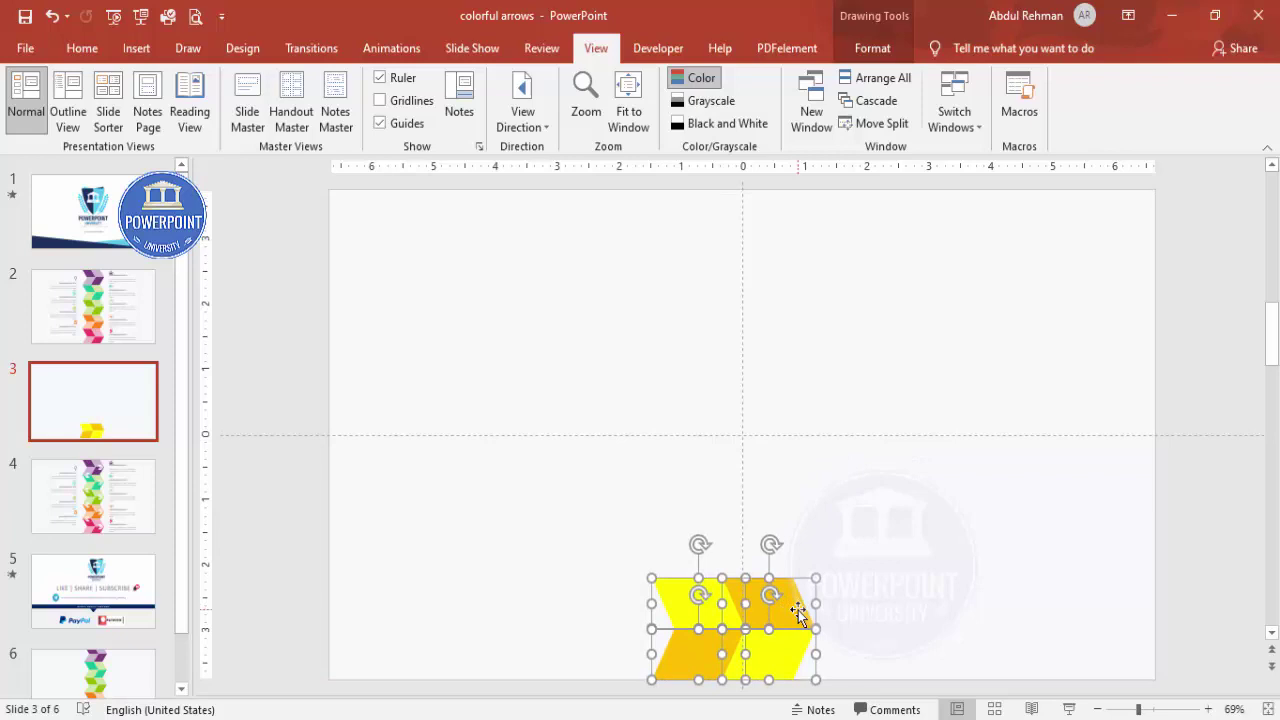
Duplicate the chevrons upward with Ctrl+D into a tall column, then zoom out to 60%
left_click_drag(800, 617, 789, 511)
key("ctrl+d")
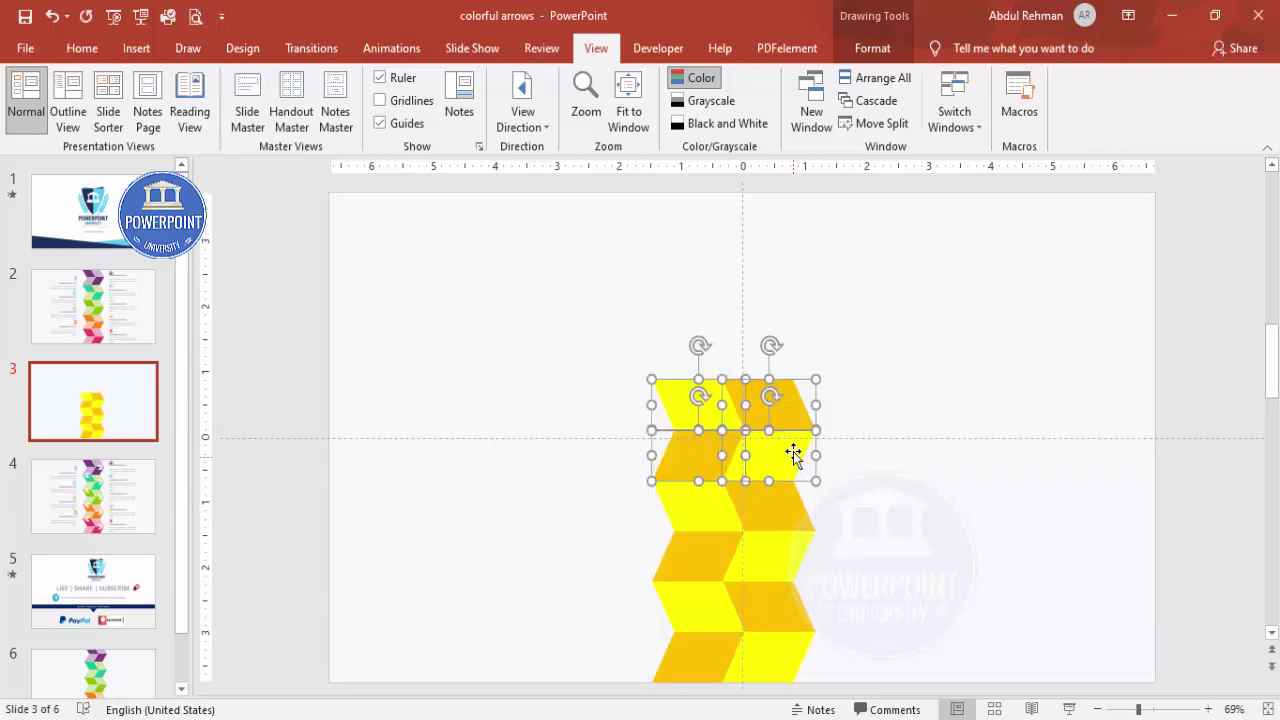
key("ctrl+d")
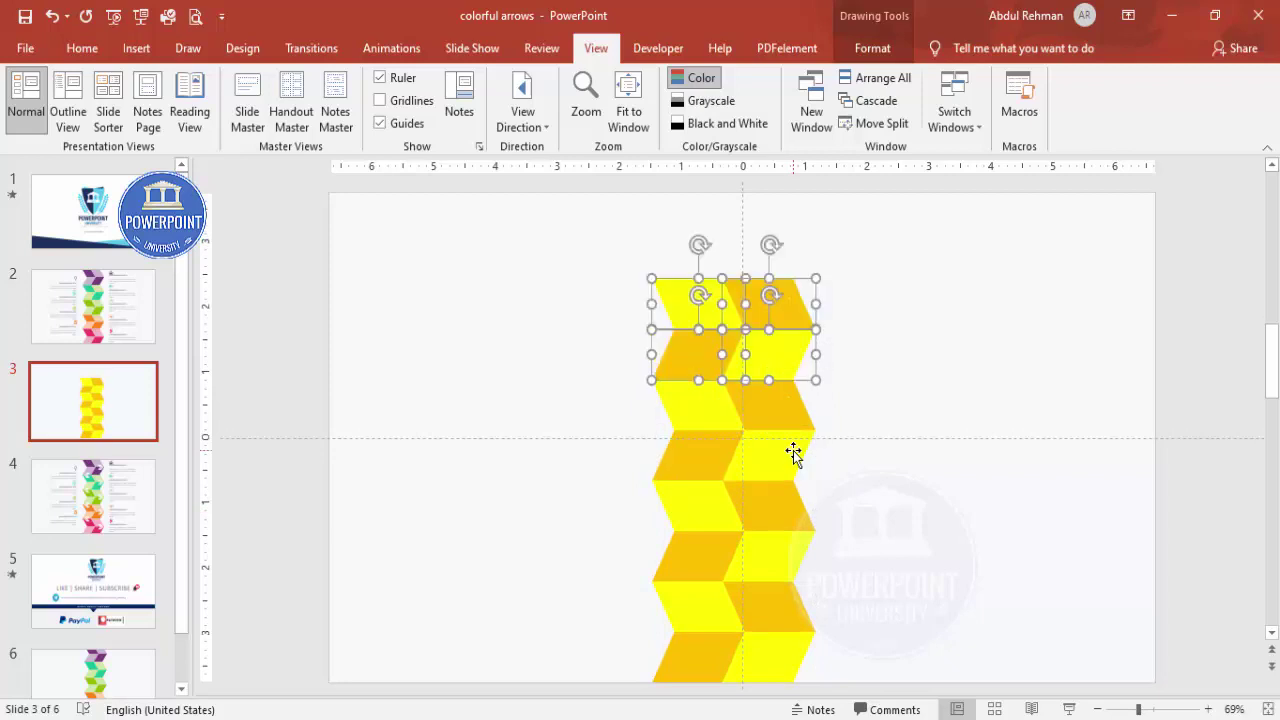
scroll(793, 455, "up", 1)
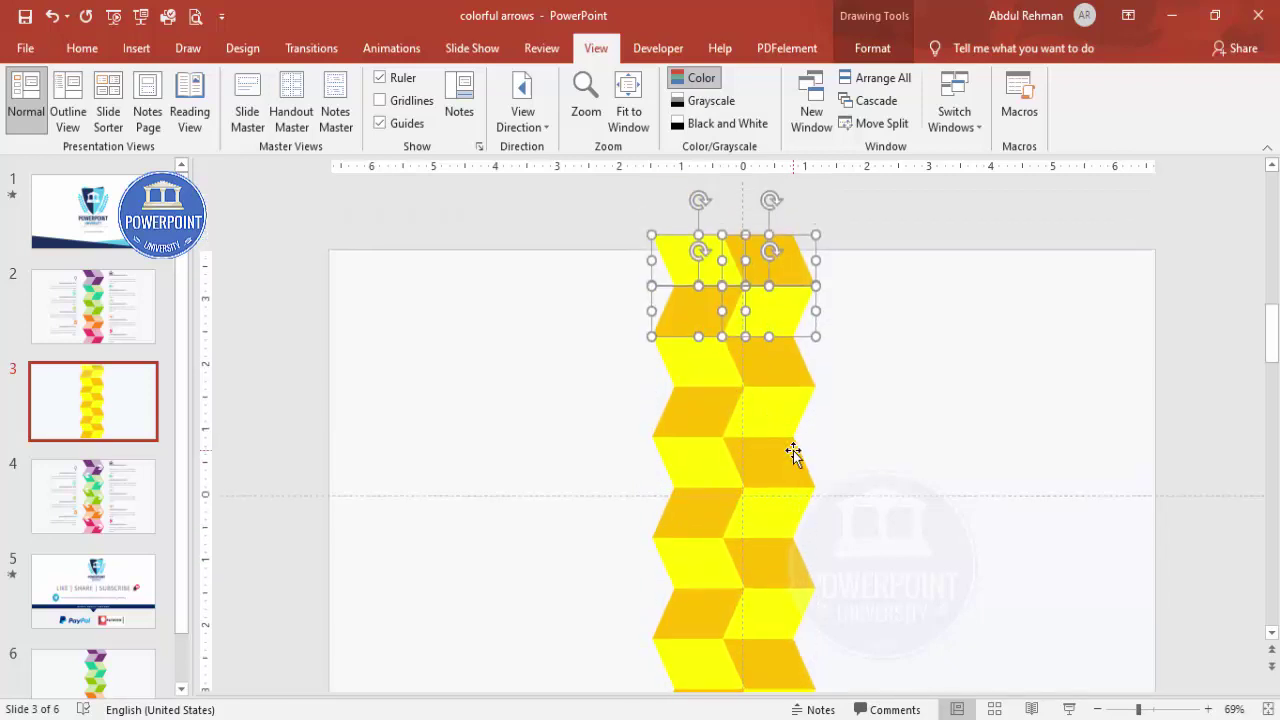
left_click(873, 429)
scroll(873, 429, "down", 1)
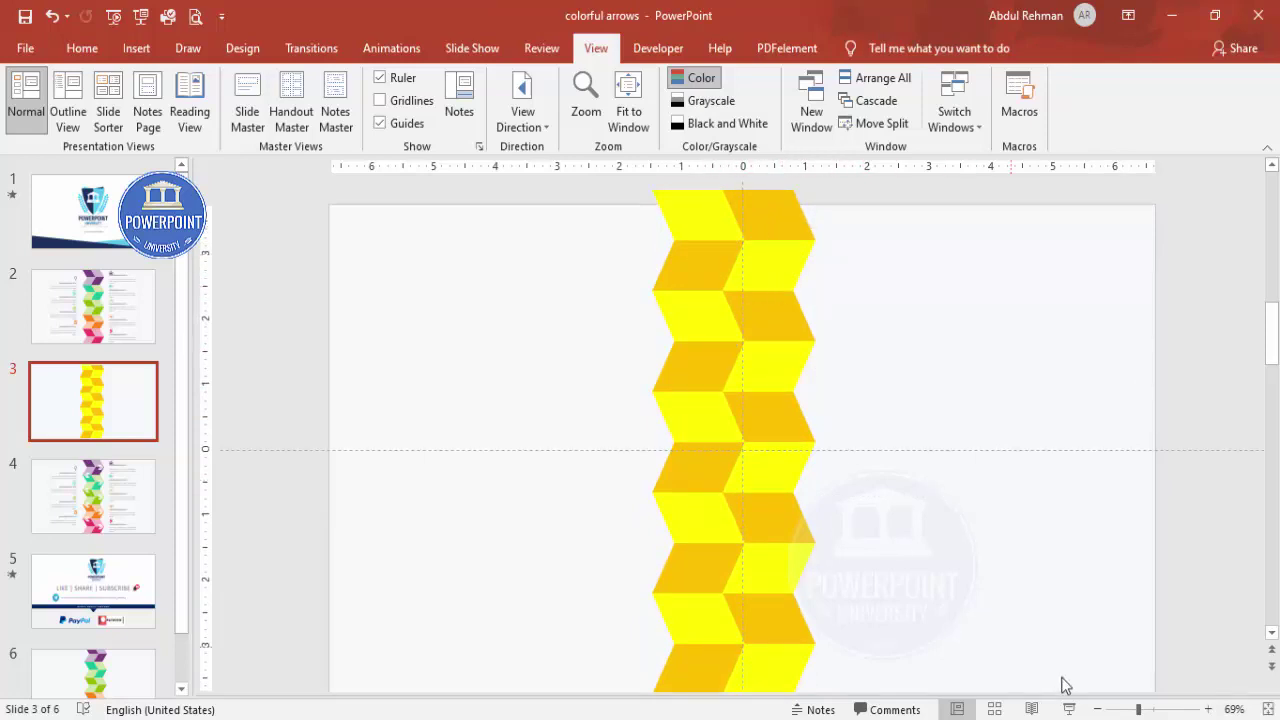
left_click(1097, 709)
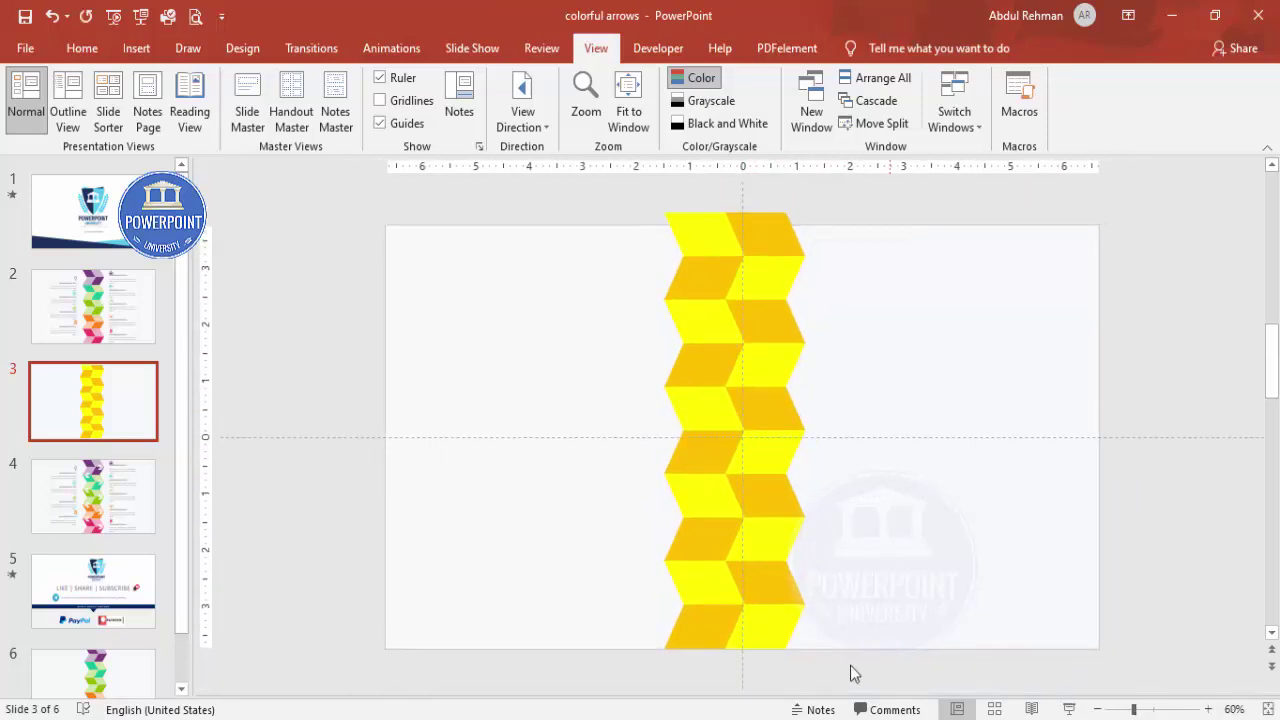
Group all chevron pieces and shrink the group to fit the slide height
mouse_move(846, 690)
left_mouse_down()
mouse_move(531, 356)
mouse_move(548, 136)
left_mouse_up()
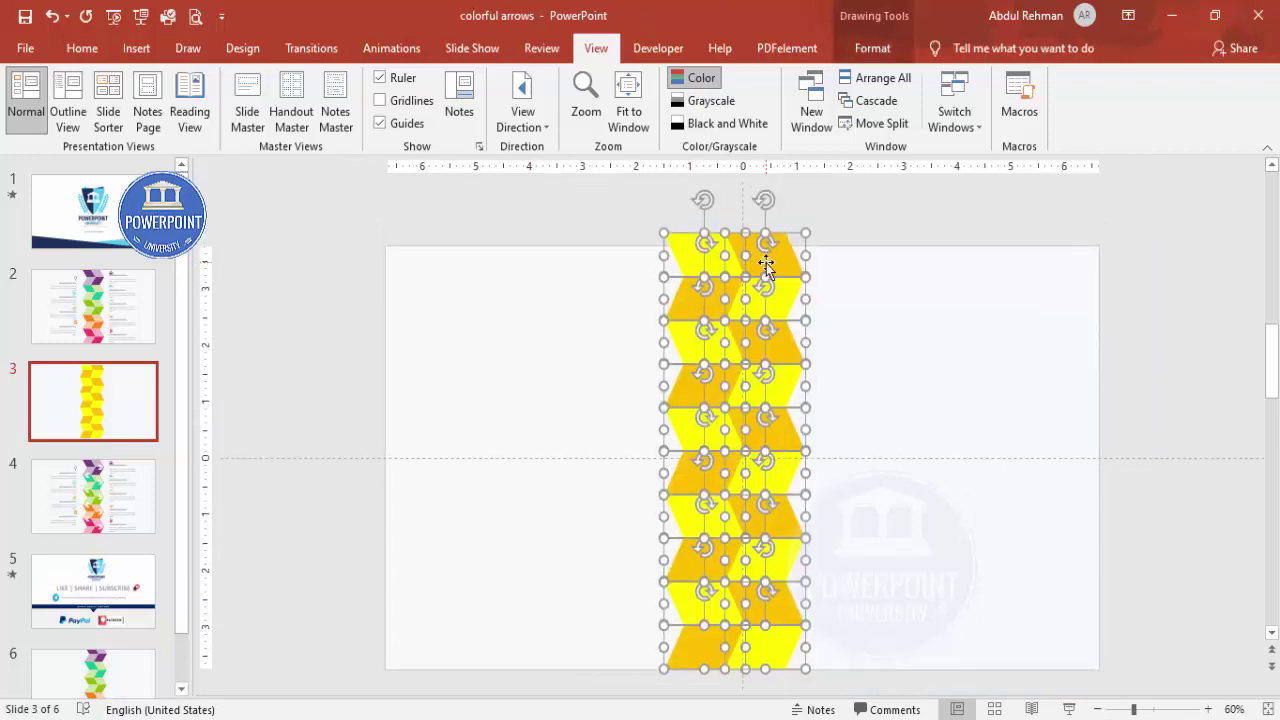
key("ctrl+g")
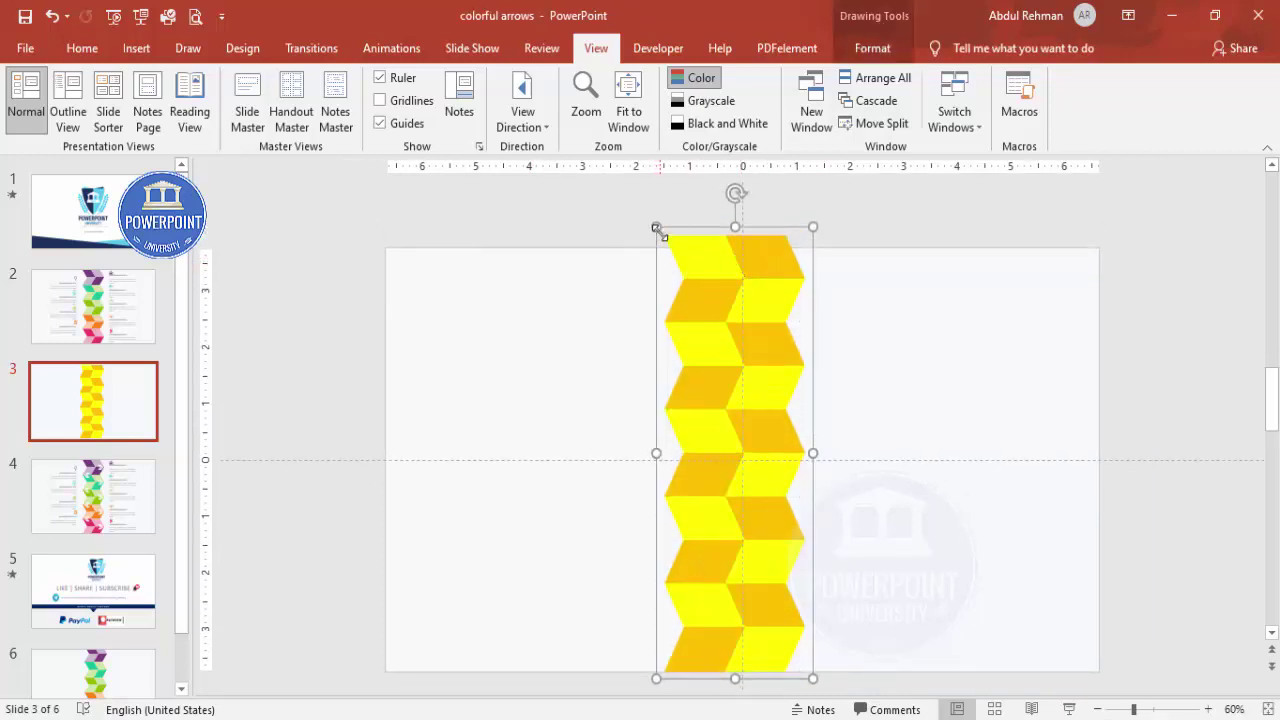
mouse_move(652, 224)
left_mouse_down()
mouse_move(674, 243)
mouse_move(666, 234)
left_mouse_up()
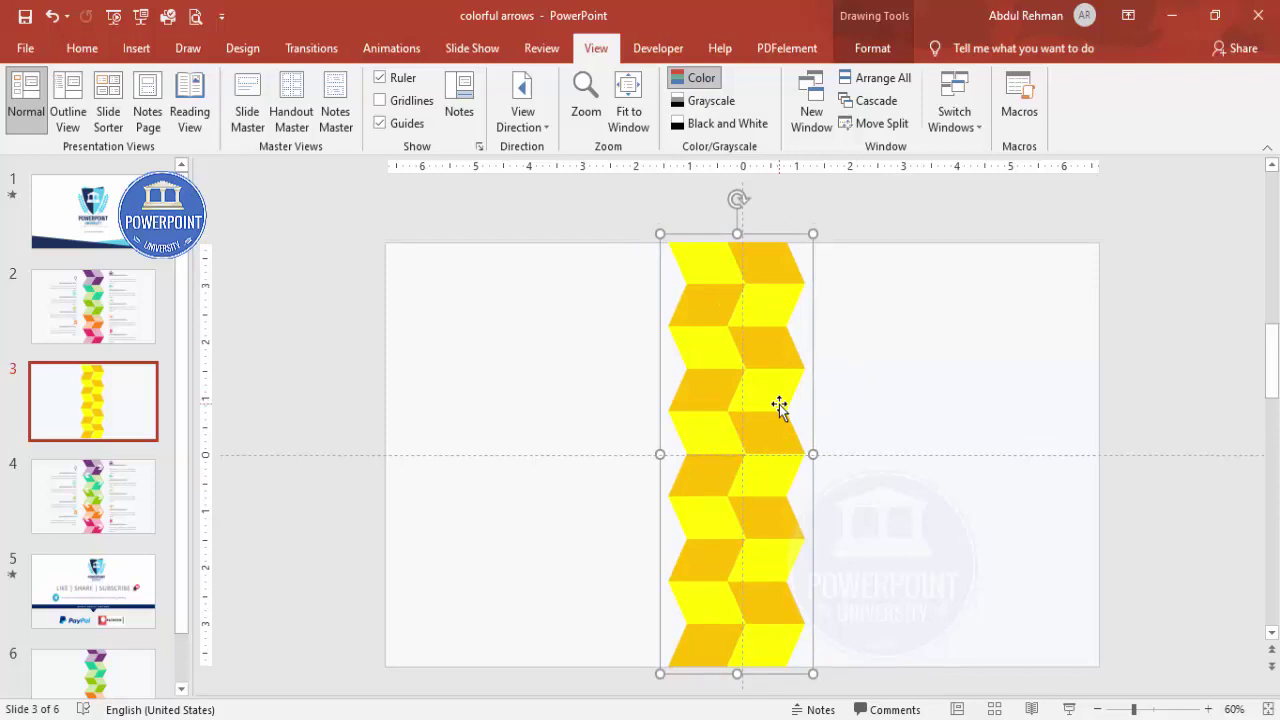
Hide the guides and ungroup the column back into separate pieces
left_click(380, 124)
right_click(720, 311)
mouse_move(790, 423)
left_click(900, 478)
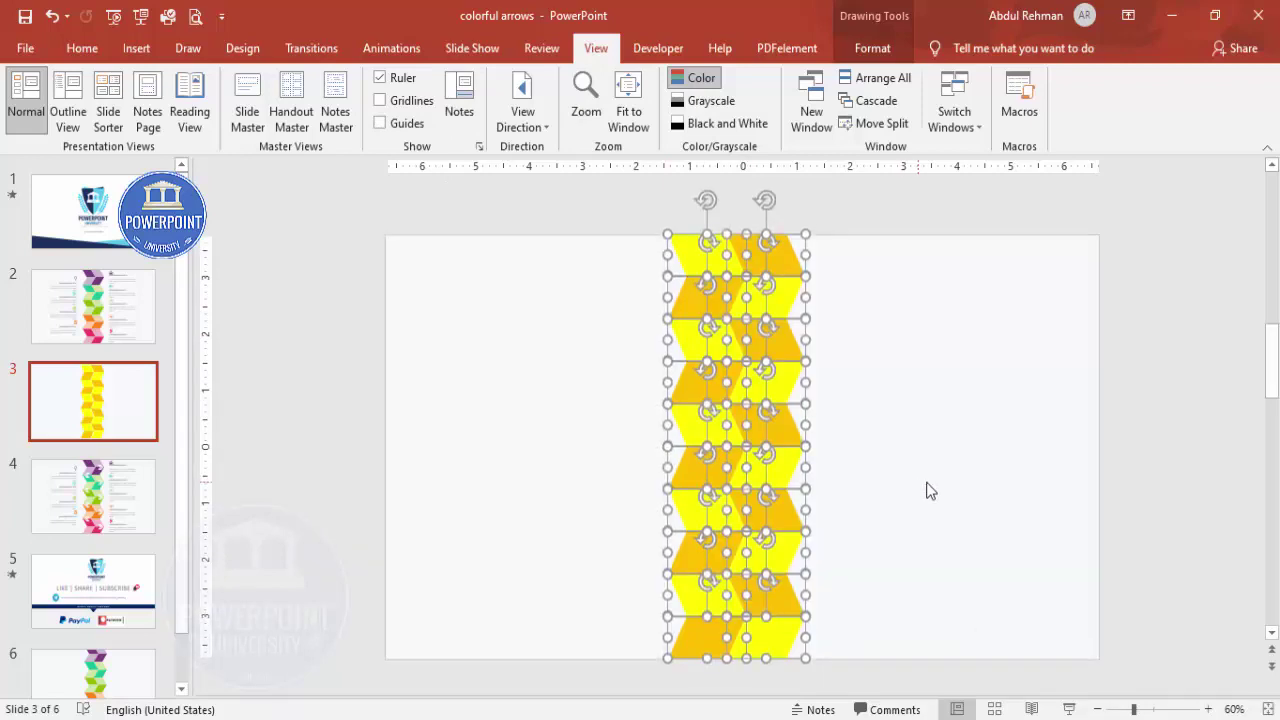
left_click(882, 508)
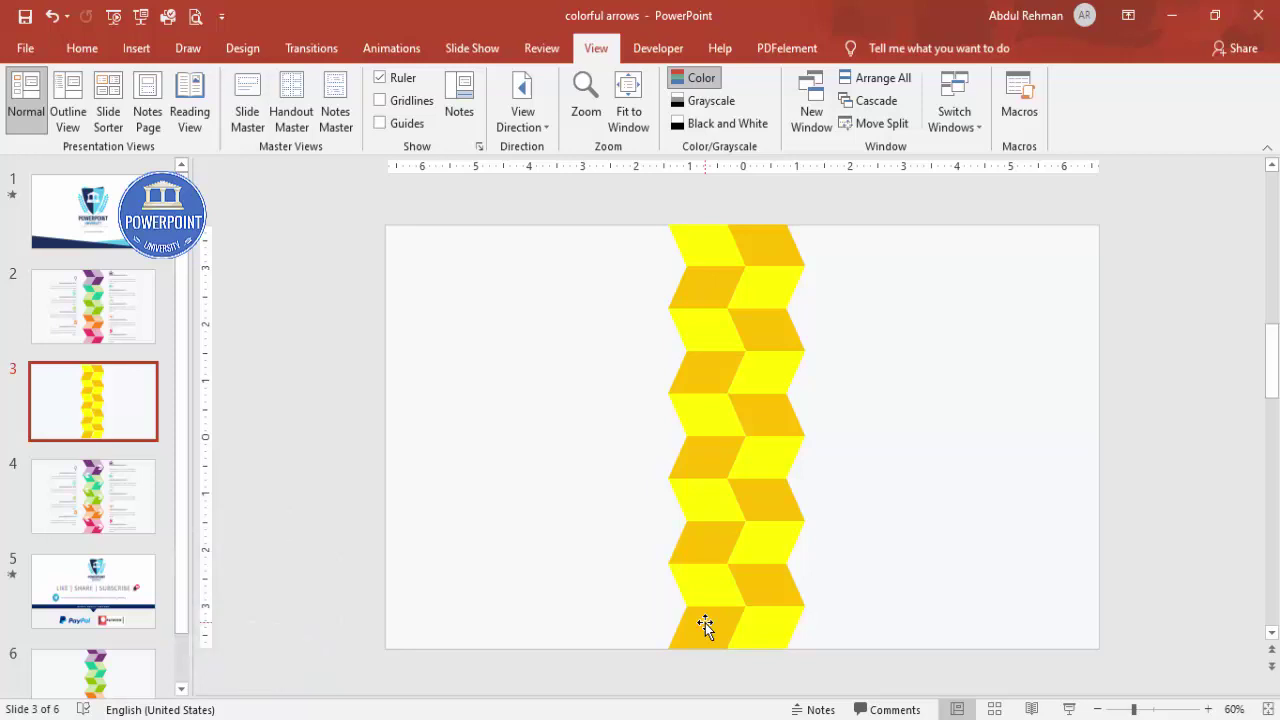
left_click(704, 521)
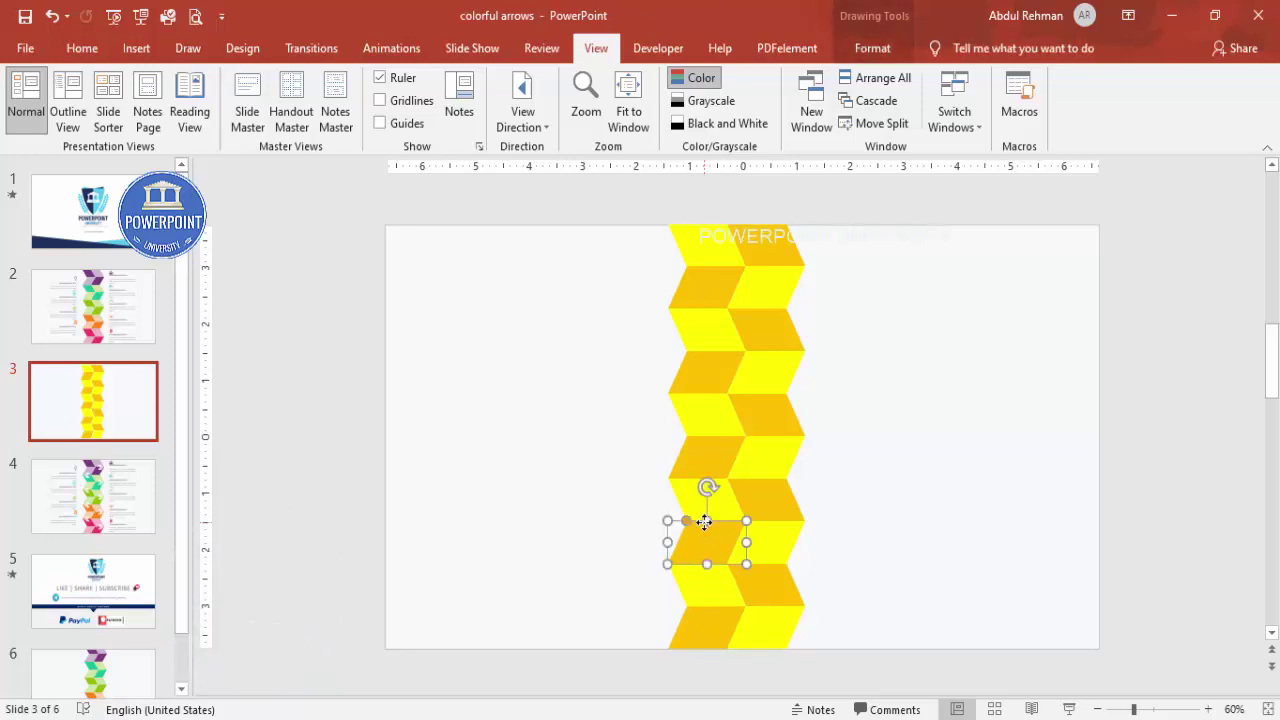
Fill all four pieces of a lower chevron level orange, then open the Format Shape pane
left_click(776, 496, "shift")
left_click(871, 48)
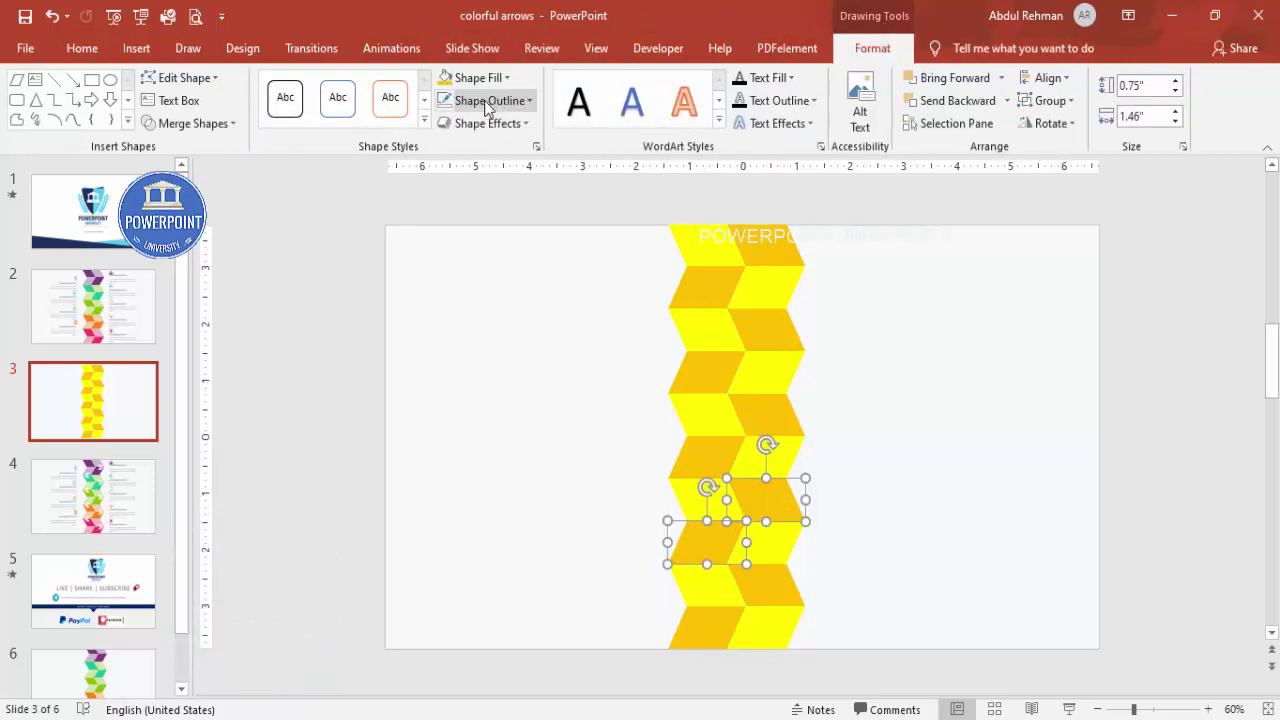
left_click(474, 77)
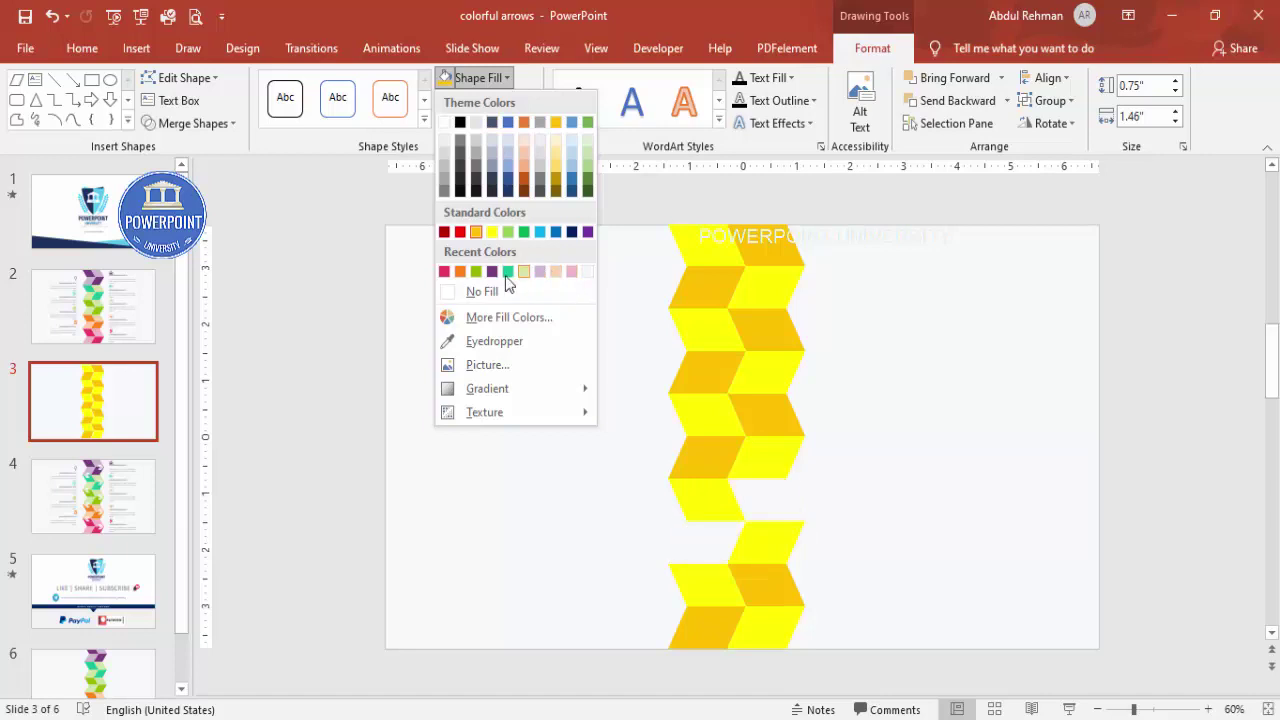
left_click(460, 271)
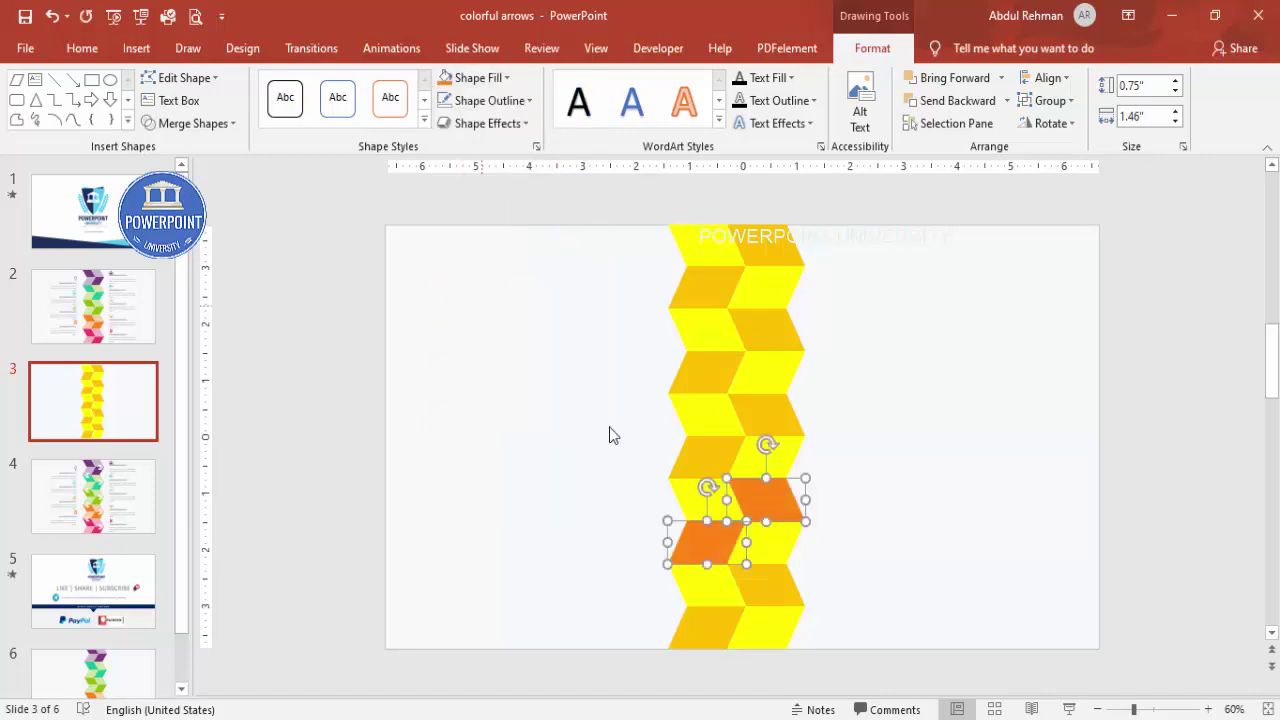
left_click(684, 494)
left_click(761, 552, "shift")
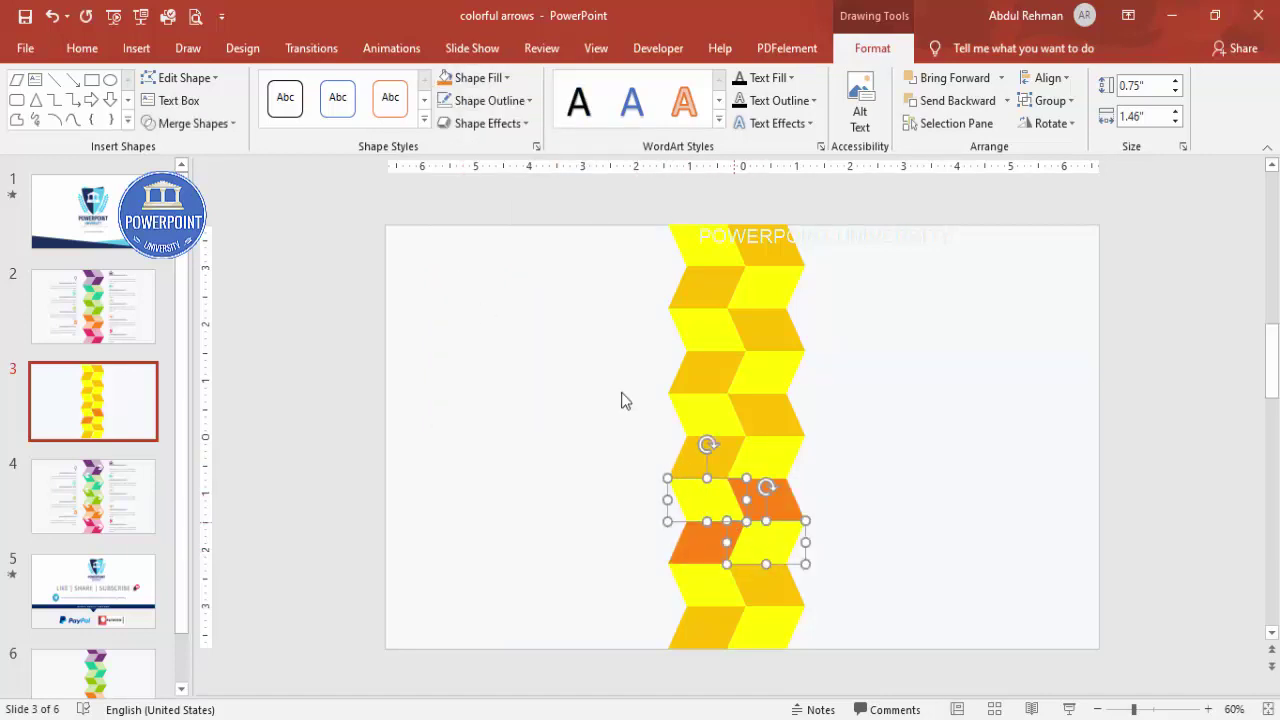
left_click(449, 86)
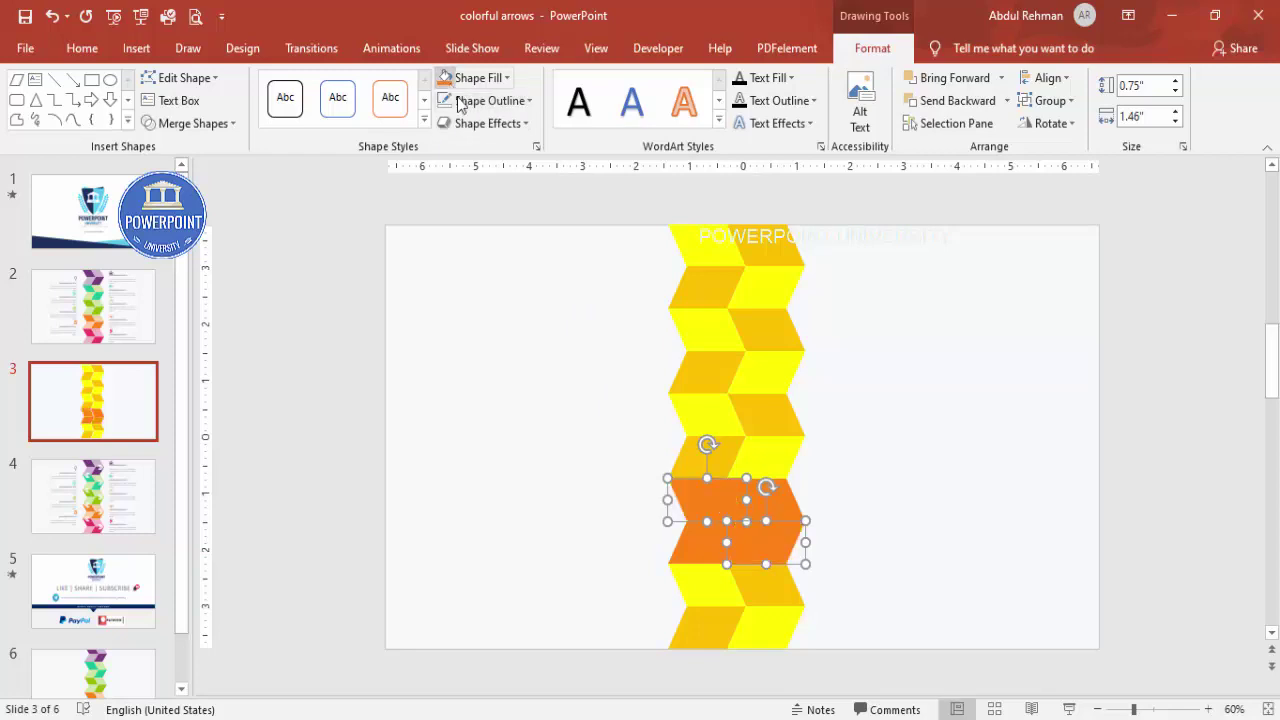
right_click(701, 499)
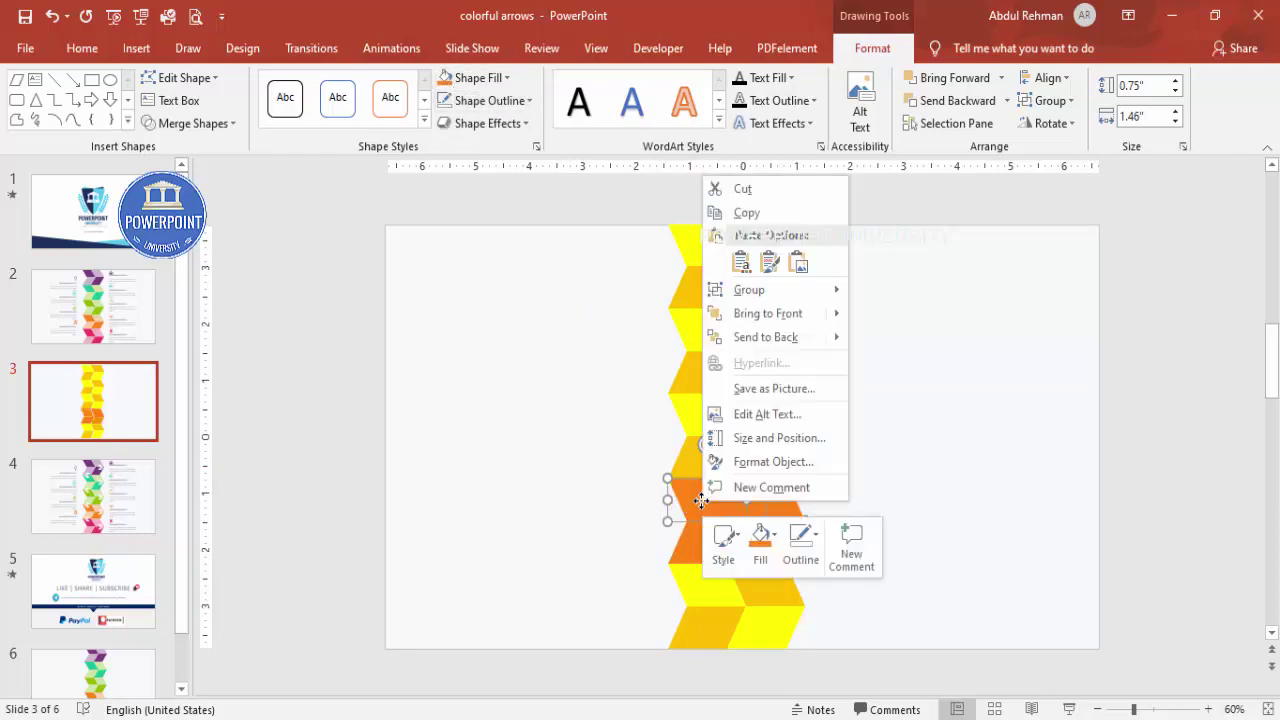
left_click(773, 462)
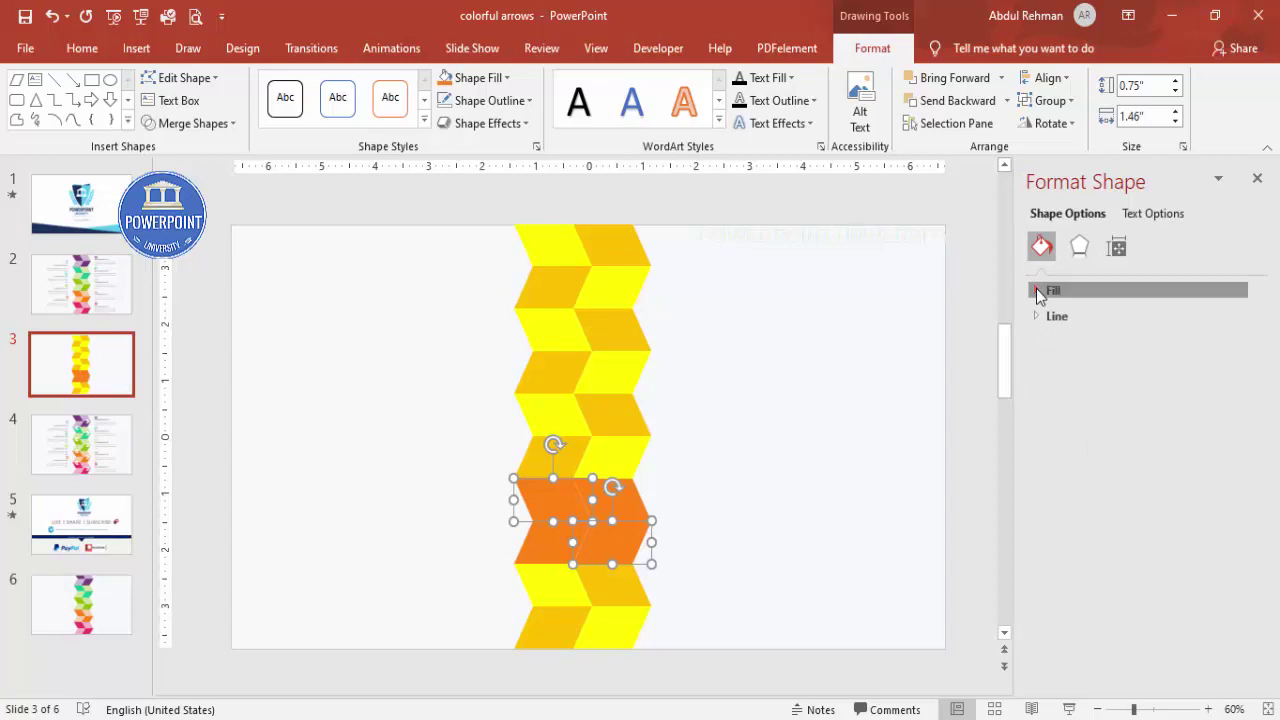
Lighten the selected orange pieces to the custom colour #FFAA5D
left_click(1040, 290)
left_click(1224, 466)
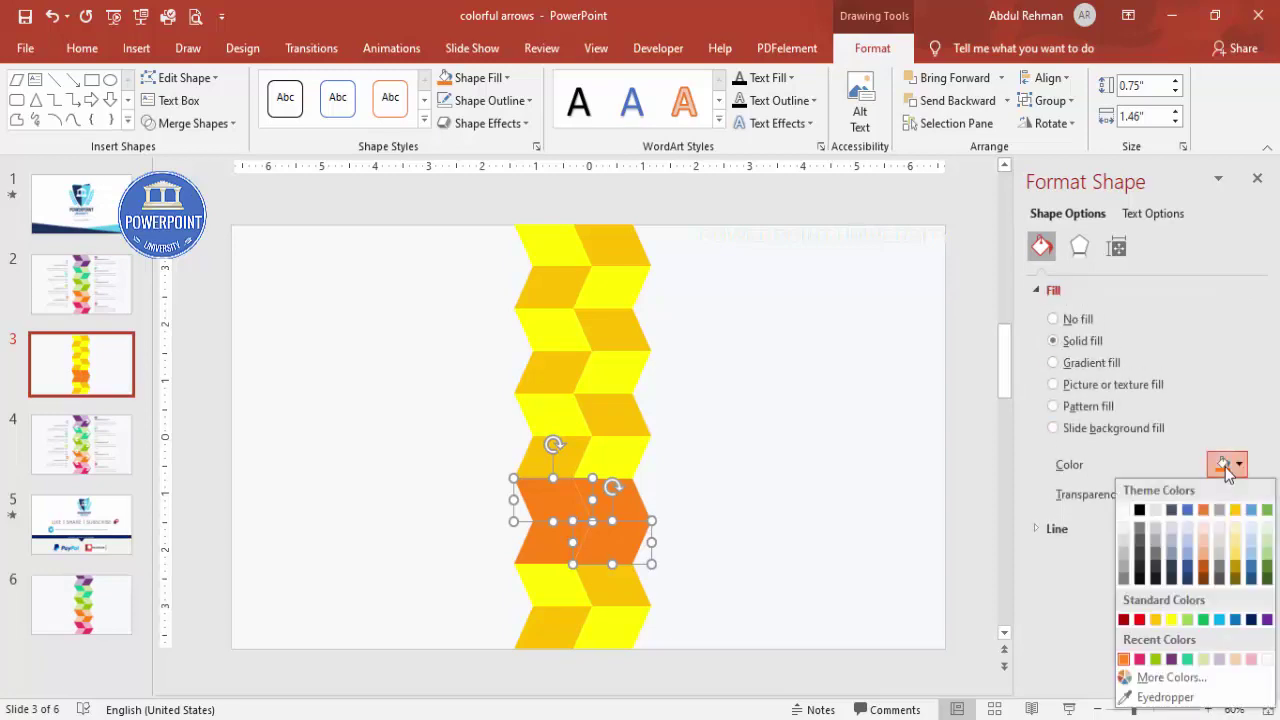
left_click(1162, 677)
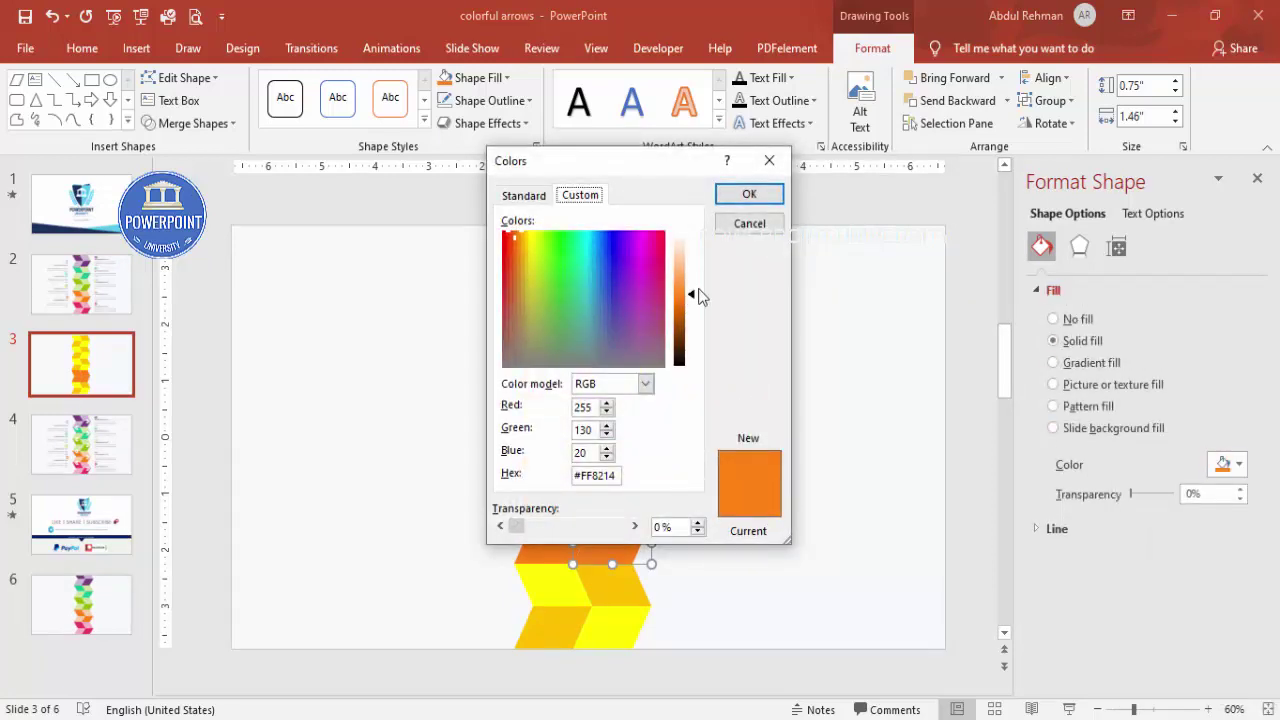
left_click_drag(693, 294, 693, 277)
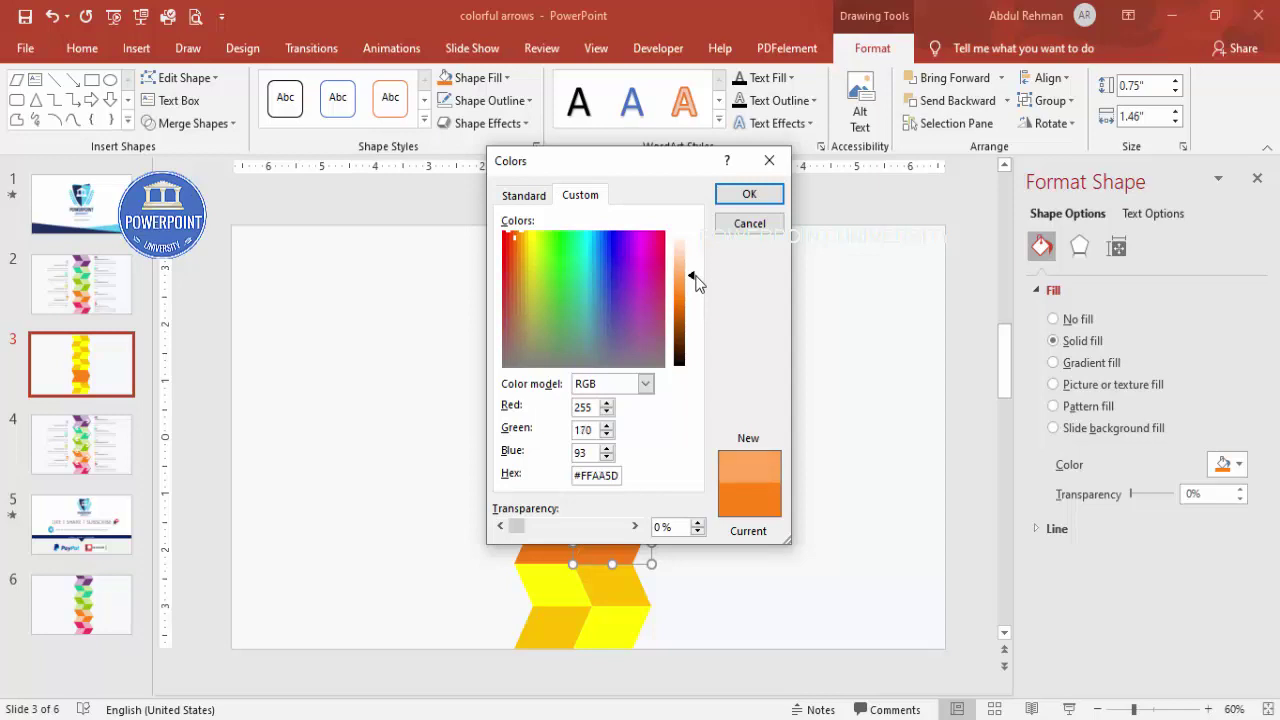
left_click(747, 197)
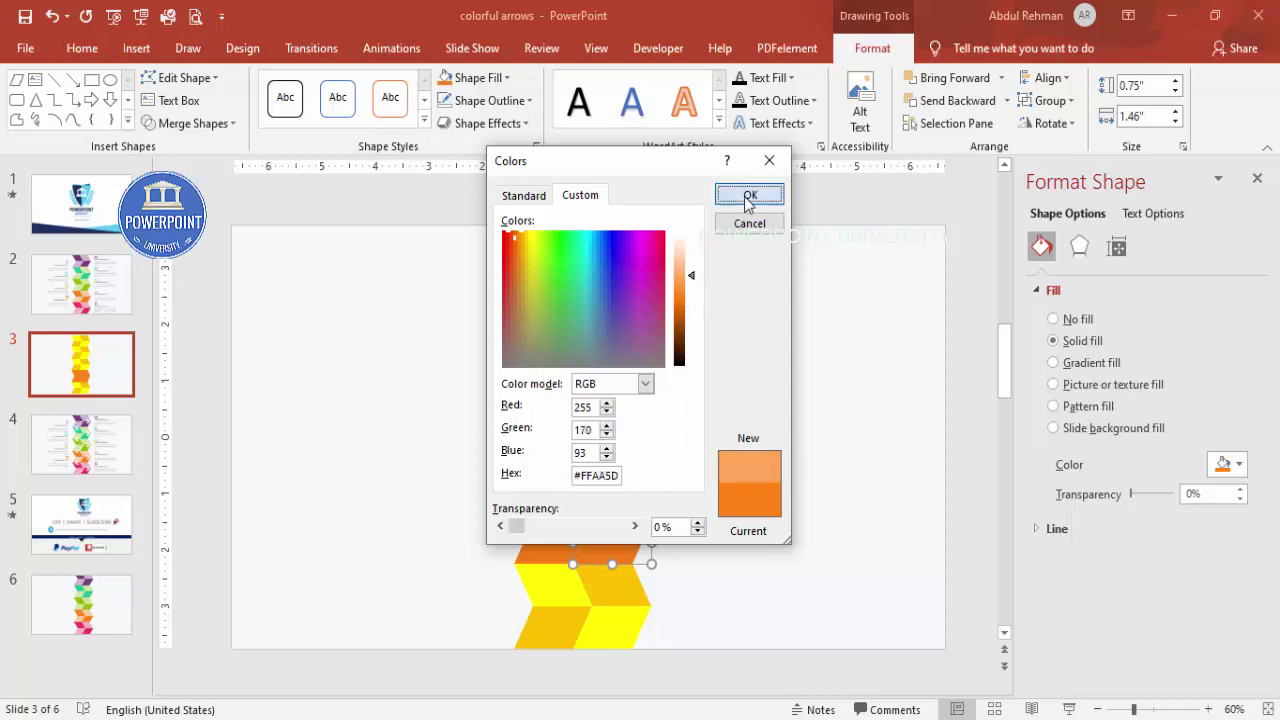
Fill two pieces of the level above the orange band green #15C294
left_click(740, 488)
left_click(545, 457)
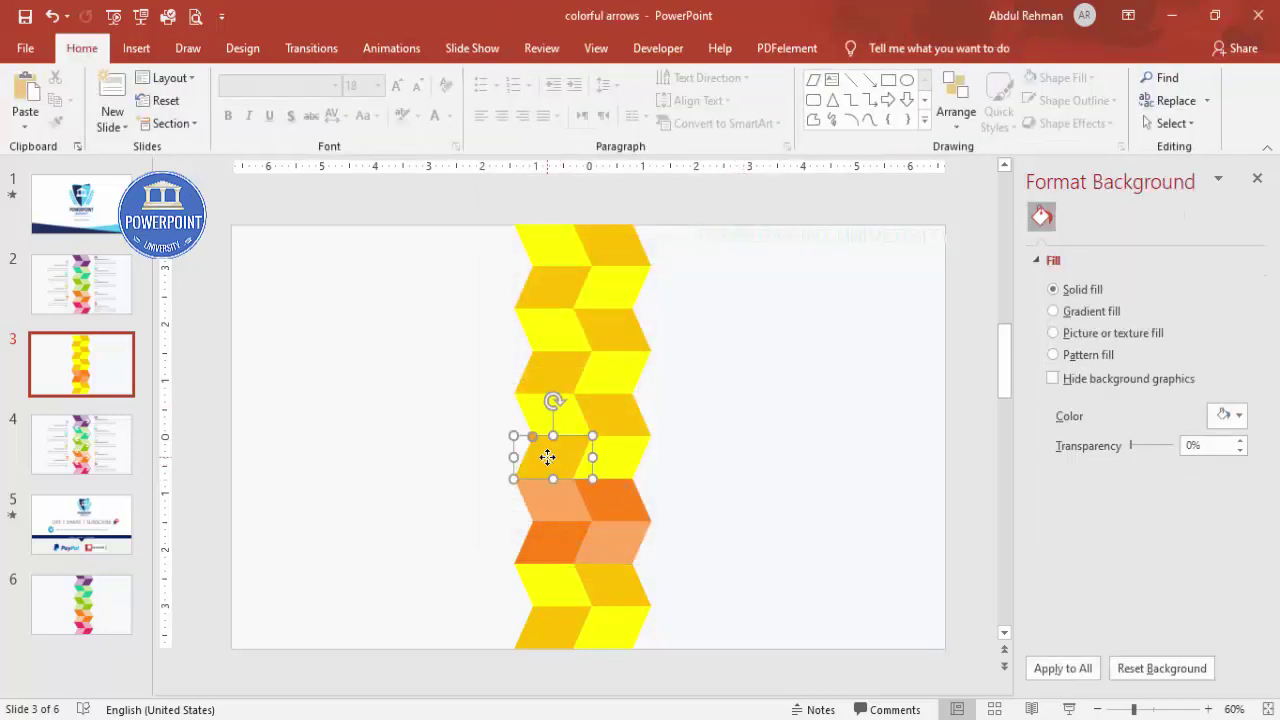
left_click(620, 415, "shift")
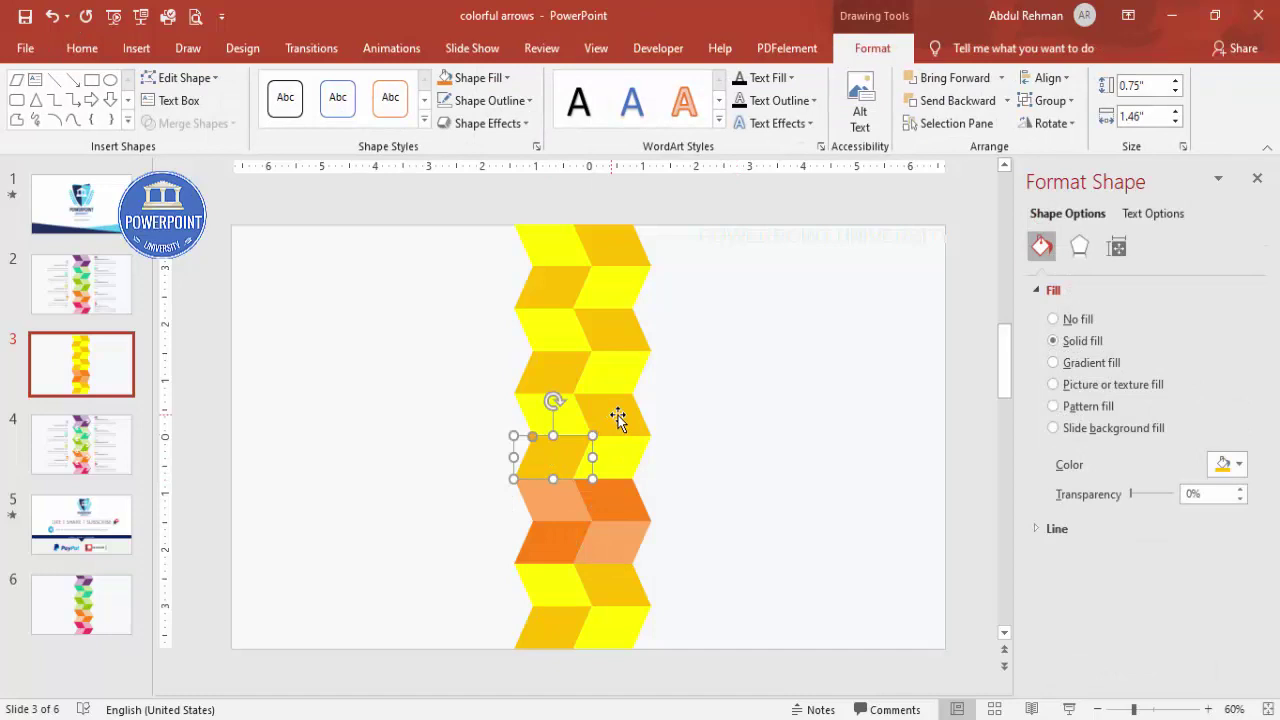
left_click(479, 78)
left_click(524, 271)
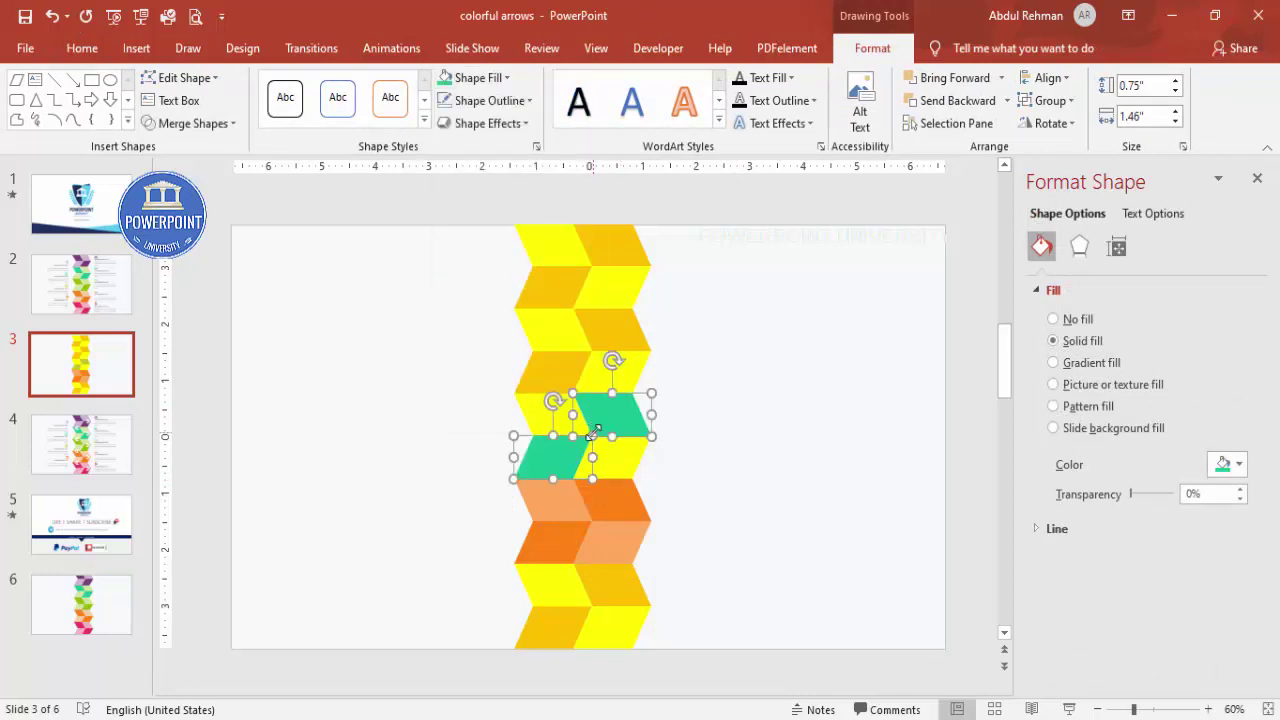
Fill that level's other two pieces green, then lighten them to mint #3AEABC
left_click(602, 459)
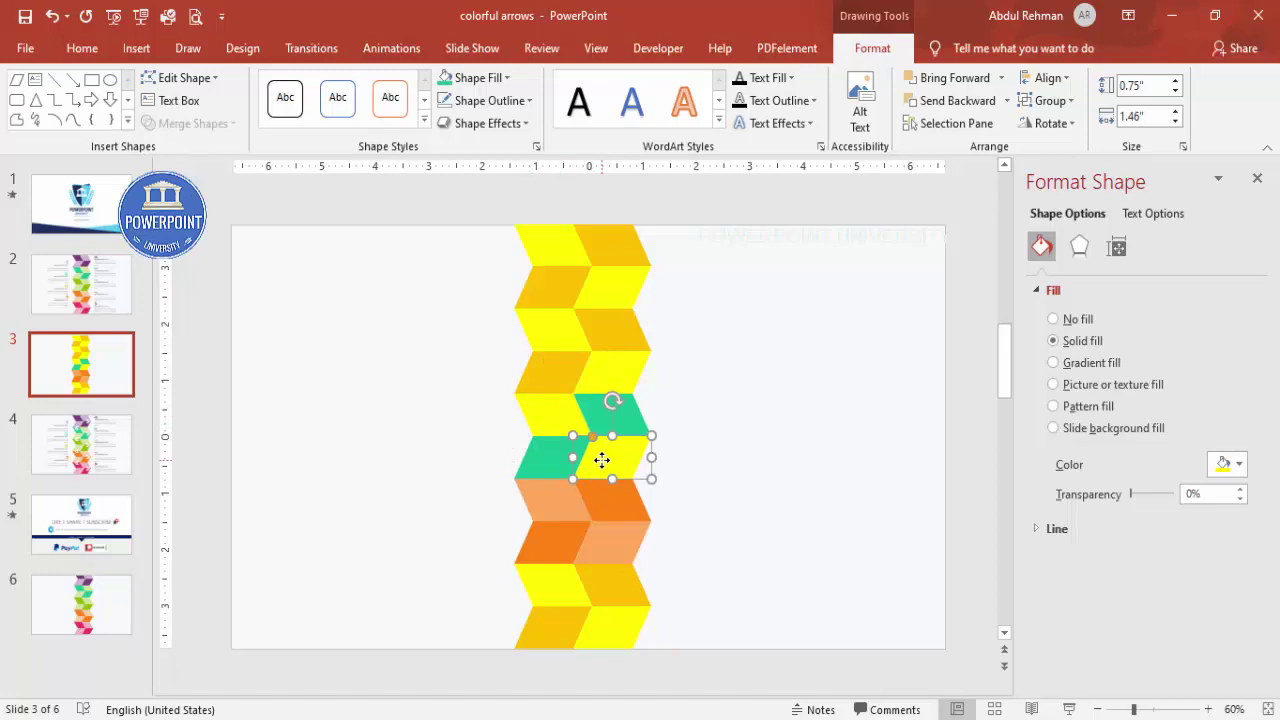
left_click(556, 415, "shift")
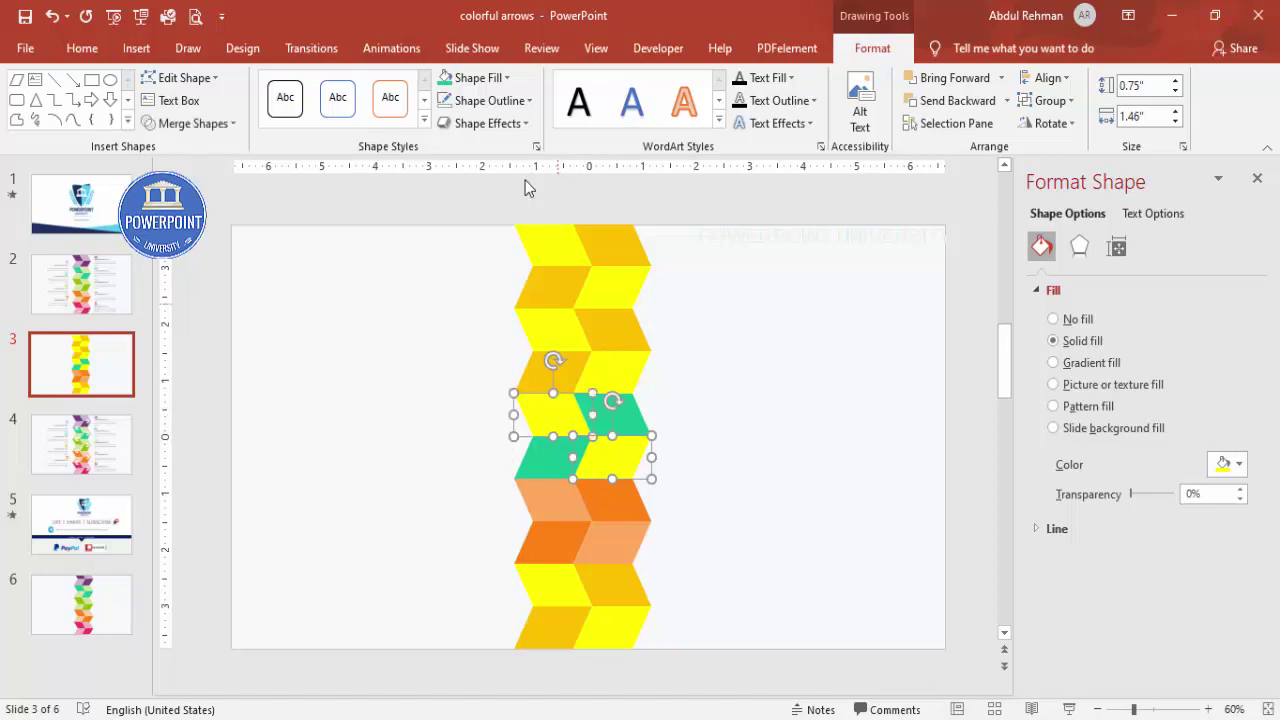
left_click(445, 77)
left_click(1228, 464)
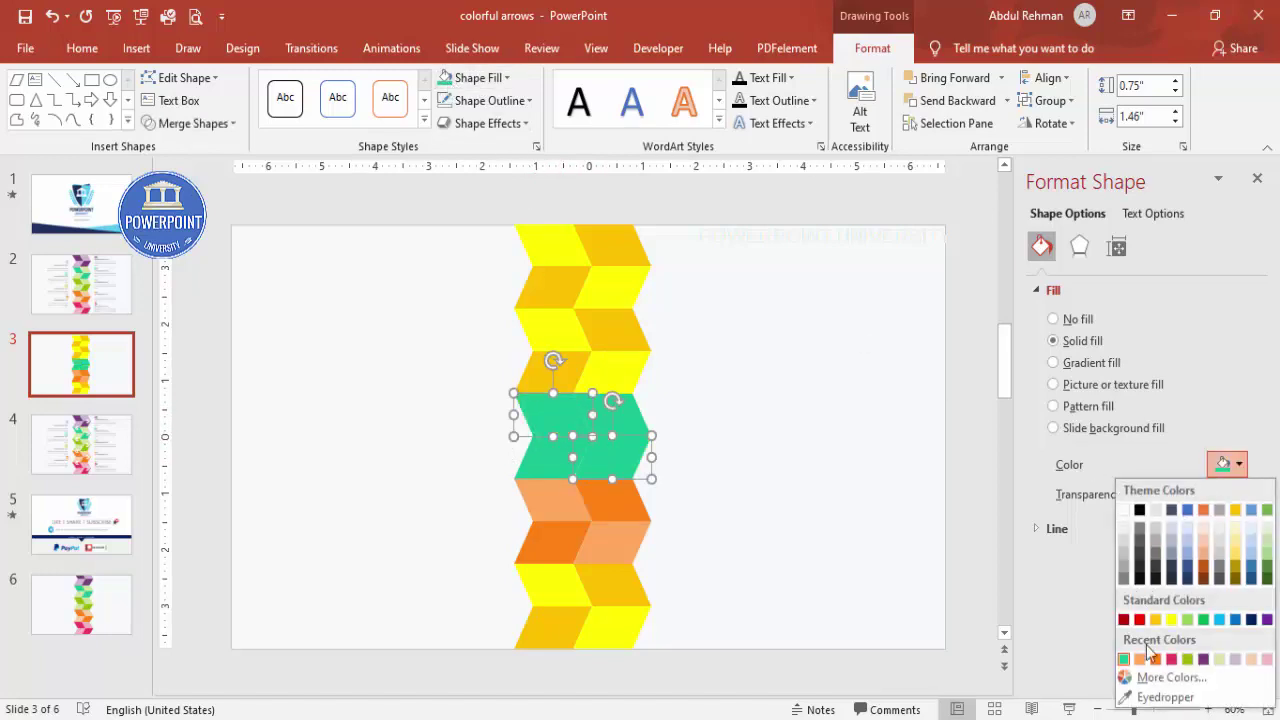
left_click(1163, 678)
left_click(692, 305)
left_click_drag(692, 305, 693, 290)
left_click(737, 198)
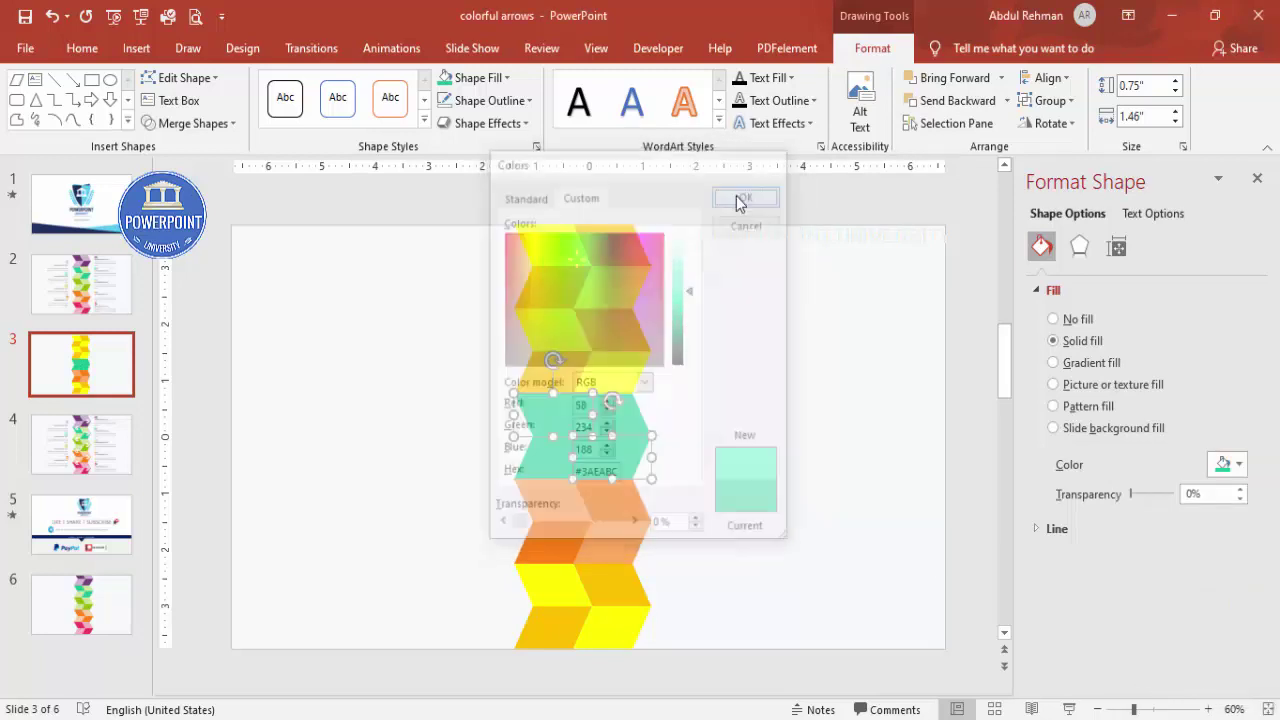
Select both pieces of the next chevron level up
left_click(737, 371)
left_click(559, 371)
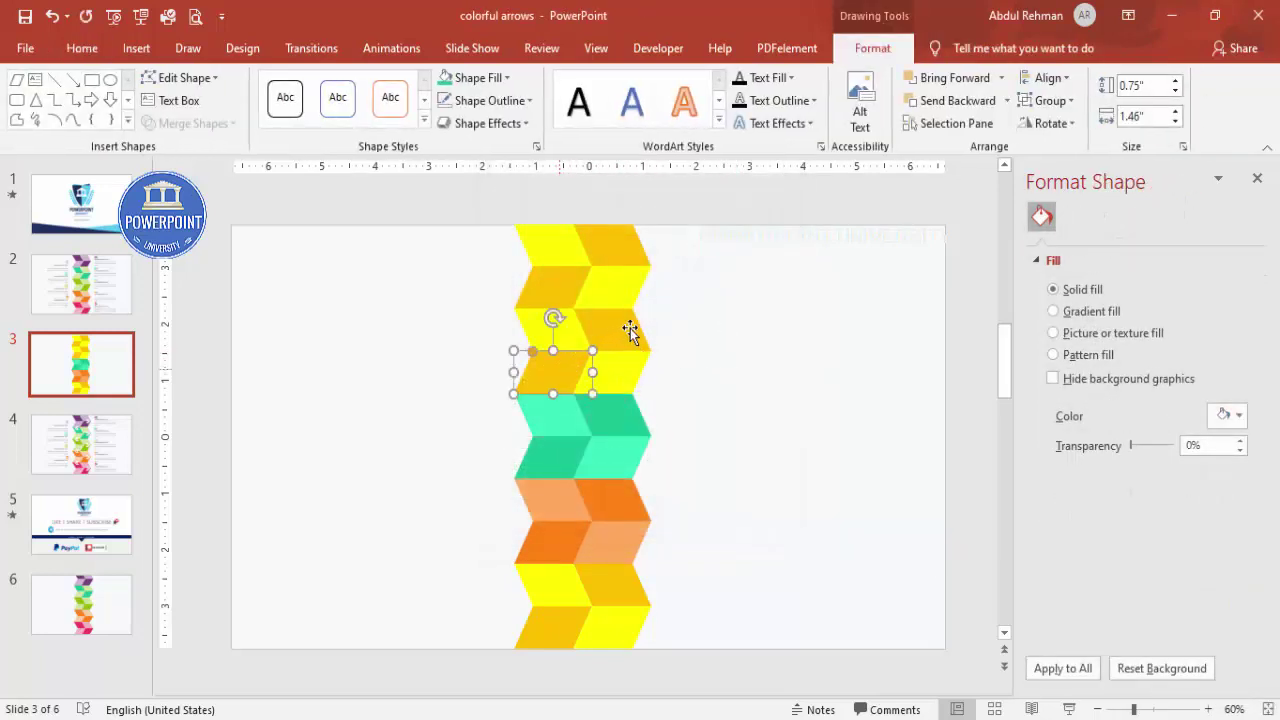
left_click(620, 328, "shift")
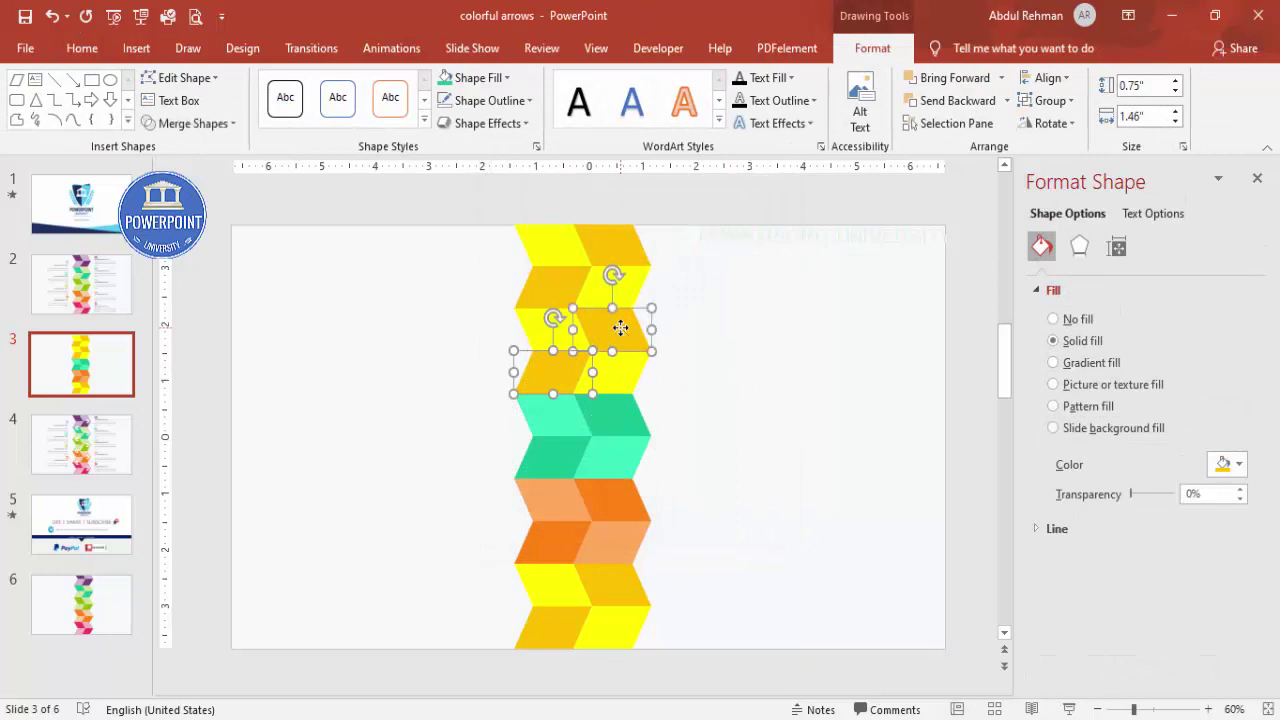
Fill all four second-level chevrons with olive green #8FB900
left_click(506, 78)
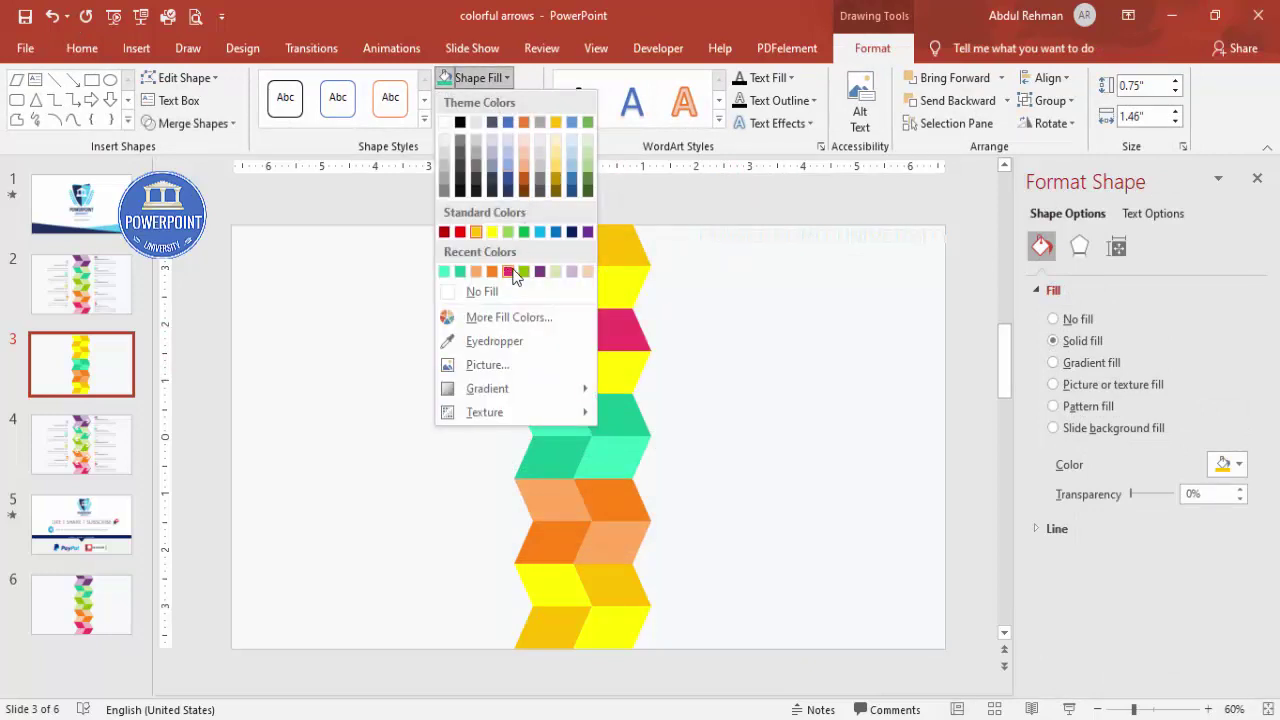
left_click(525, 272)
left_click(530, 322)
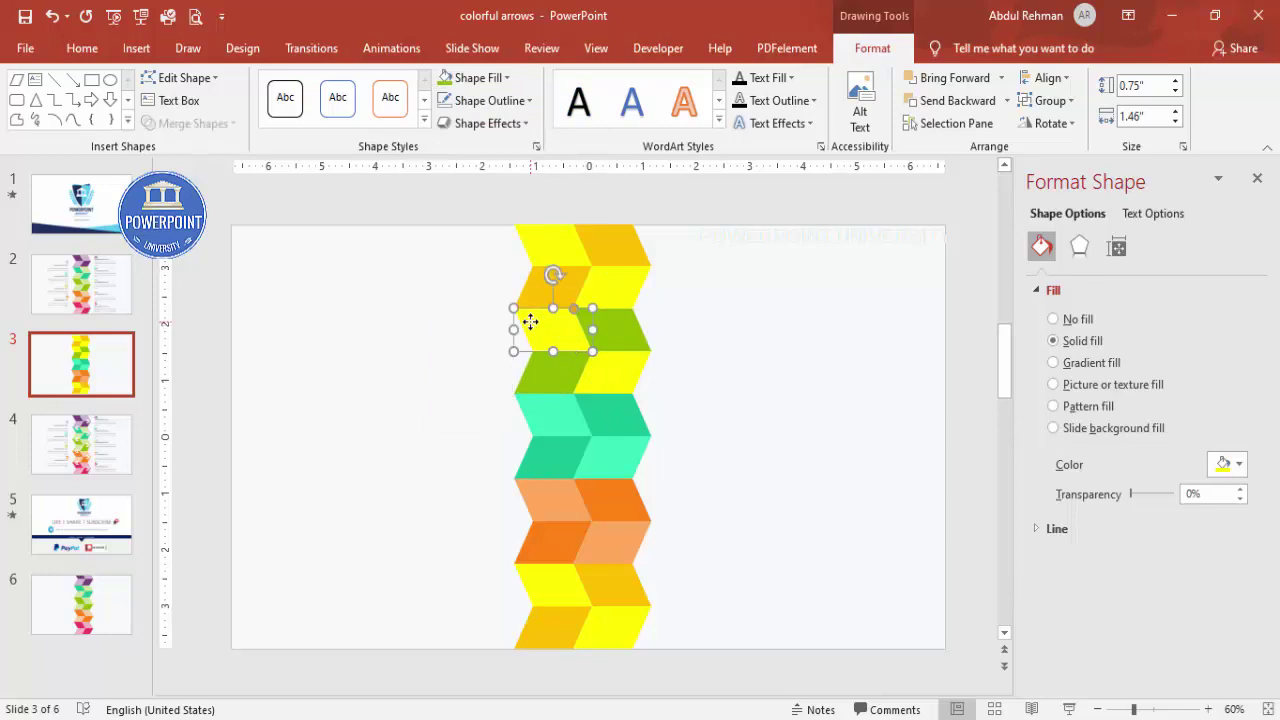
left_click(613, 373, "shift")
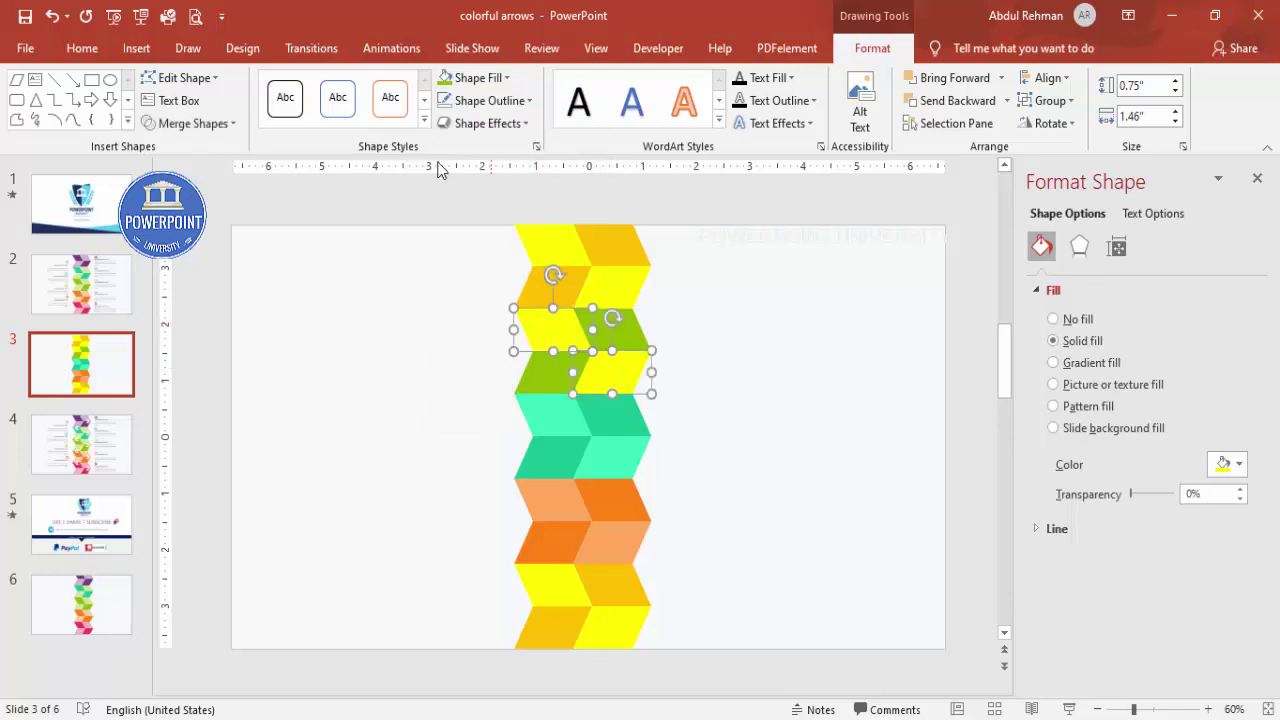
left_click(444, 78)
Brighten two of those chevrons to lime #C7FF15
left_click(1226, 464)
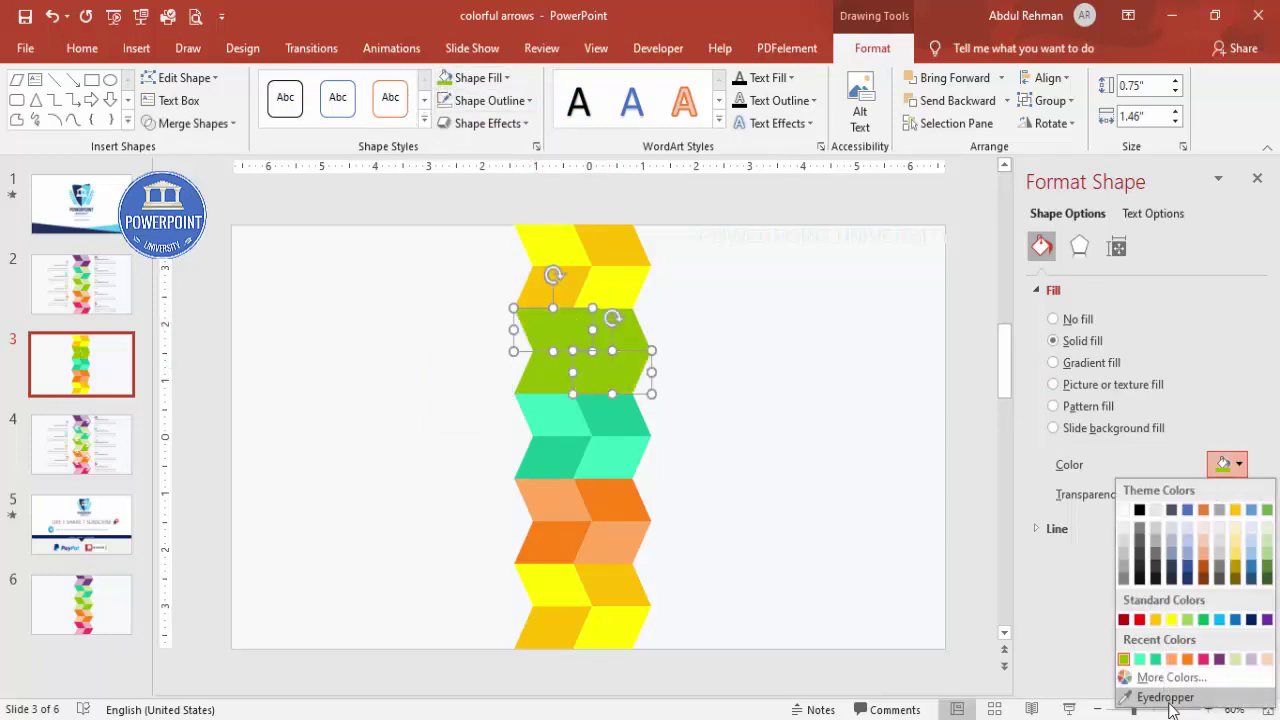
left_click(1168, 677)
left_click_drag(693, 320, 691, 294)
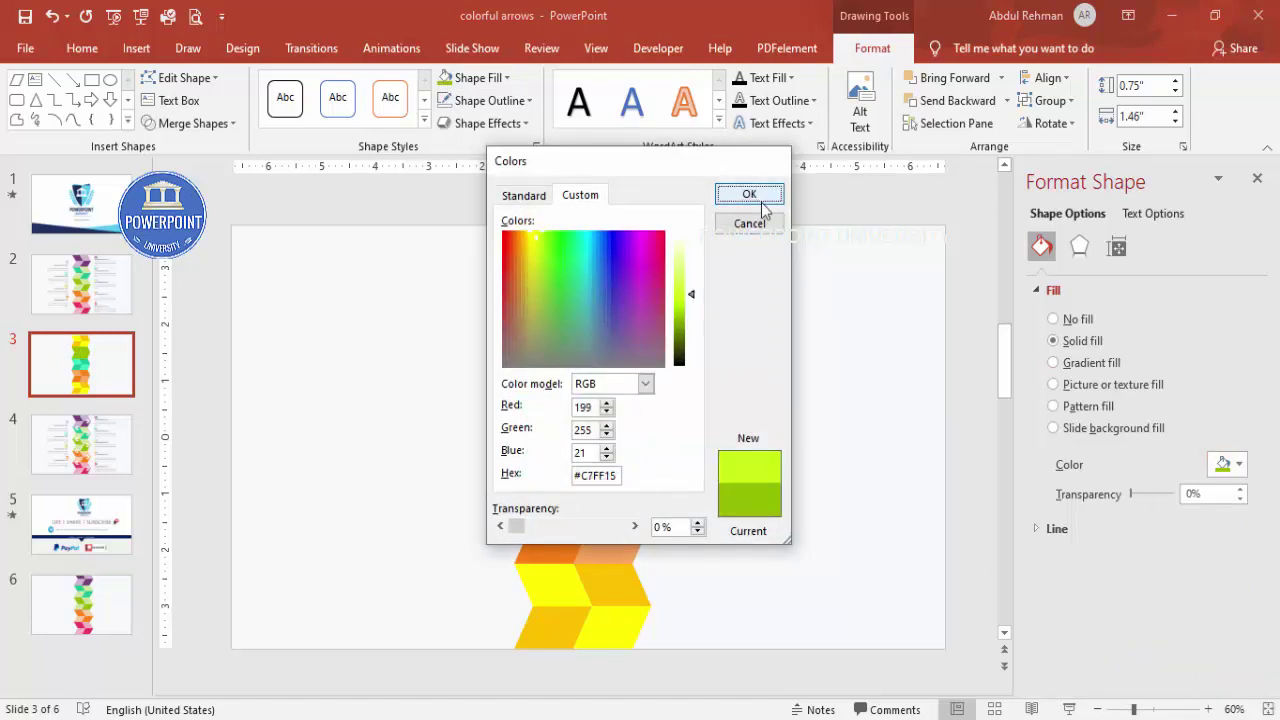
left_click(752, 195)
Select two chevrons in the top level
left_click(575, 278)
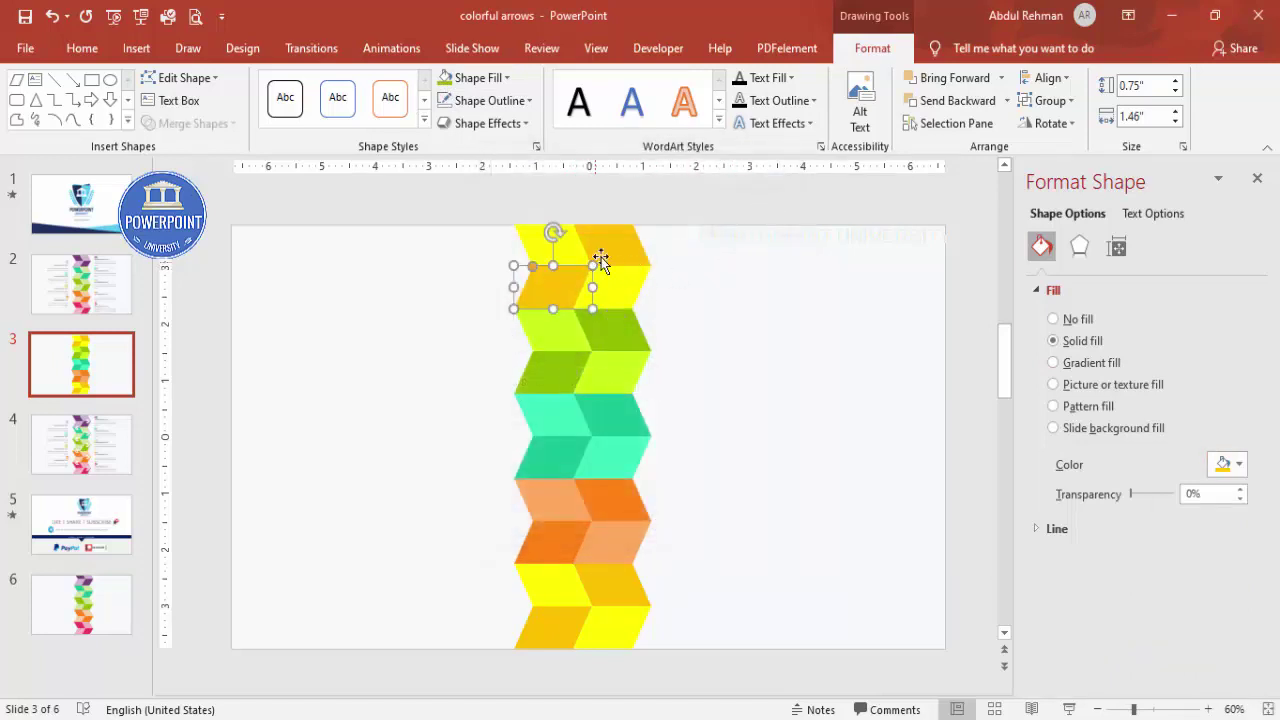
left_click(614, 246, "shift")
scroll(614, 246, "up", 1)
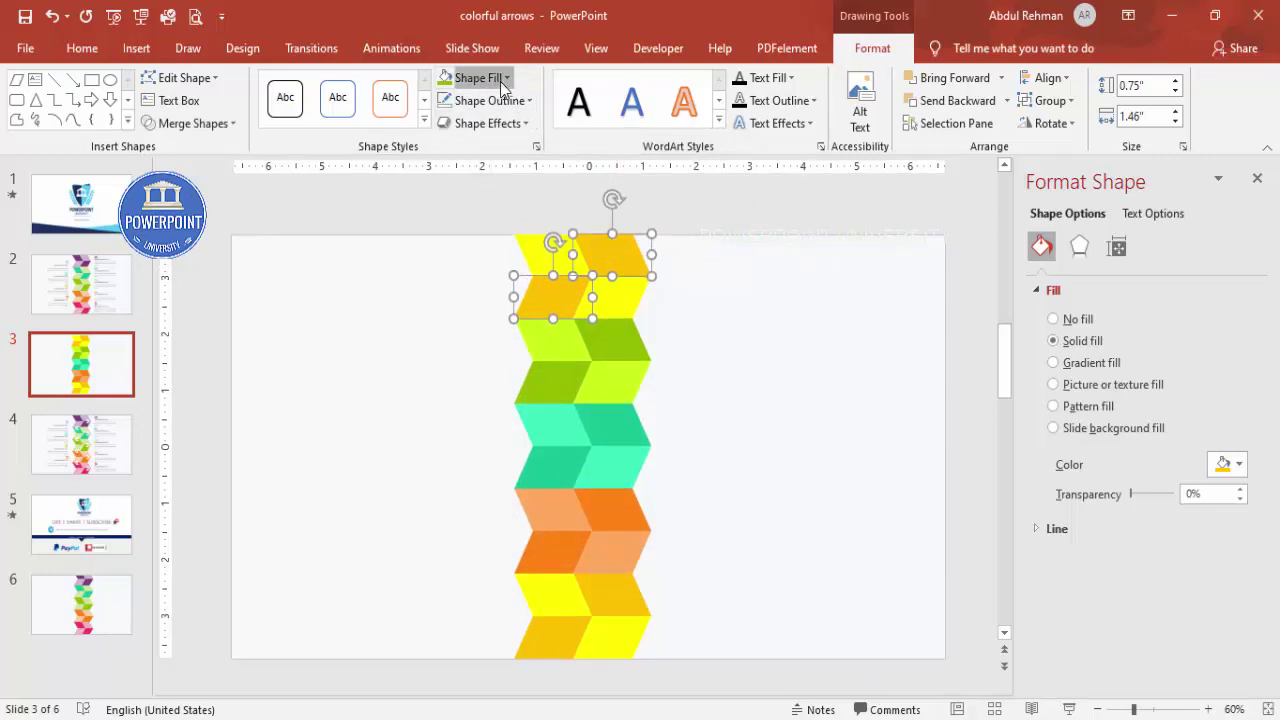
Fill two top-level chevrons dark purple and the other two purple
left_click(468, 78)
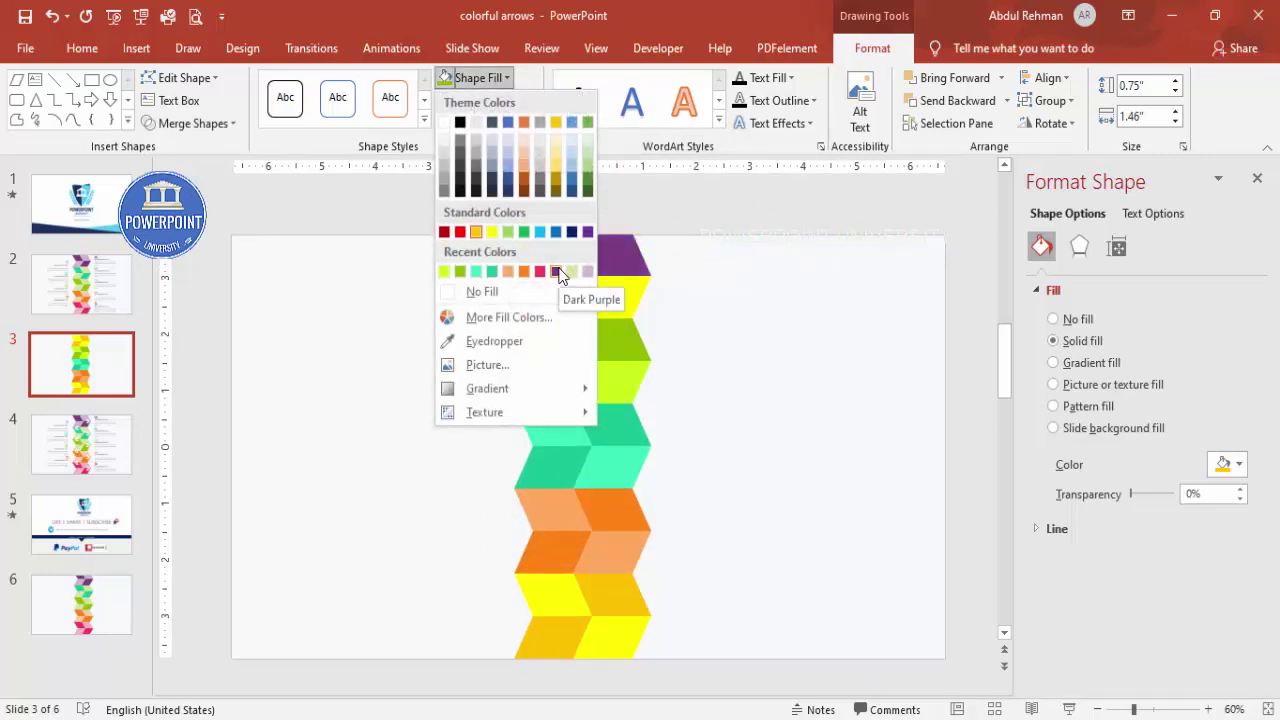
left_click(557, 272)
left_click(545, 248)
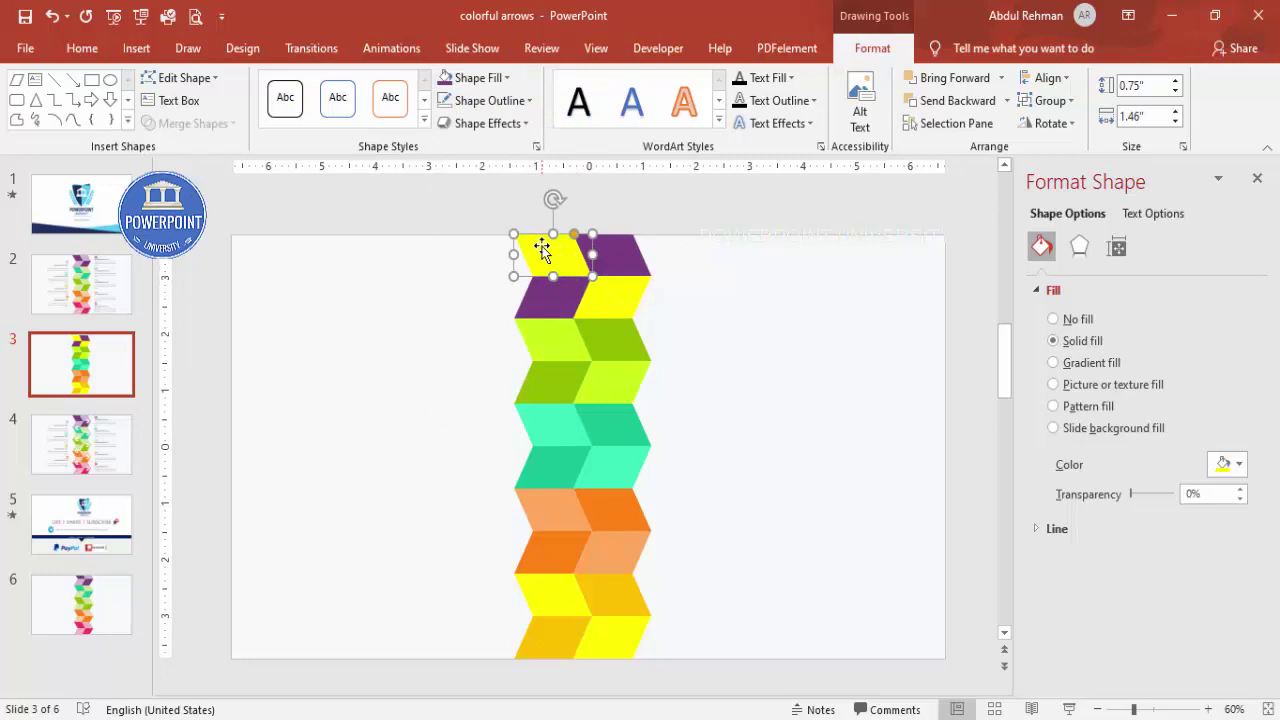
left_click(622, 281, "shift")
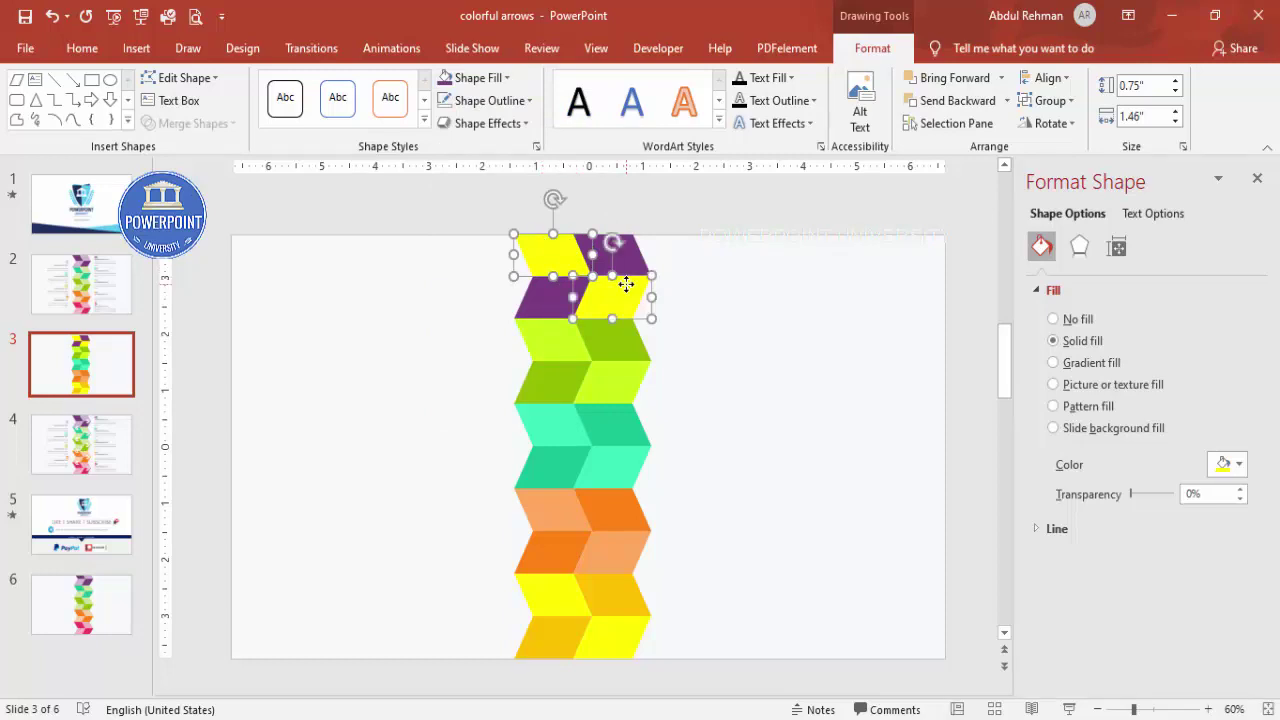
left_click(444, 78)
Lighten the second pair of top chevrons to purple #AA5EB2
left_click(1228, 464)
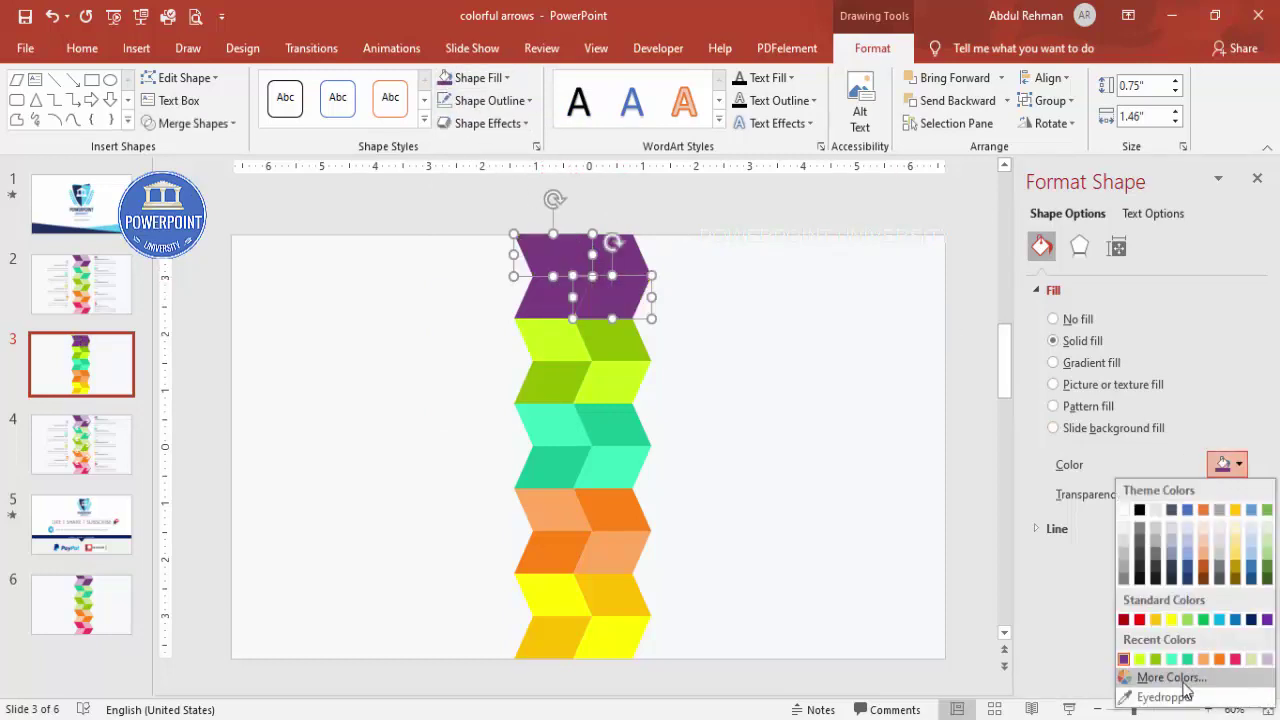
left_click(1168, 677)
left_click_drag(692, 325, 689, 291)
left_click(749, 194)
left_click(760, 330)
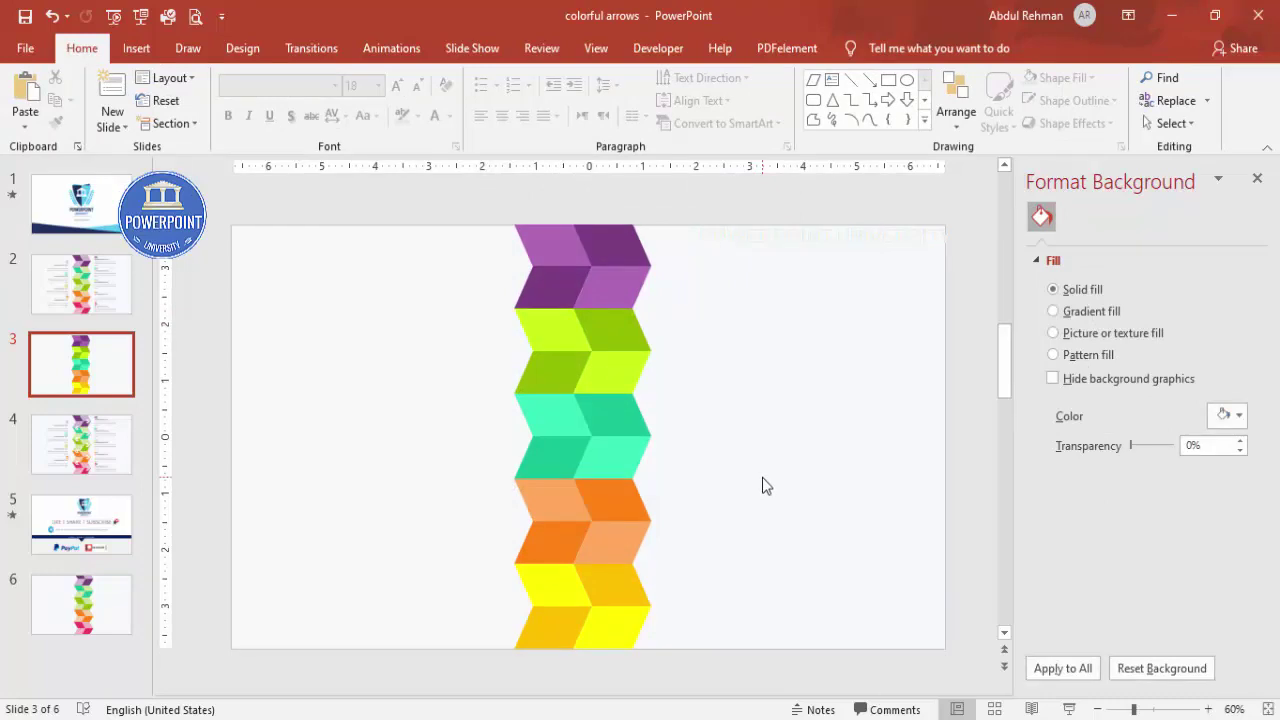
Fill the two bottom-level chevrons with Gold
left_click(544, 585)
left_click(635, 627, "shift")
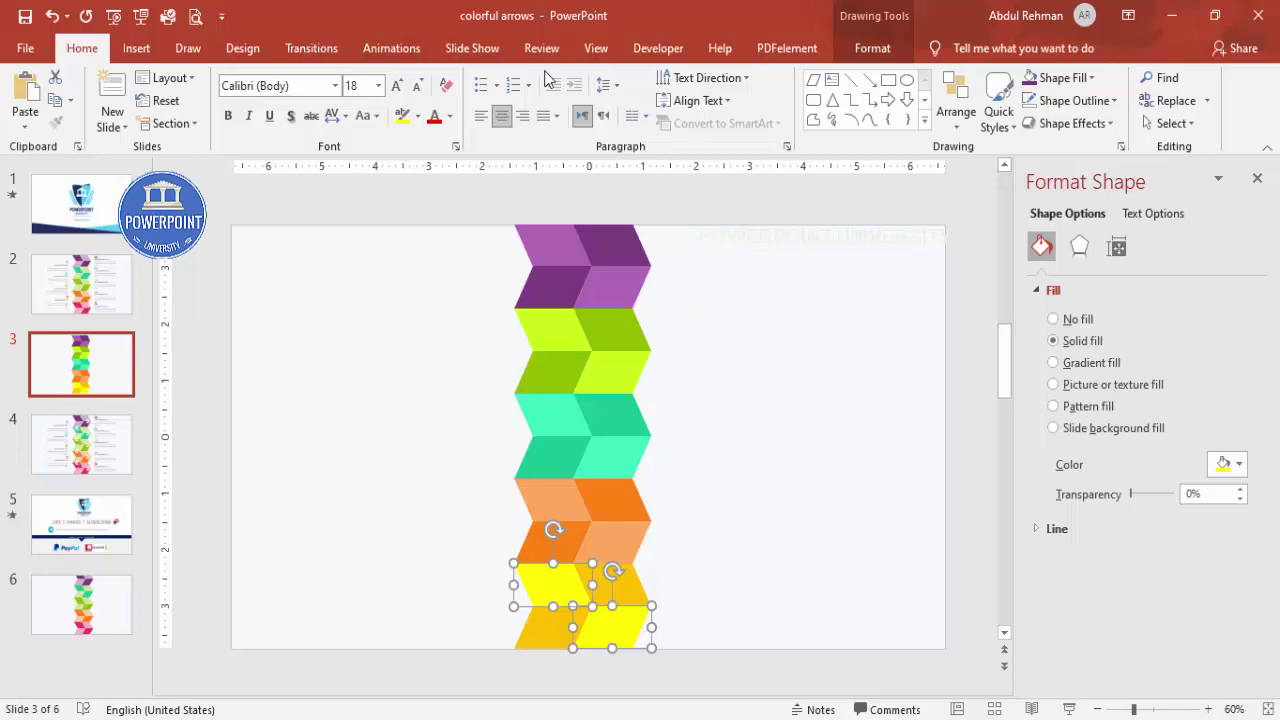
left_click(873, 49)
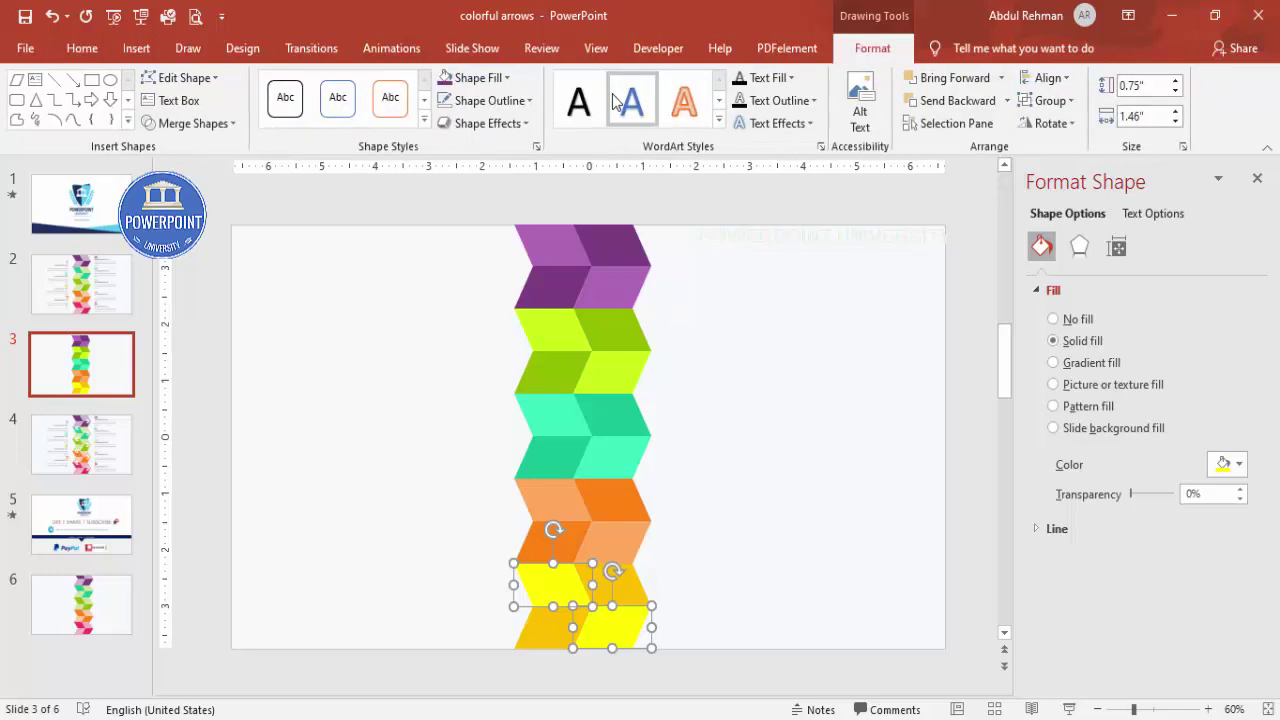
left_click(506, 78)
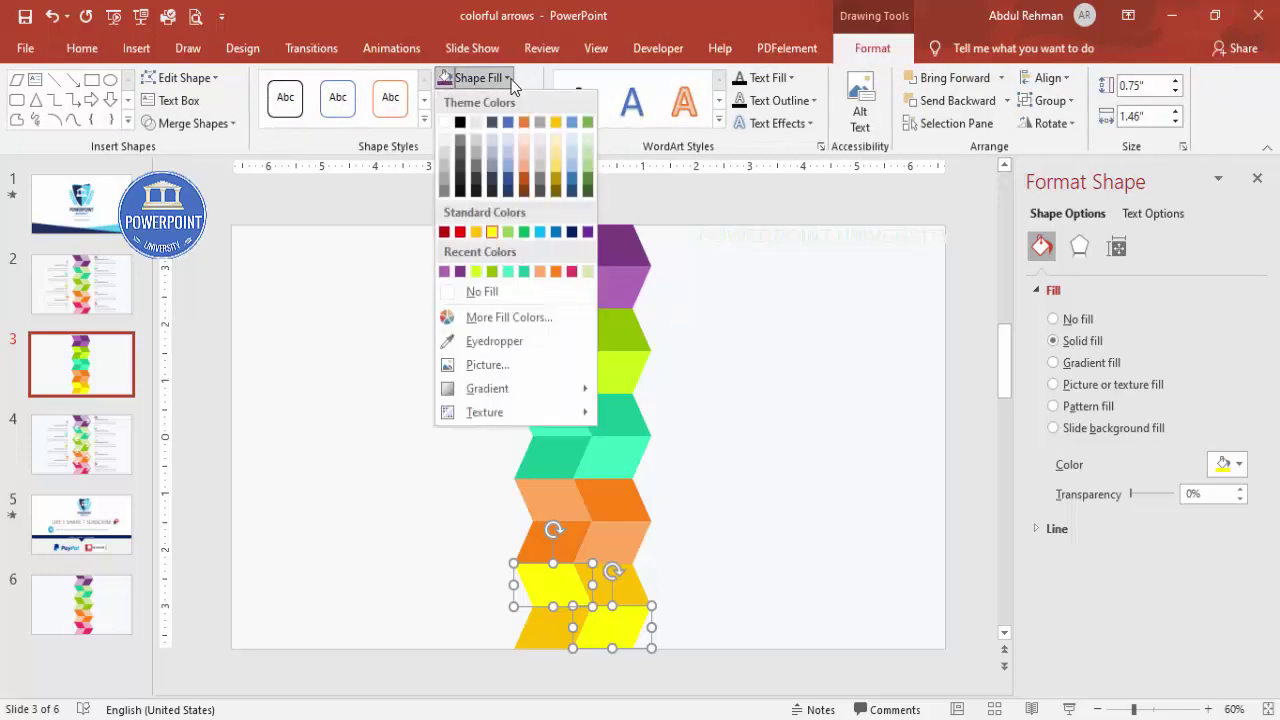
left_click(475, 234)
Lighten the bottom chevrons' gold slightly with a custom colour so the level is two-tone
left_click(1240, 465)
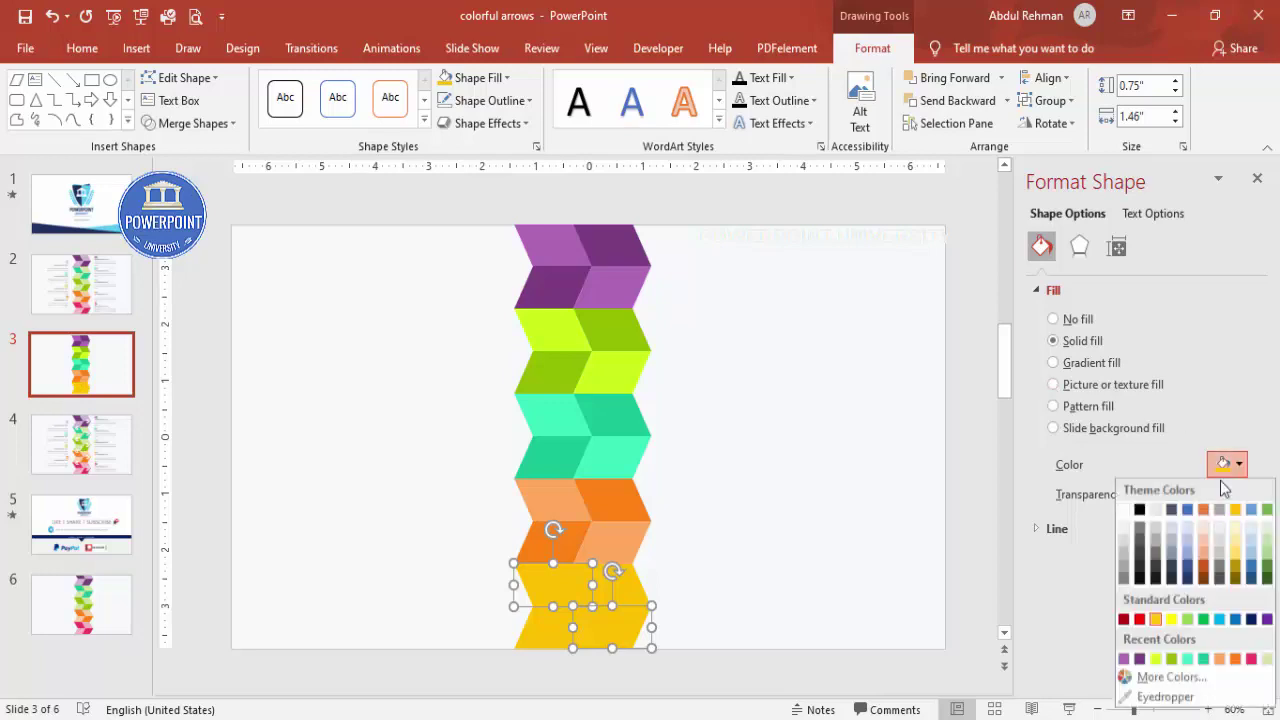
left_click(1150, 675)
left_click_drag(690, 318, 696, 292)
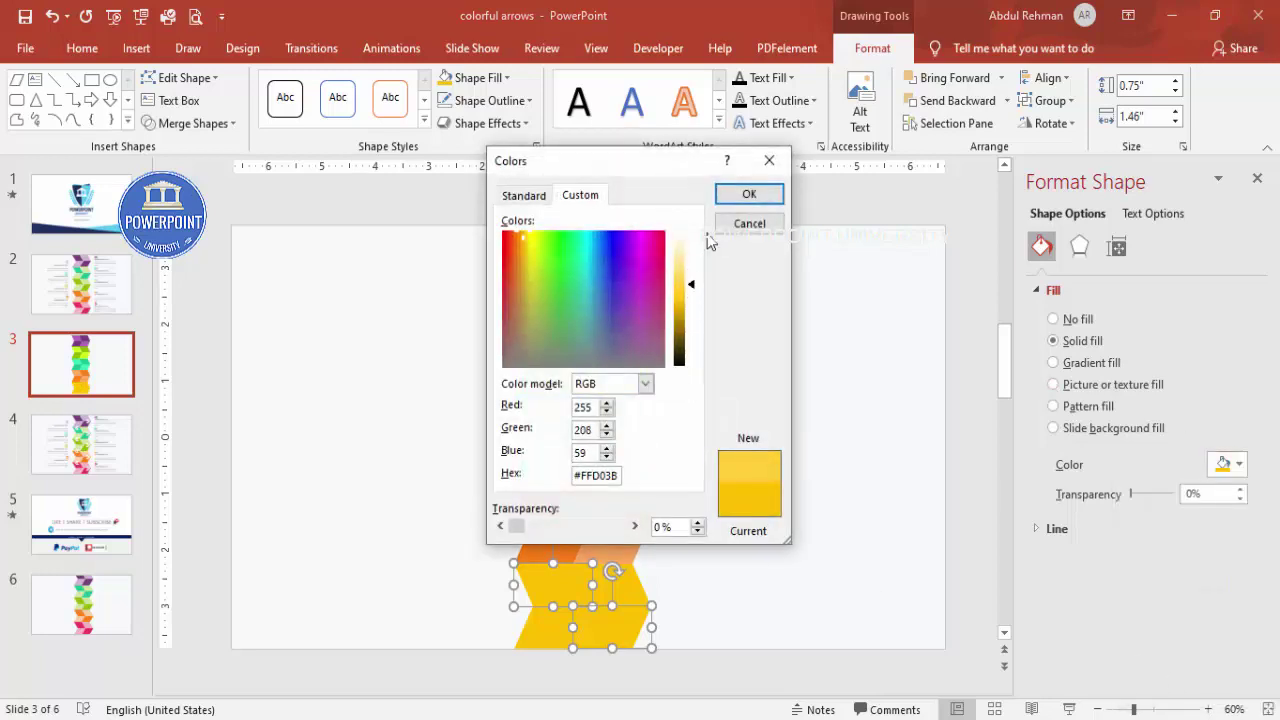
left_click(749, 194)
left_click(783, 363)
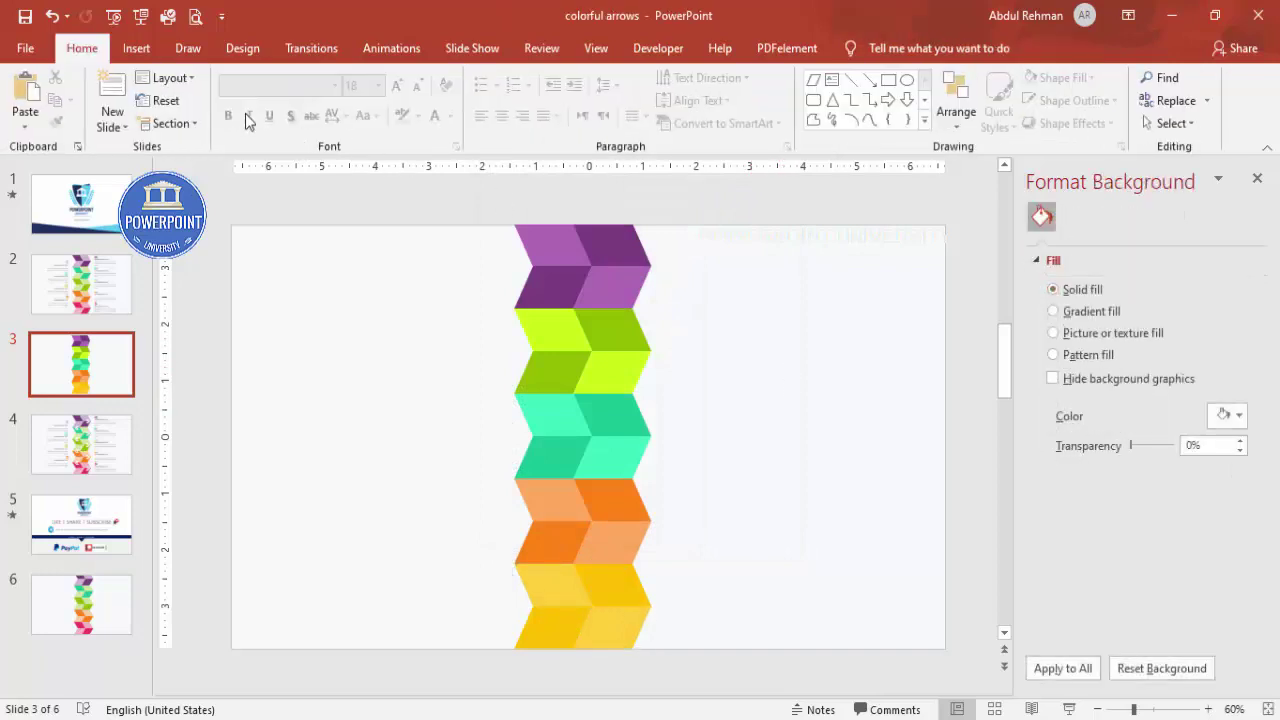
left_click(136, 48)
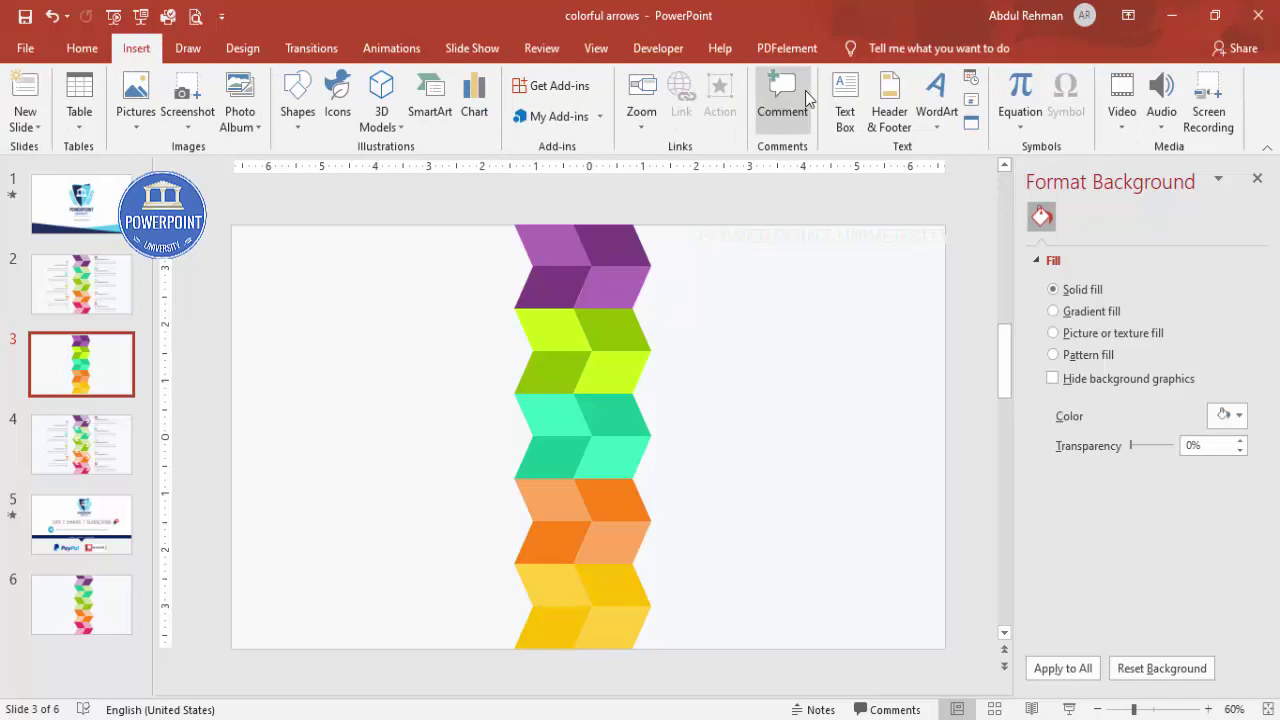
Add a bold 16 pt 'YOUR TITLE' text box right of the bottom chevrons
left_click(845, 102)
left_click_drag(677, 572, 832, 596)
type("YOUR TITLE")
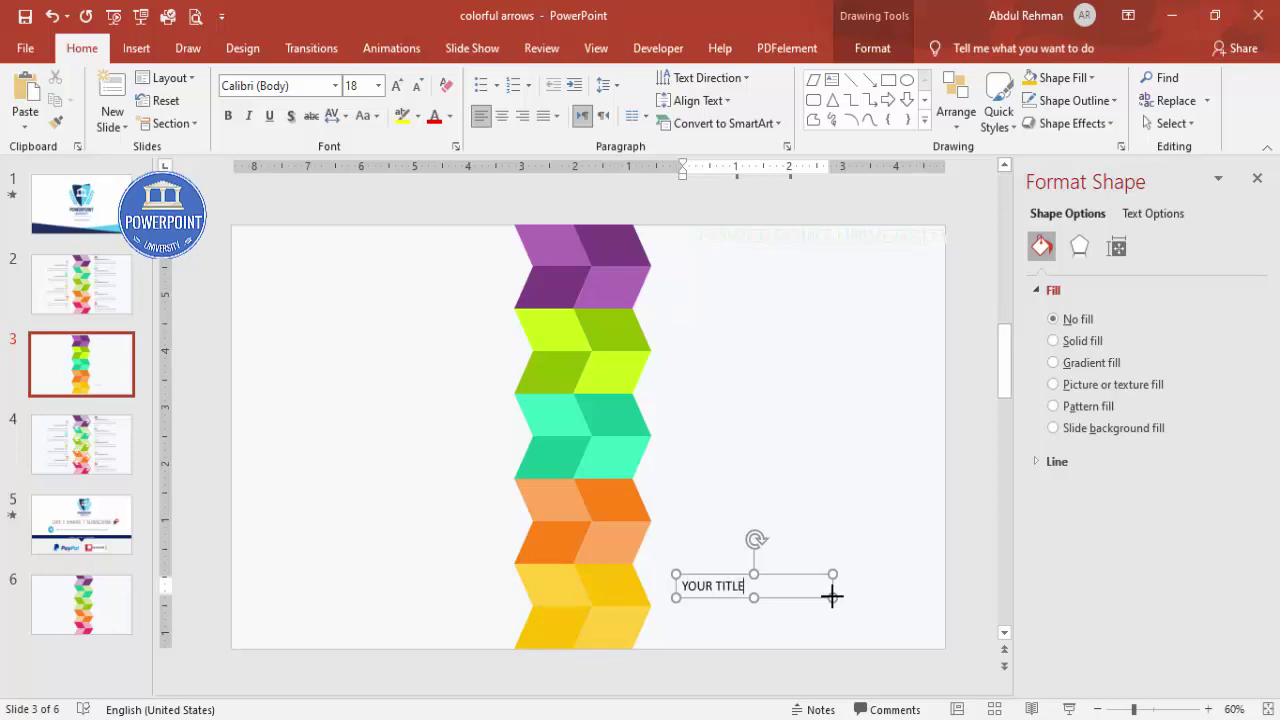
left_click(790, 580)
left_click(228, 115)
left_click(414, 85)
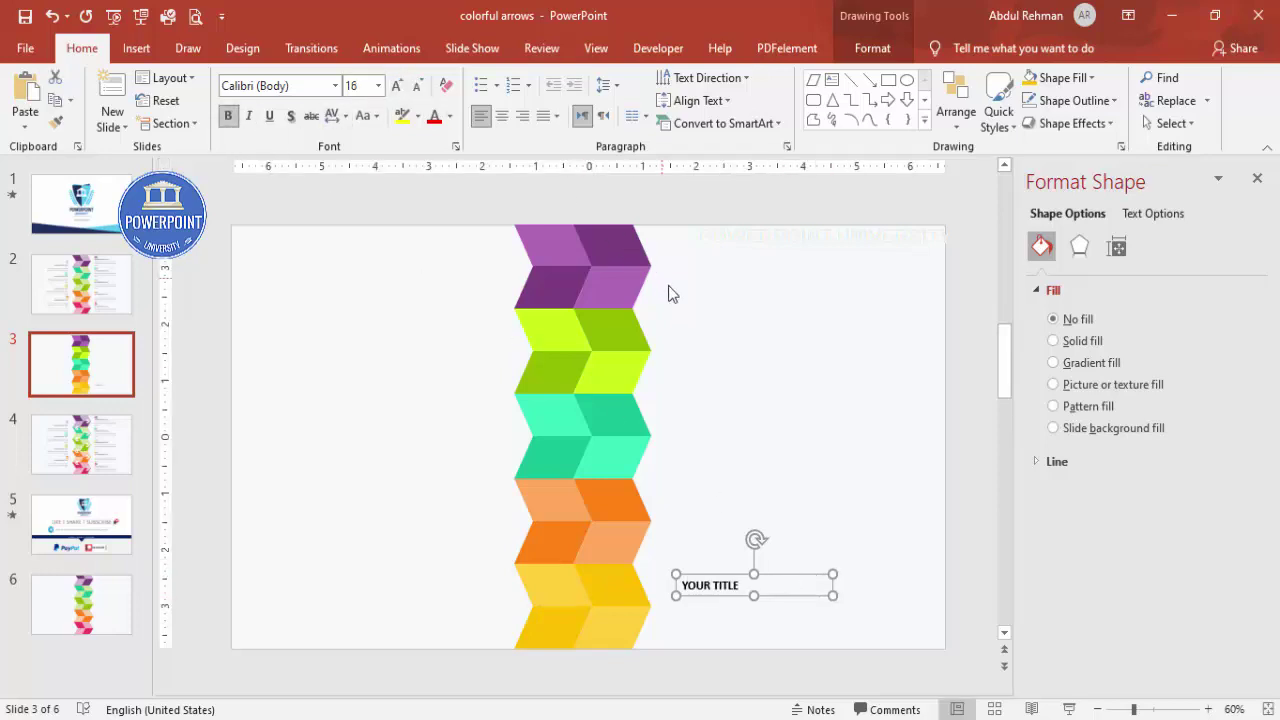
left_click(668, 292)
Add a second text box filled with =lorem(1) text, trimmed to the opening sentences
left_click(136, 48)
left_click(845, 95)
left_click_drag(717, 301, 931, 373)
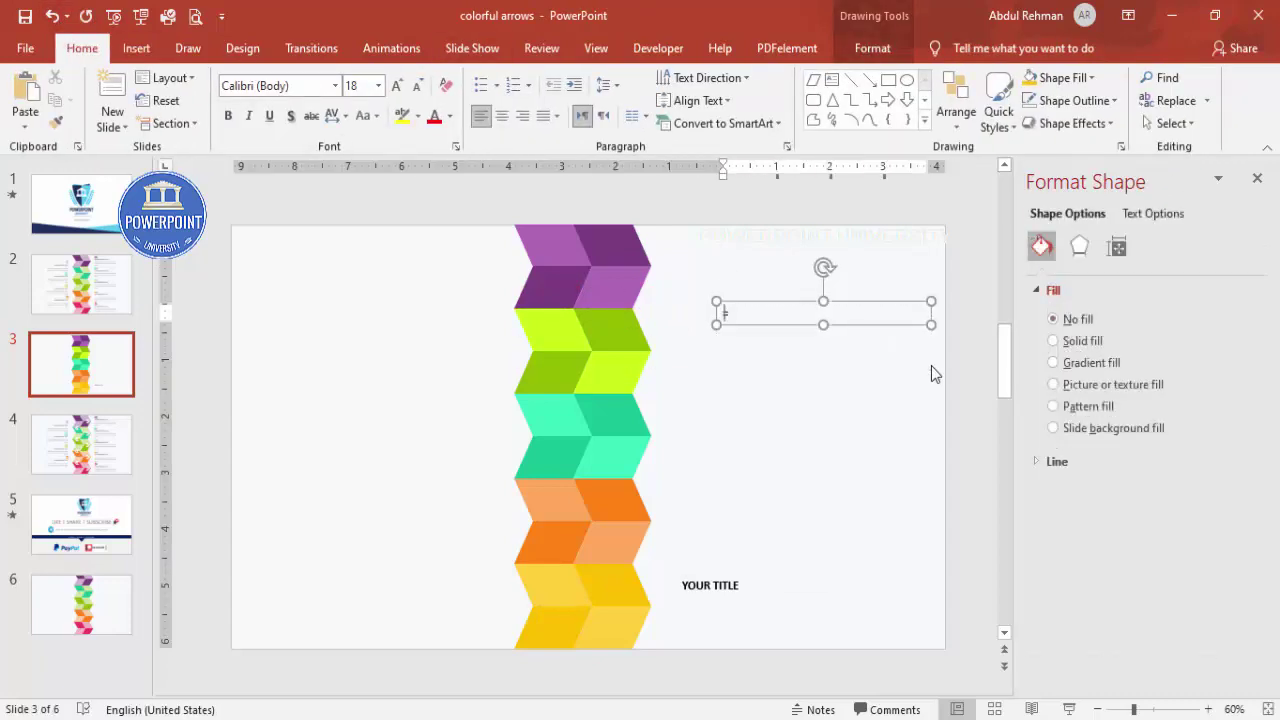
type("=lorem(1)")
key("Return")
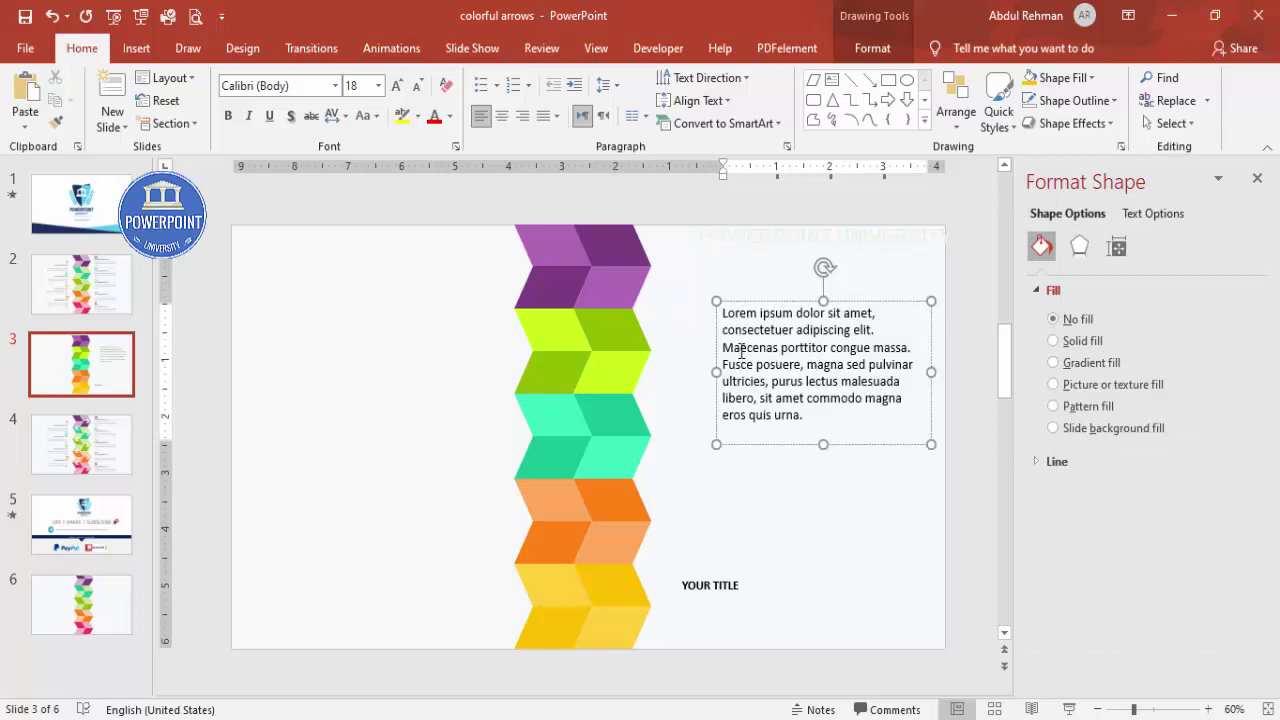
left_click_drag(740, 352, 866, 434)
key("Delete")
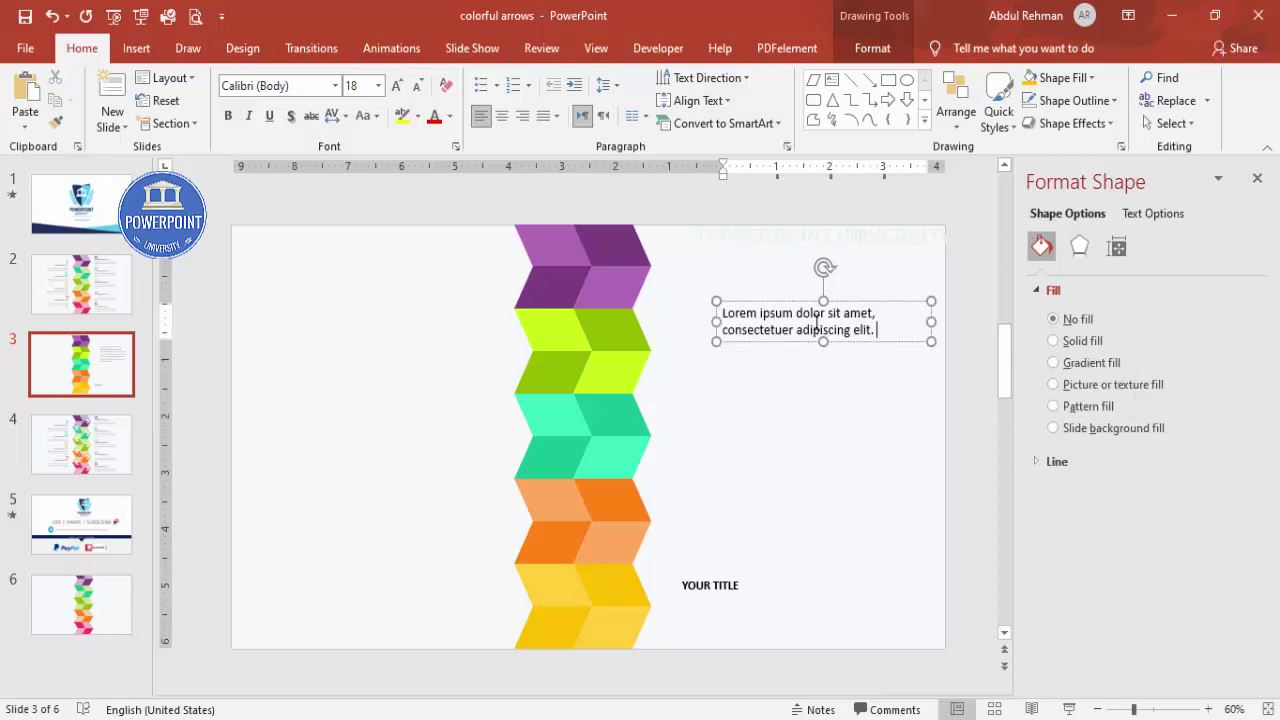
Make the lorem paragraph grey 12 pt and place it narrowed under YOUR TITLE
left_click(789, 300)
left_click(450, 116)
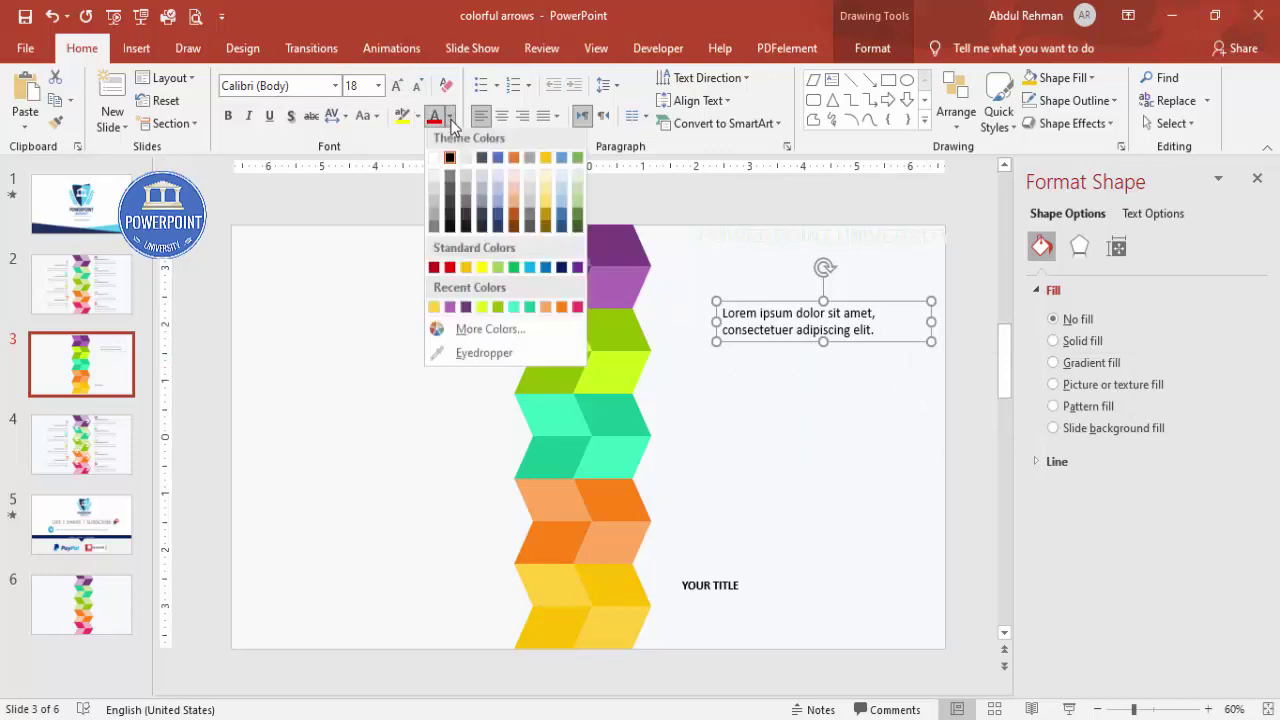
left_click(433, 228)
left_click(427, 85)
left_click(427, 85)
left_click(427, 85)
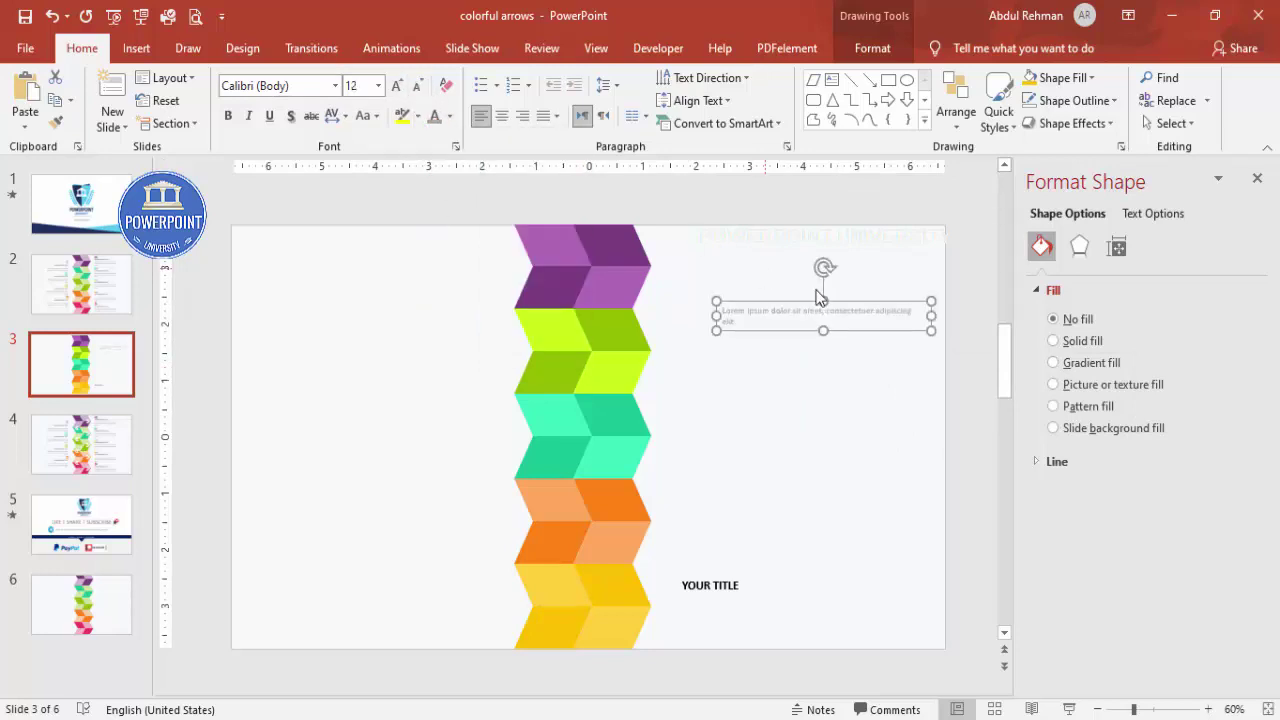
left_click_drag(901, 315, 770, 586)
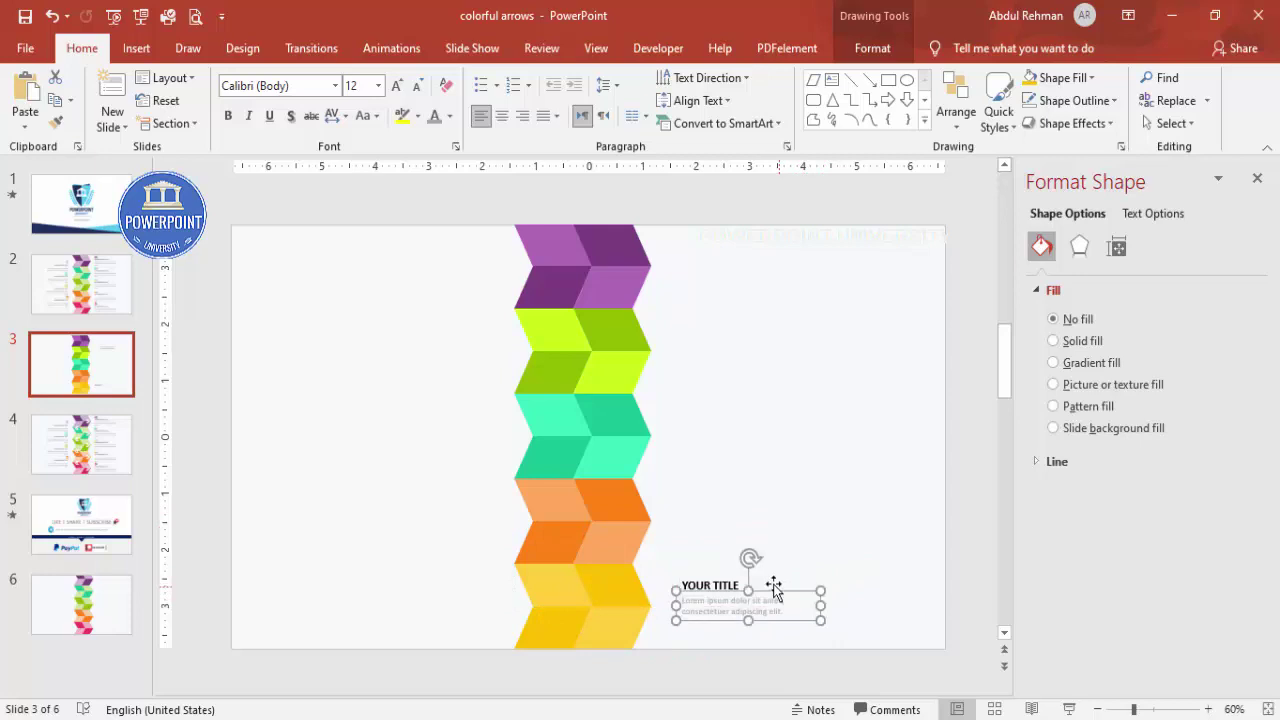
Left-align the title and paragraph boxes and move them beside the yellow chevrons
left_click(722, 580, "shift")
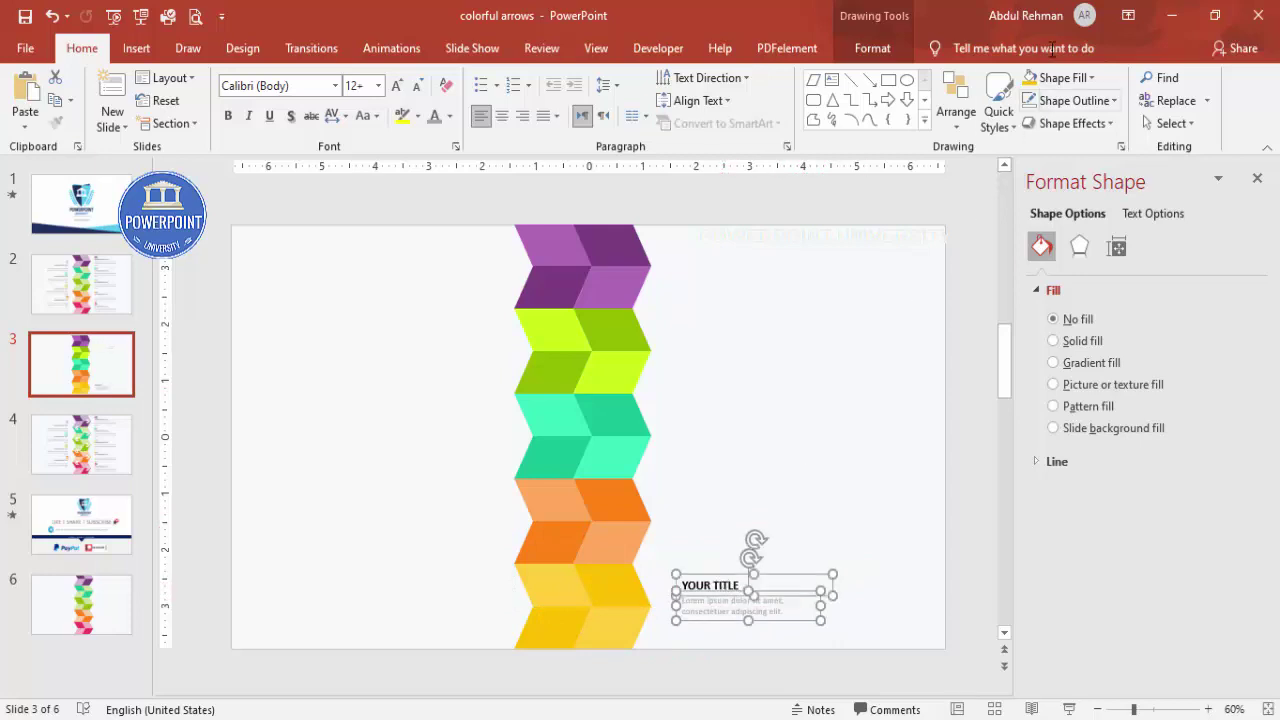
left_click(872, 48)
left_click(1045, 78)
left_click(1070, 103)
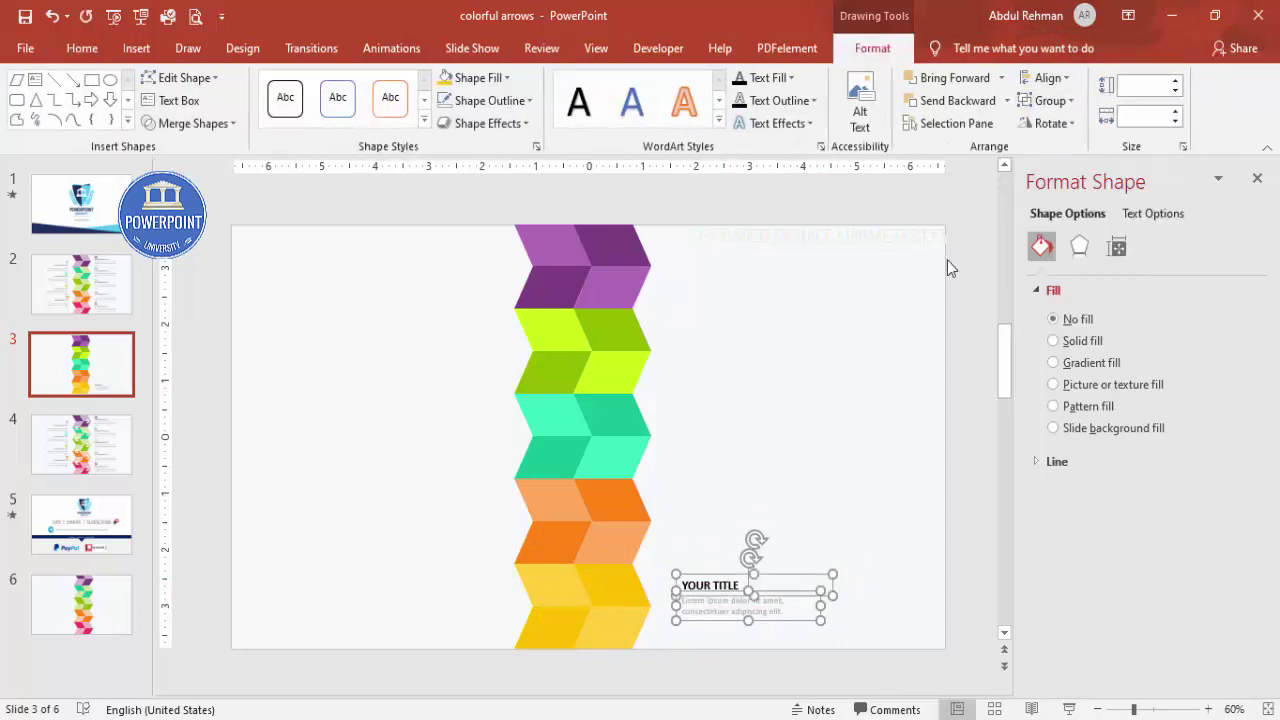
left_click_drag(771, 574, 757, 581)
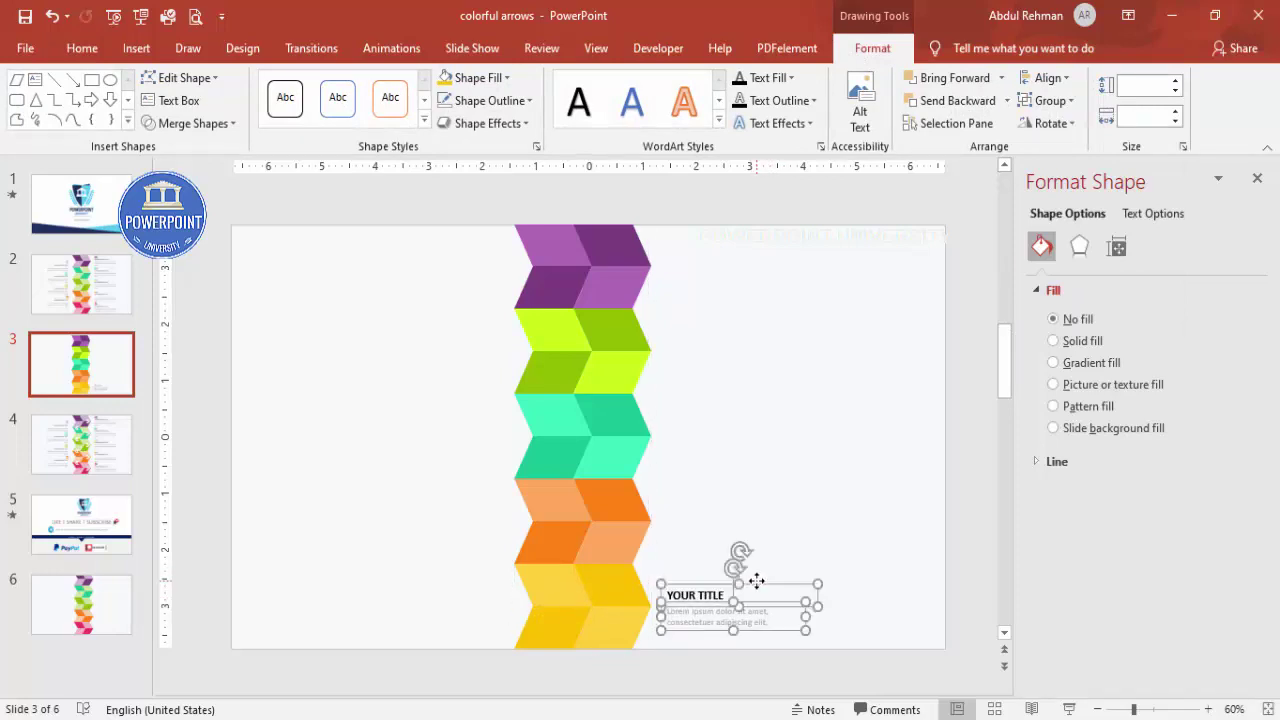
Group the title block and place a duplicate left of the chevron column
key("ctrl+g")
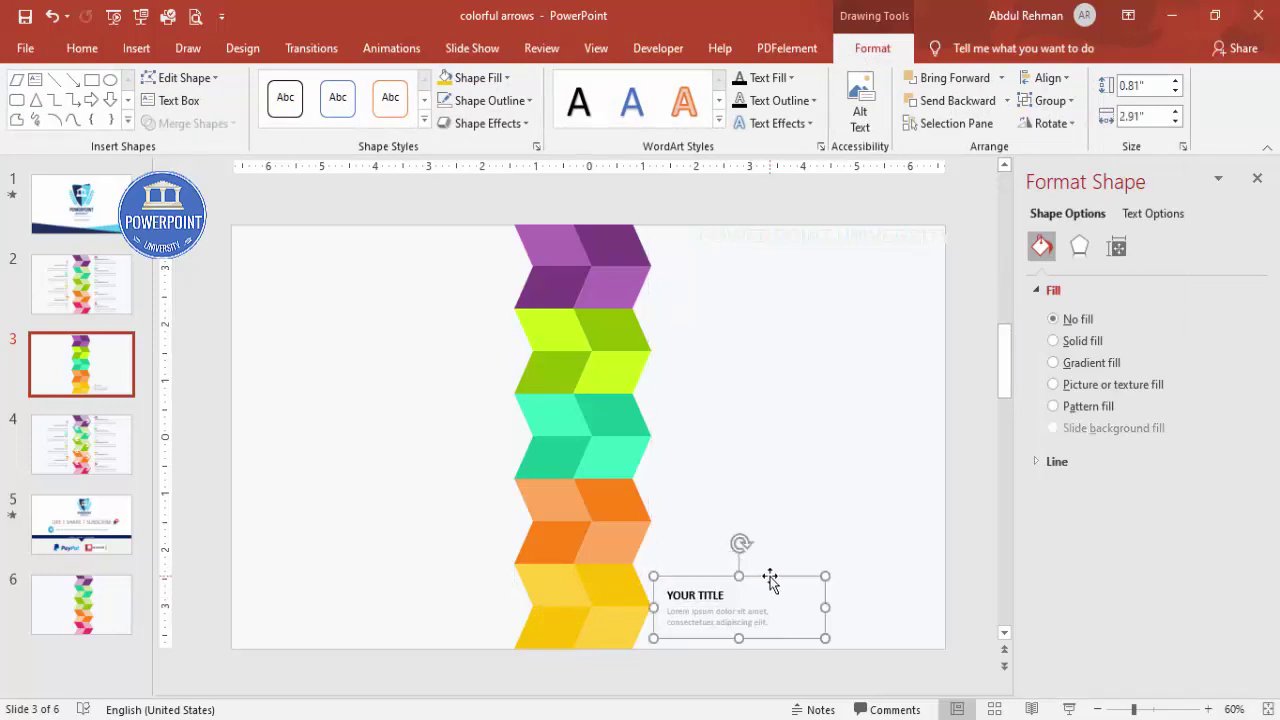
key("ctrl+d")
left_click_drag(764, 580, 517, 523)
Right-align the left block's text and boxes, then nudge it further left
left_click(456, 548)
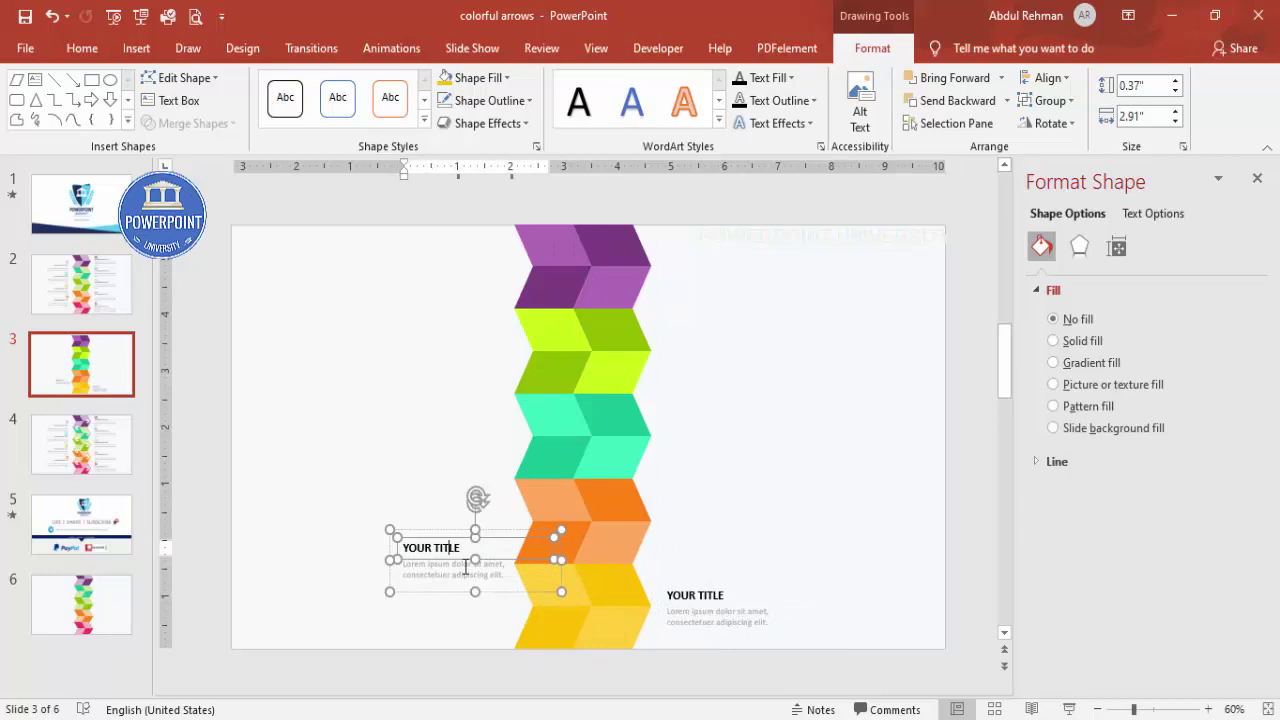
left_click(469, 578, "shift")
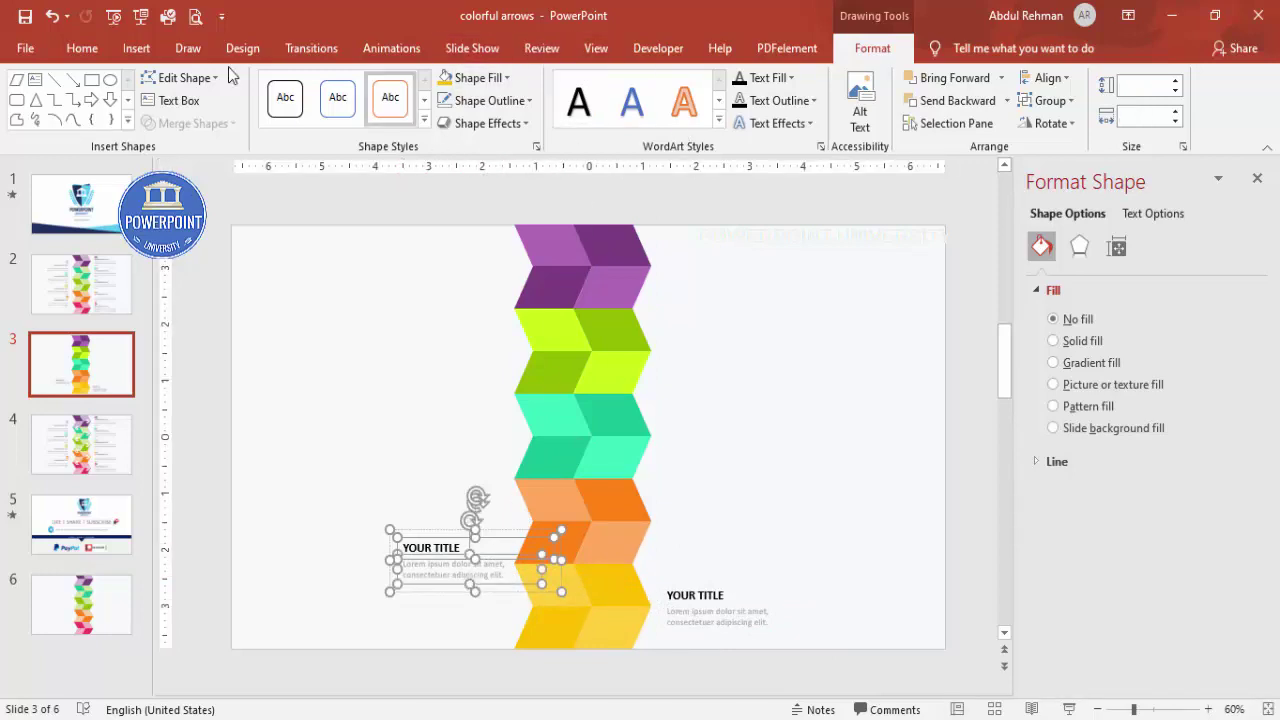
left_click(76, 49)
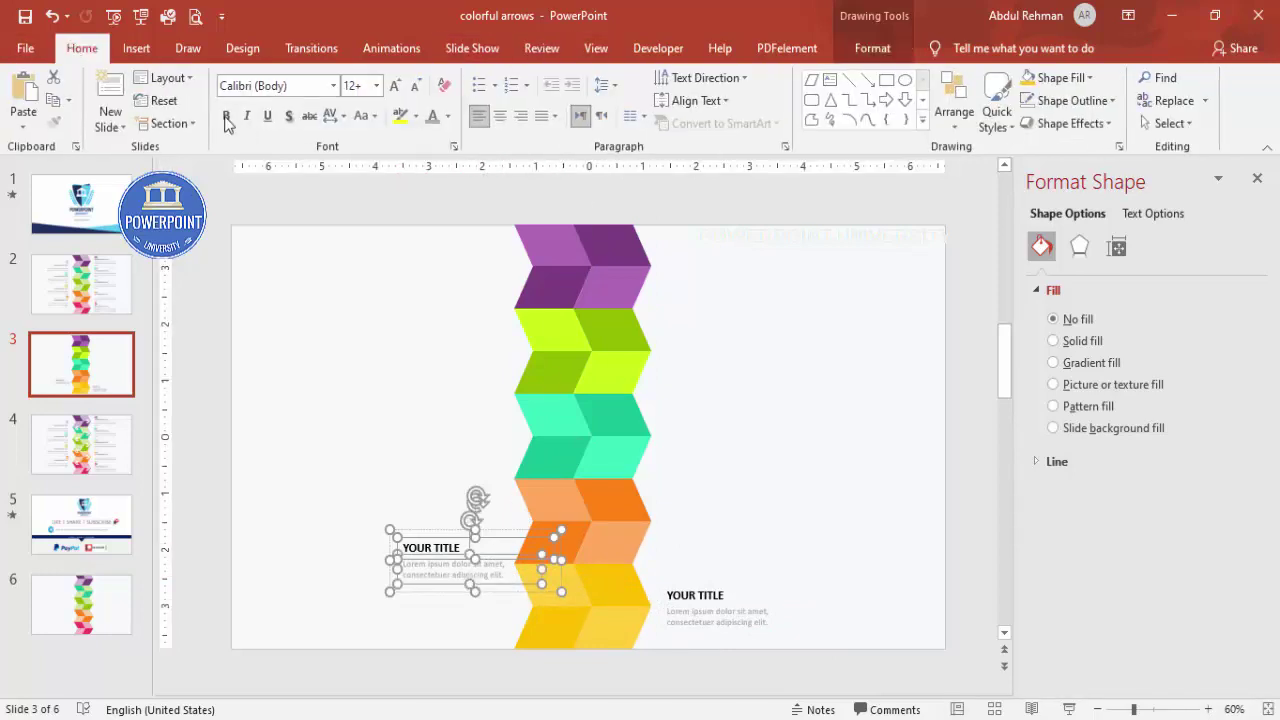
left_click(521, 116)
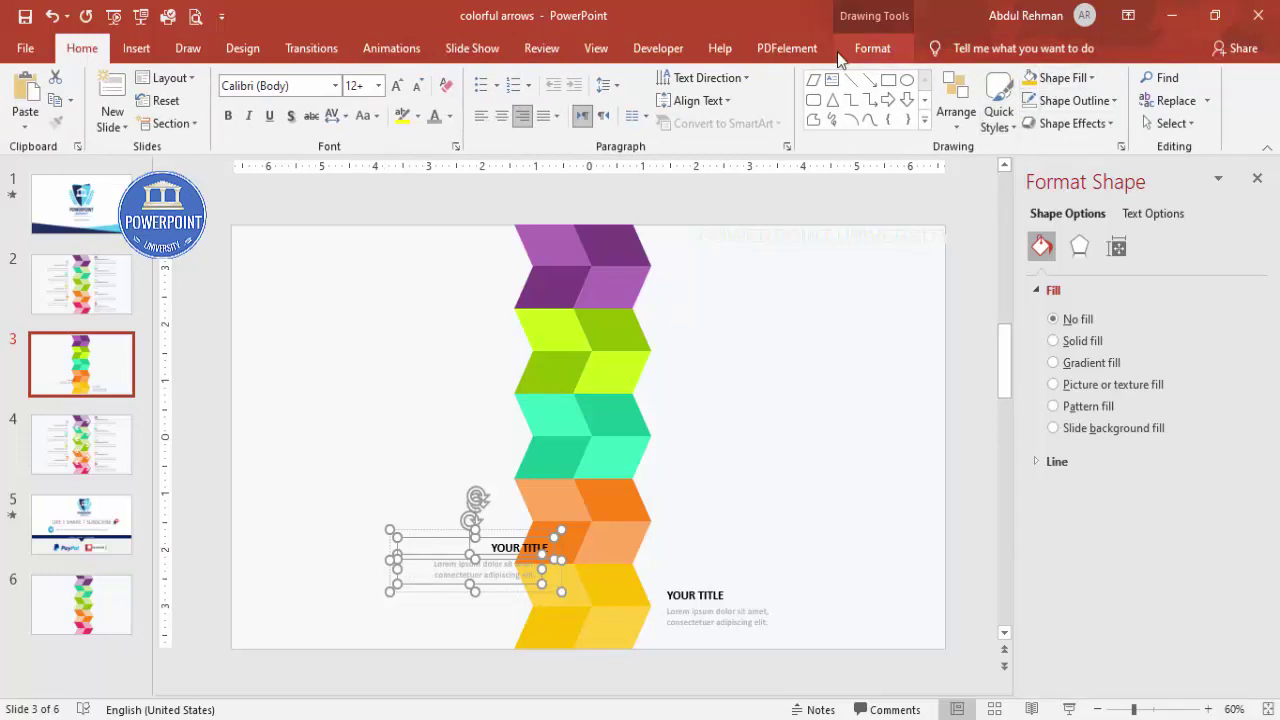
left_click(866, 50)
left_click(1040, 78)
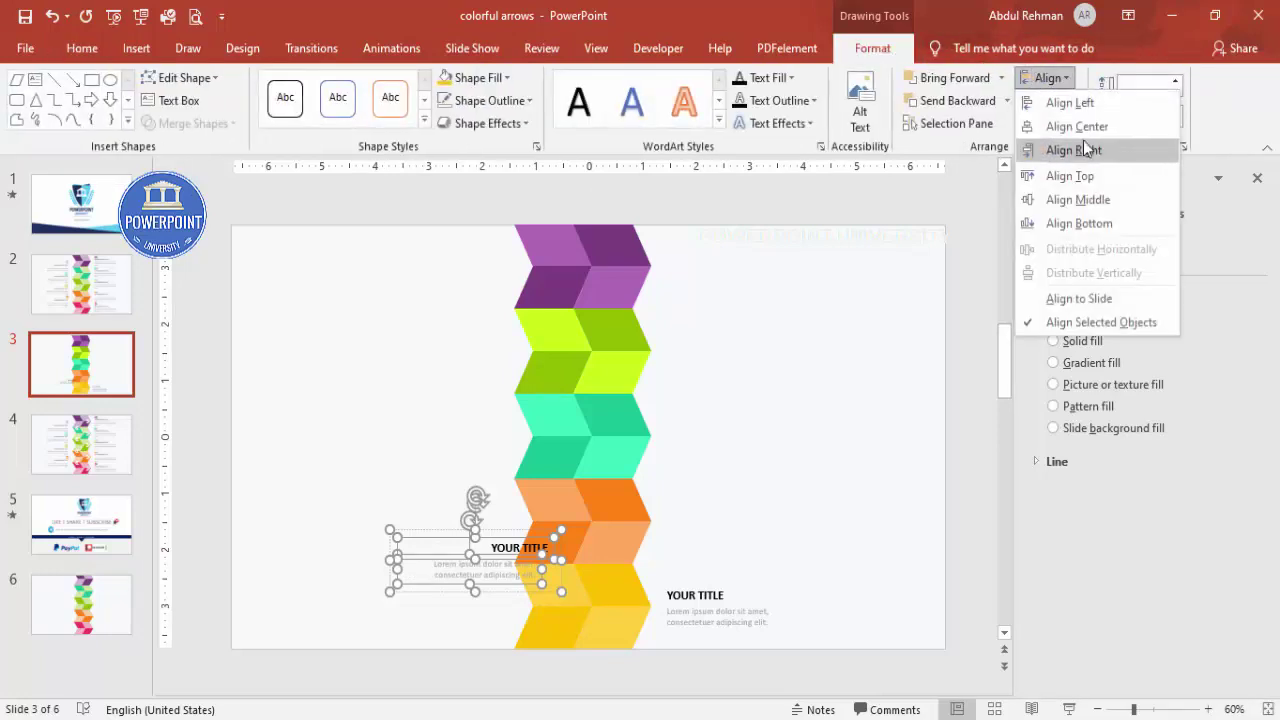
left_click(1065, 149)
left_click(792, 470)
left_click_drag(494, 534, 486, 360)
Duplicate the title blocks so a copy sits beside each chevron row
key("ctrl+d")
key("ctrl+d")
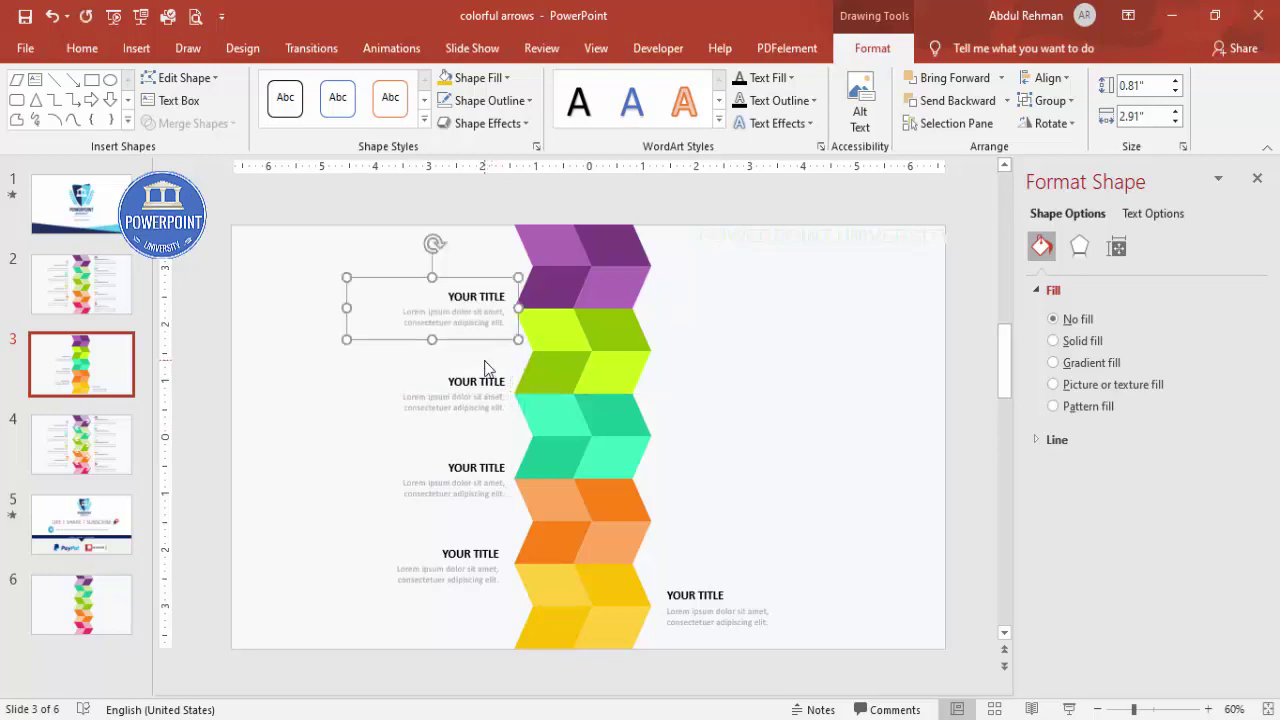
left_click(735, 578)
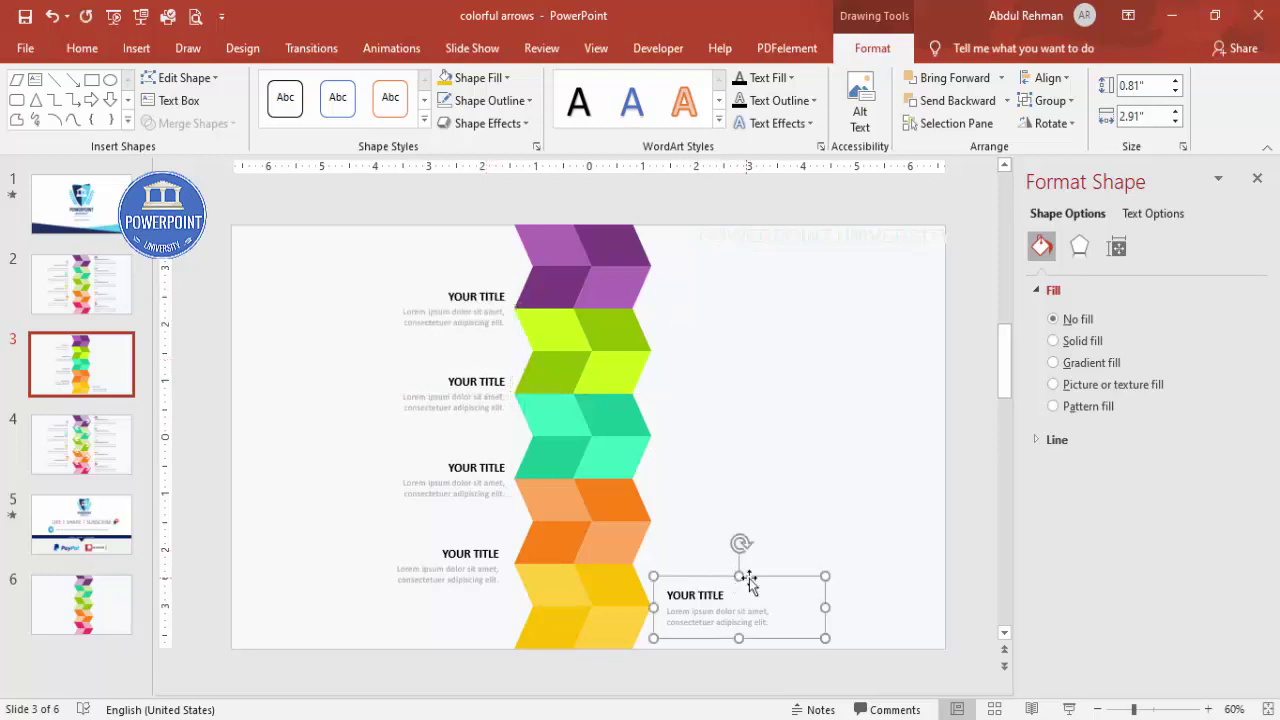
left_click_drag(750, 577, 797, 490, "ctrl")
key("ctrl+d")
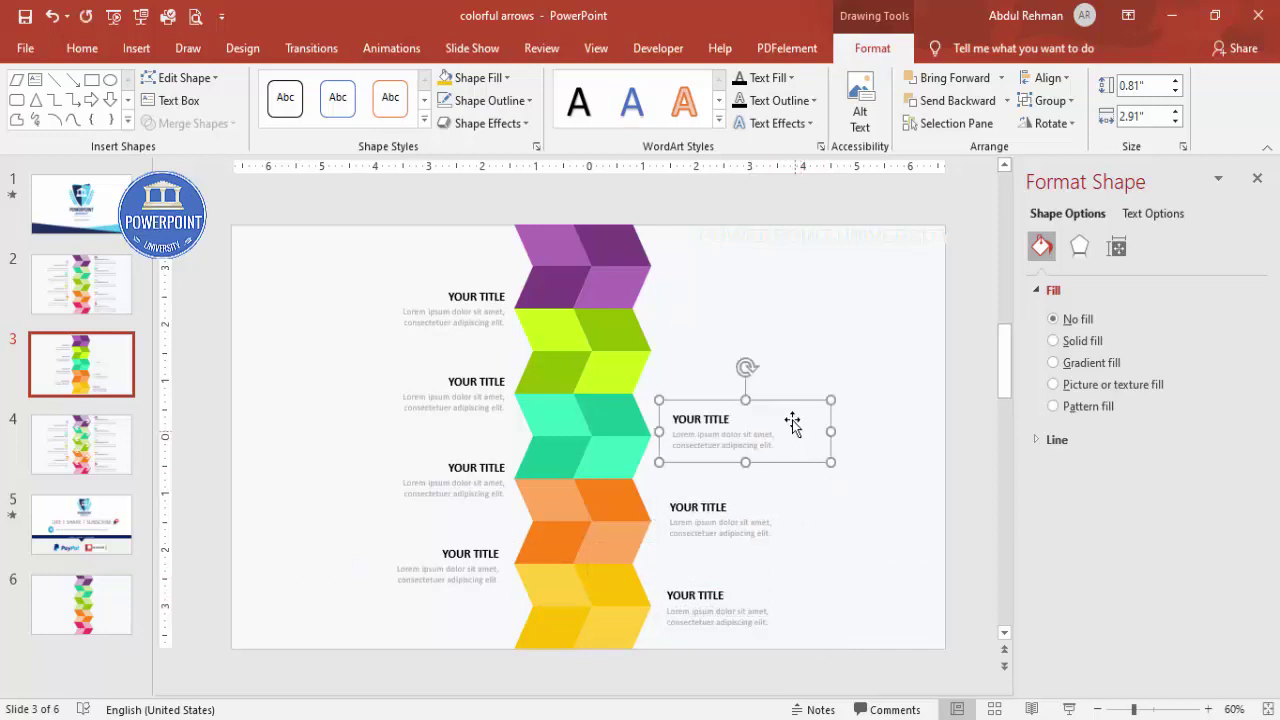
key("ctrl+d")
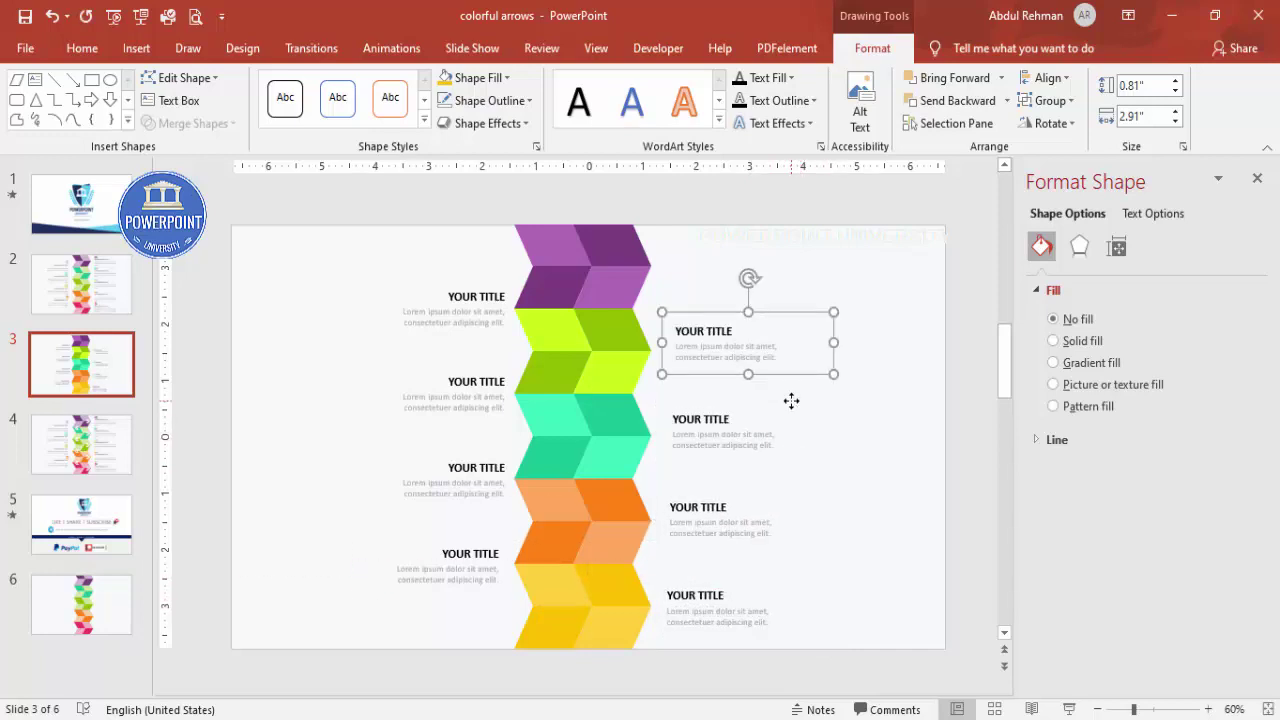
key("ctrl+d")
Align the five right-hand title blocks on their left edges
left_click(711, 357, "shift")
left_click(697, 458, "shift")
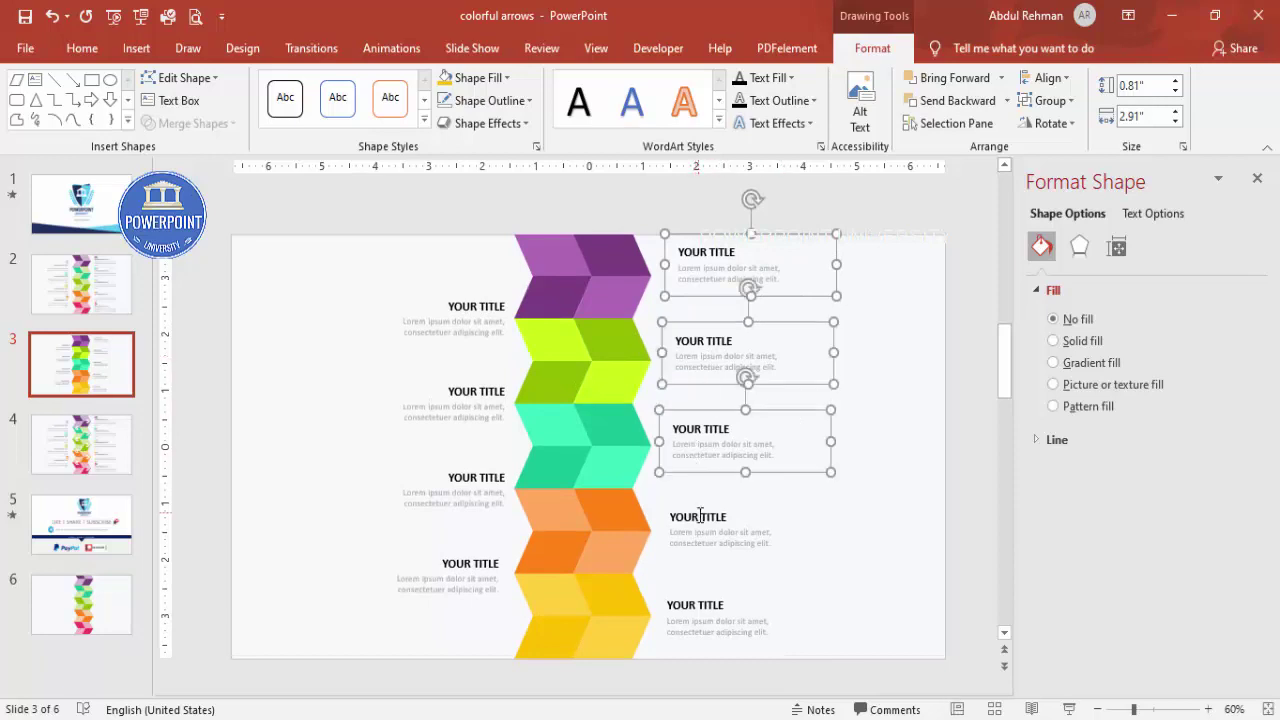
left_click(700, 515, "shift")
left_click(702, 605, "shift")
left_click(1047, 78)
left_click(1052, 103)
left_click(937, 353)
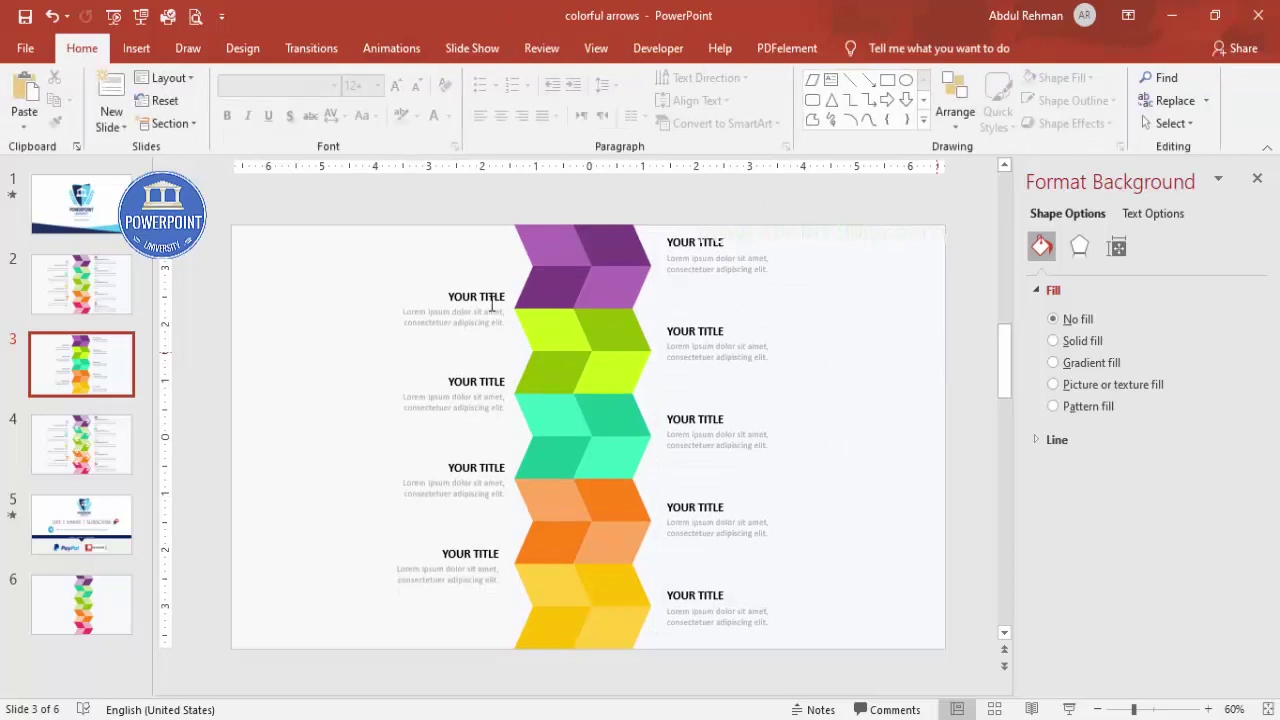
Align the four left-hand title blocks on their right edges
left_click(472, 298)
left_click(474, 384, "shift")
left_click(480, 465, "shift")
left_click(470, 552, "shift")
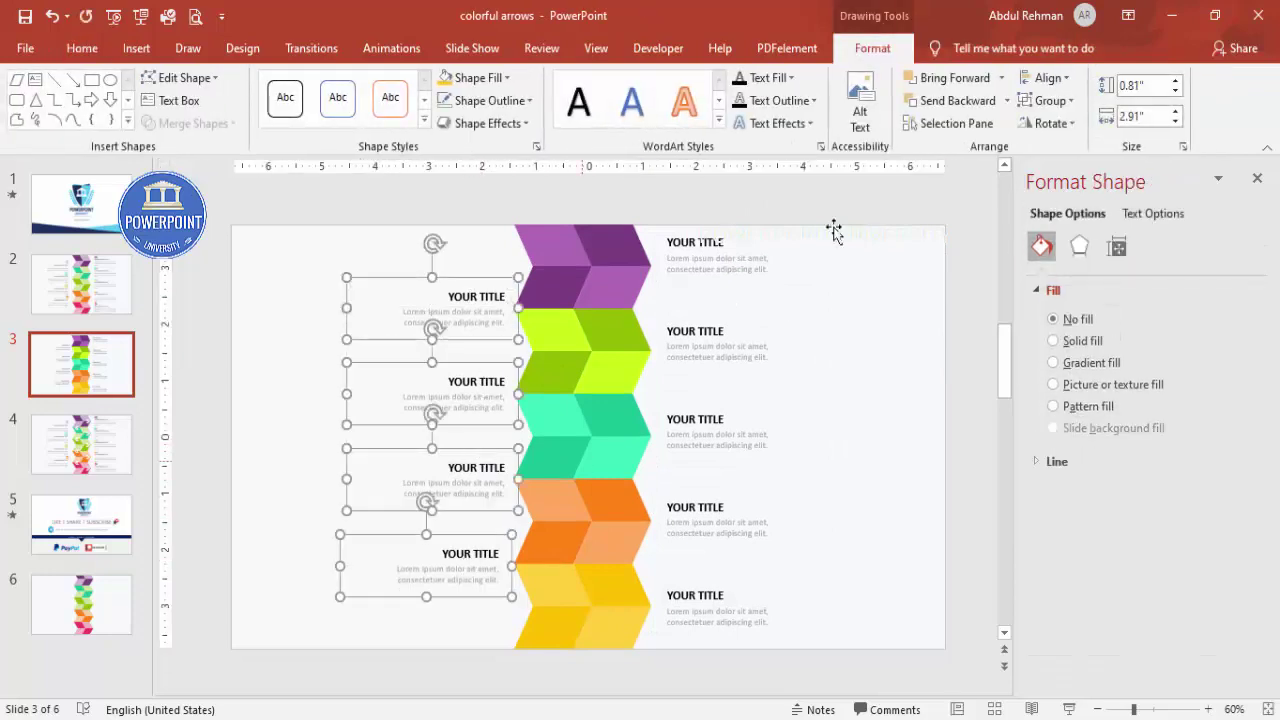
left_click(1047, 78)
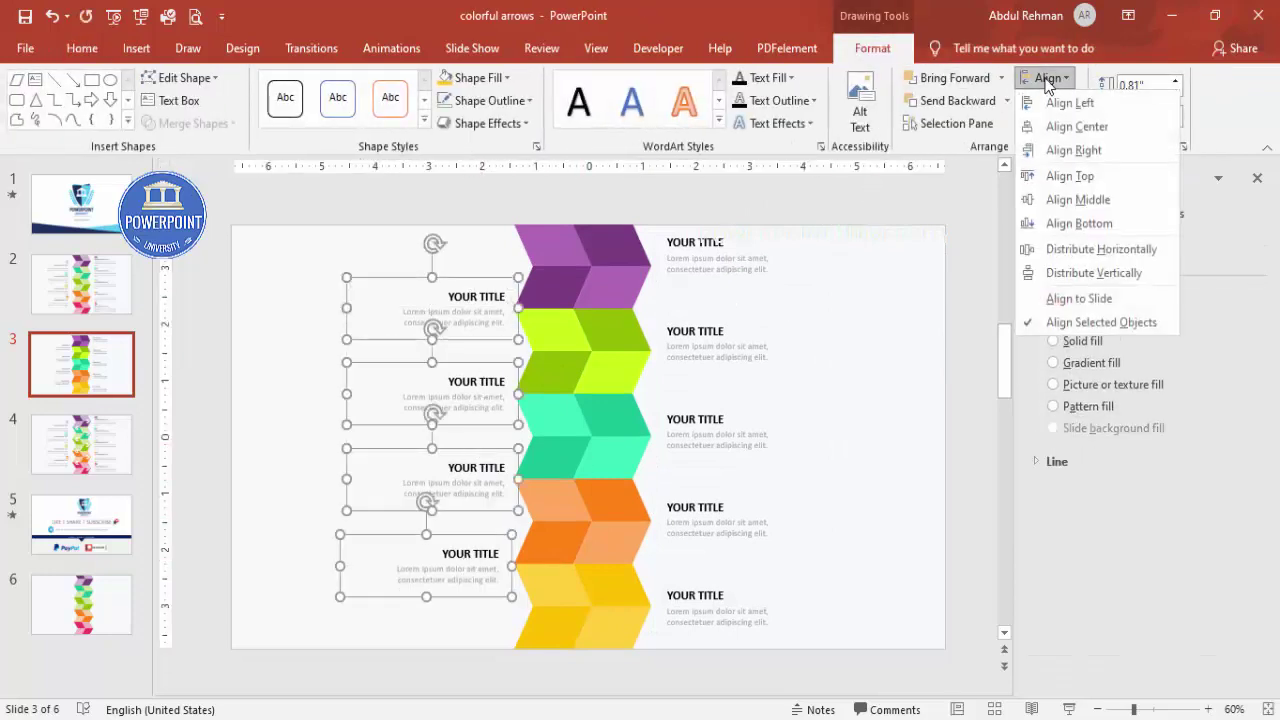
left_click(1080, 149)
left_click(875, 373)
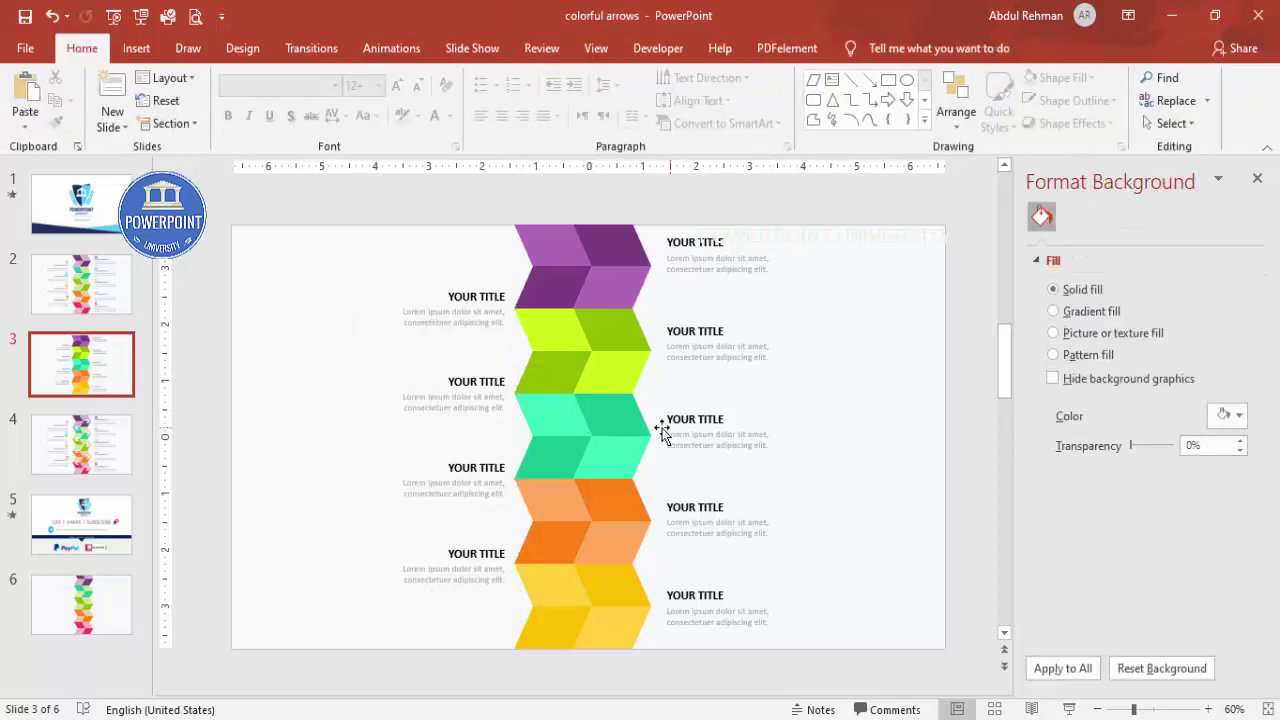
Insert nine icons: target, Venn diagram, pie chart, bar chart, hand, hourglass, head with gears, lightbulb
left_click(150, 50)
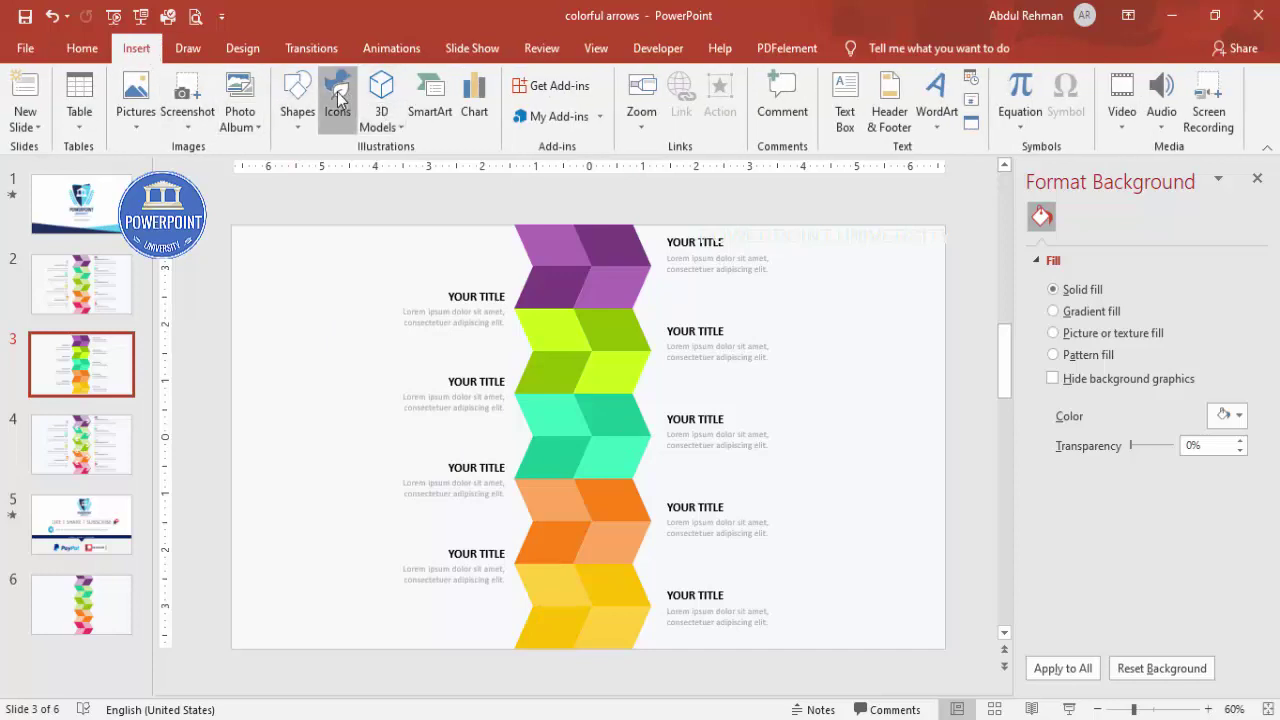
left_click(336, 100)
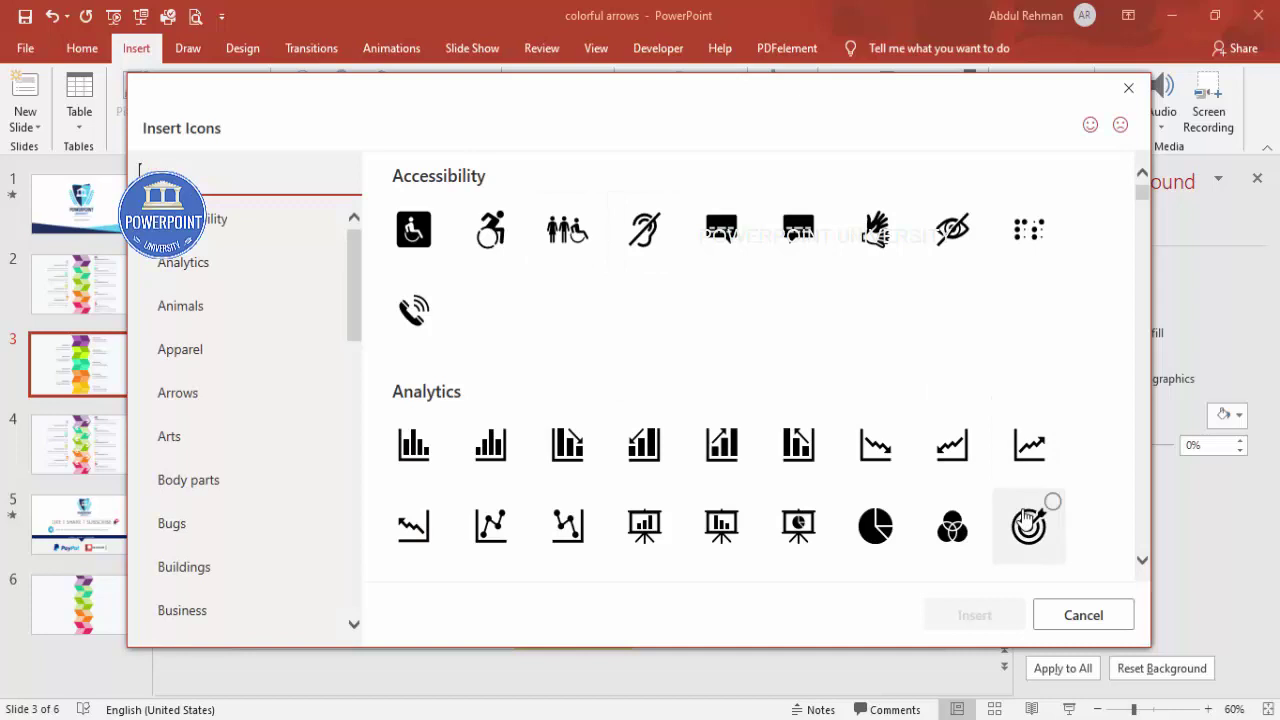
left_click(1028, 525)
left_click(958, 535)
left_click(796, 530)
left_click(798, 445)
left_click(895, 241)
scroll(563, 508, "down", 3)
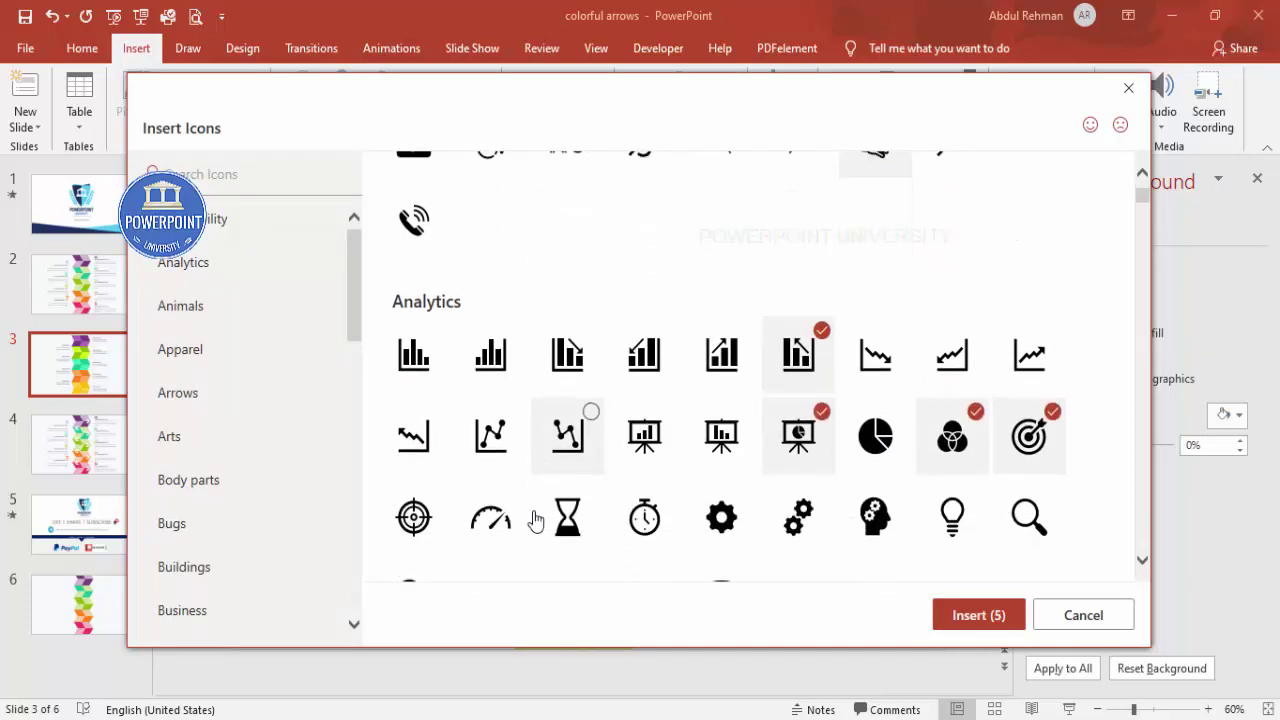
left_click(578, 472)
left_click(905, 480)
left_click(945, 485)
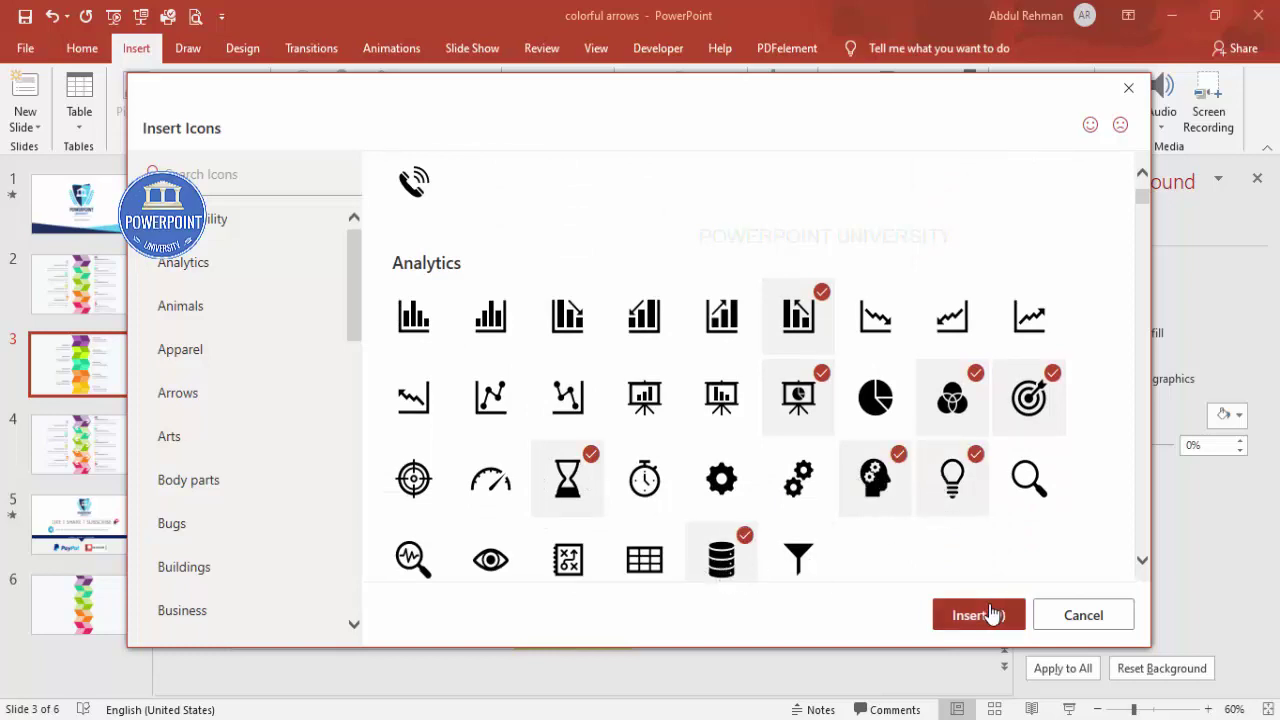
left_click(989, 611)
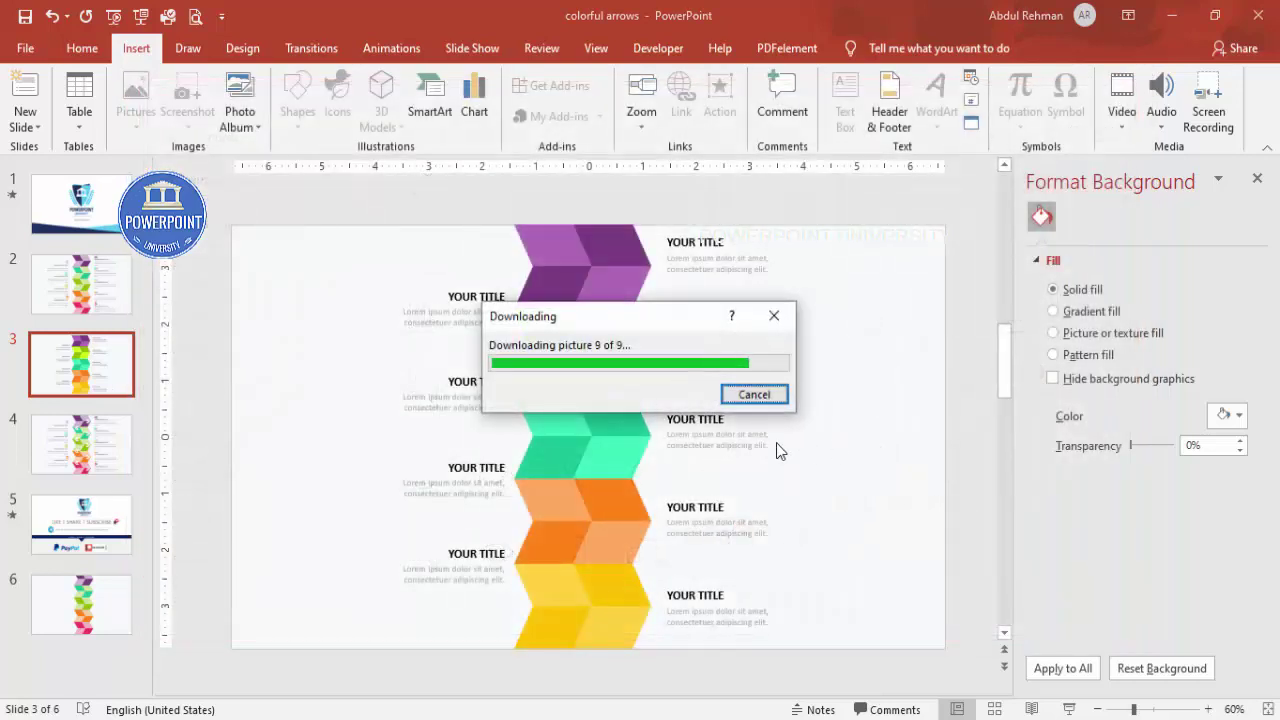
Move the icon group aside and shrink the icons to 0.5 inch
left_click_drag(620, 455, 874, 369)
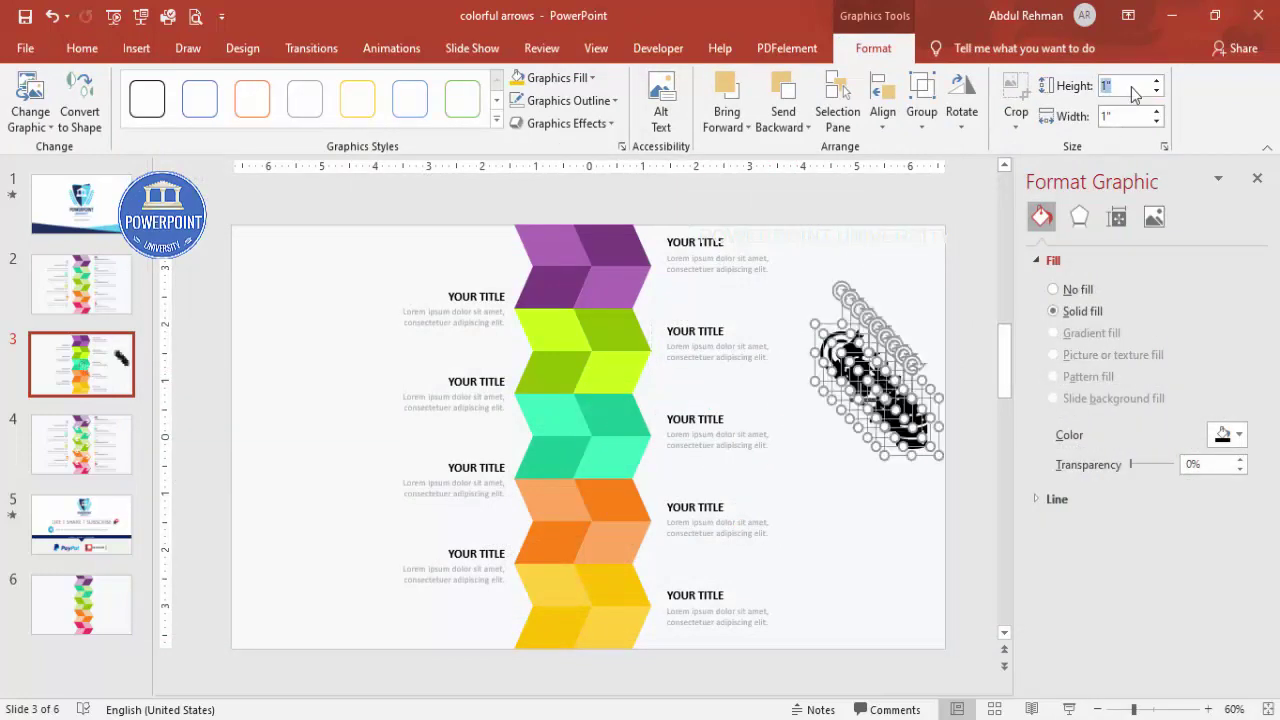
key("Return")
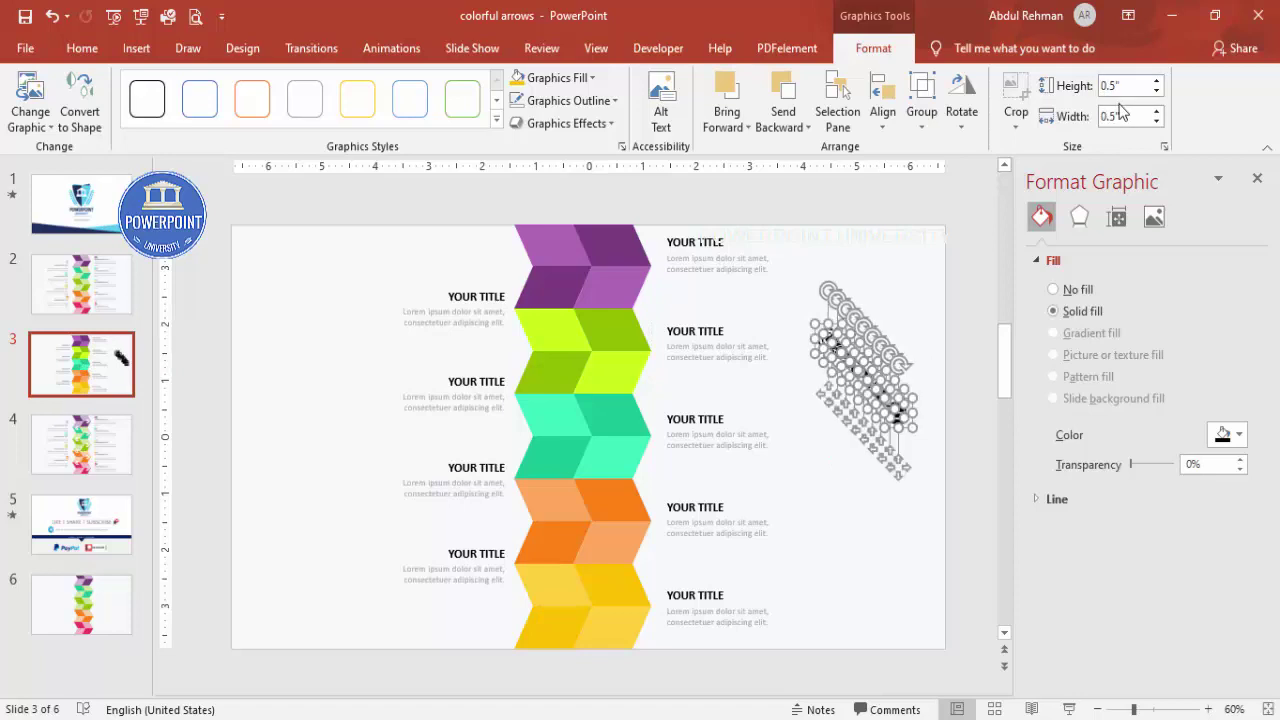
left_click(873, 309)
Place icons such as target, hand, database and head beside the YOUR TITLE headings
left_click_drag(828, 336, 735, 233)
left_click_drag(826, 338, 739, 323)
left_click_drag(846, 357, 741, 416)
left_click_drag(862, 371, 742, 597)
left_click_drag(890, 405, 423, 459)
left_click_drag(876, 390, 431, 289)
left_click(894, 329)
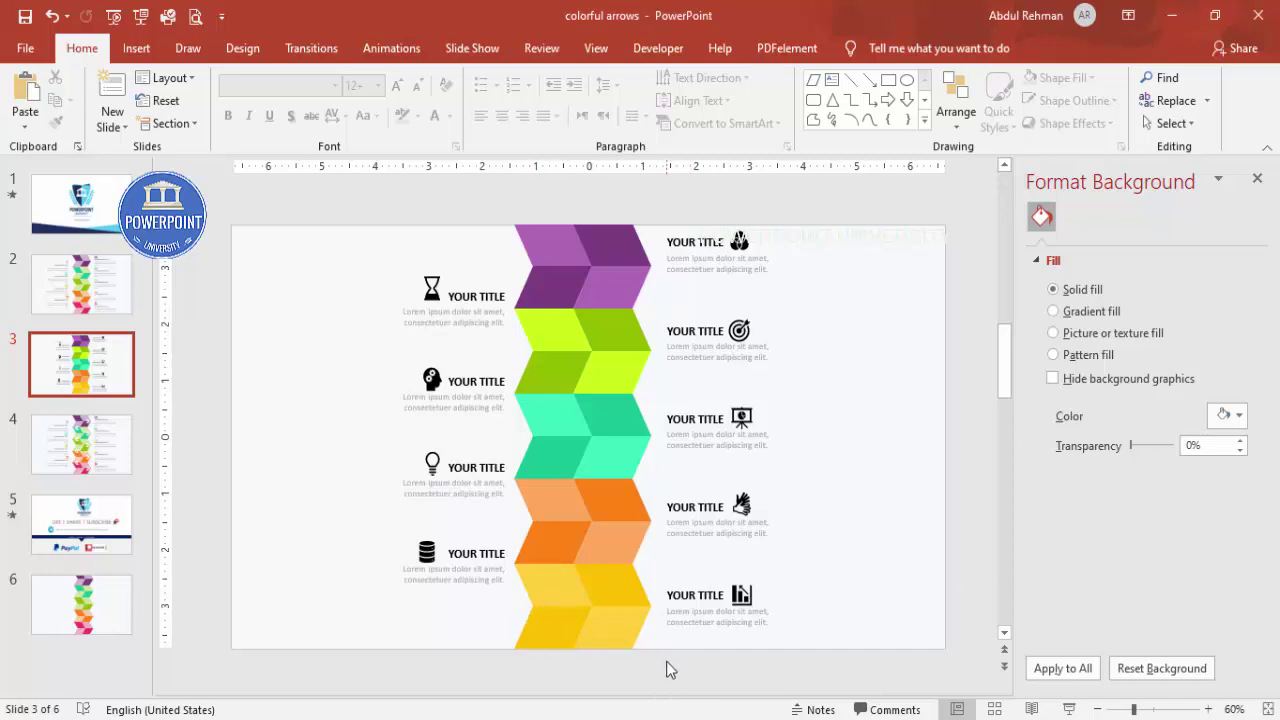
left_click_drag(666, 661, 497, 558)
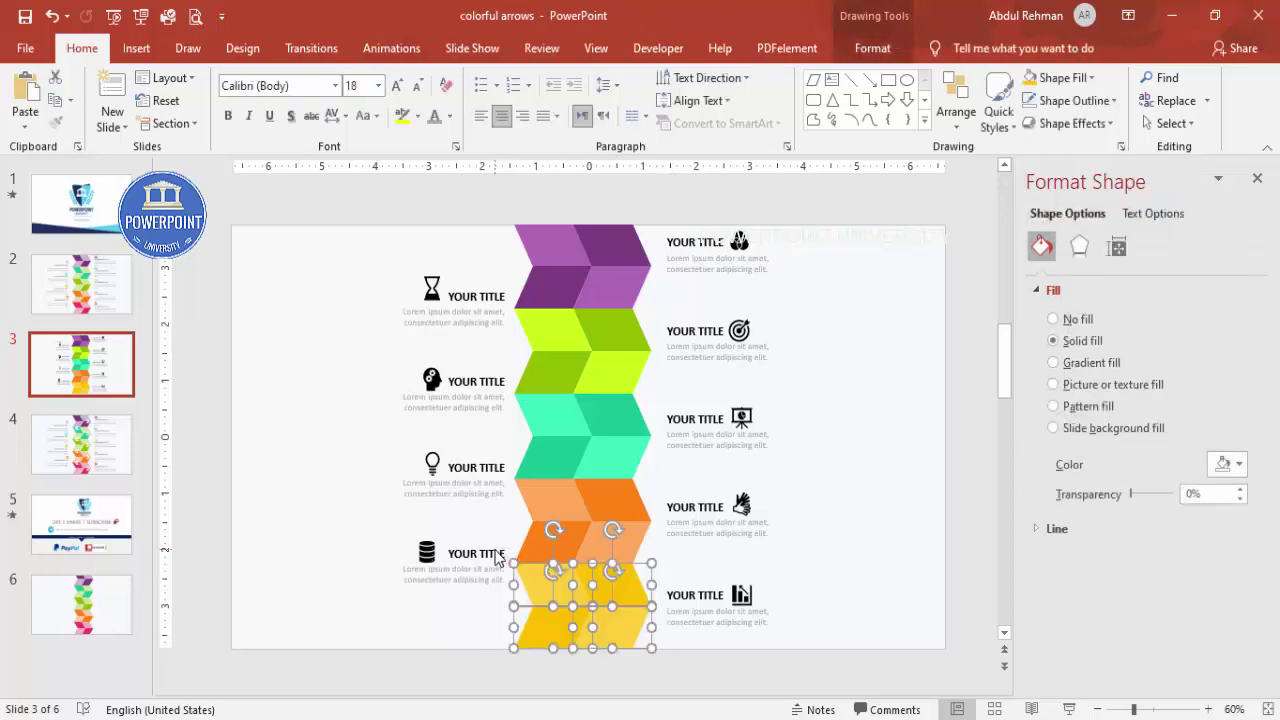
Group the four orange chevron pieces, then the teal pieces, each into one object
left_click(557, 543)
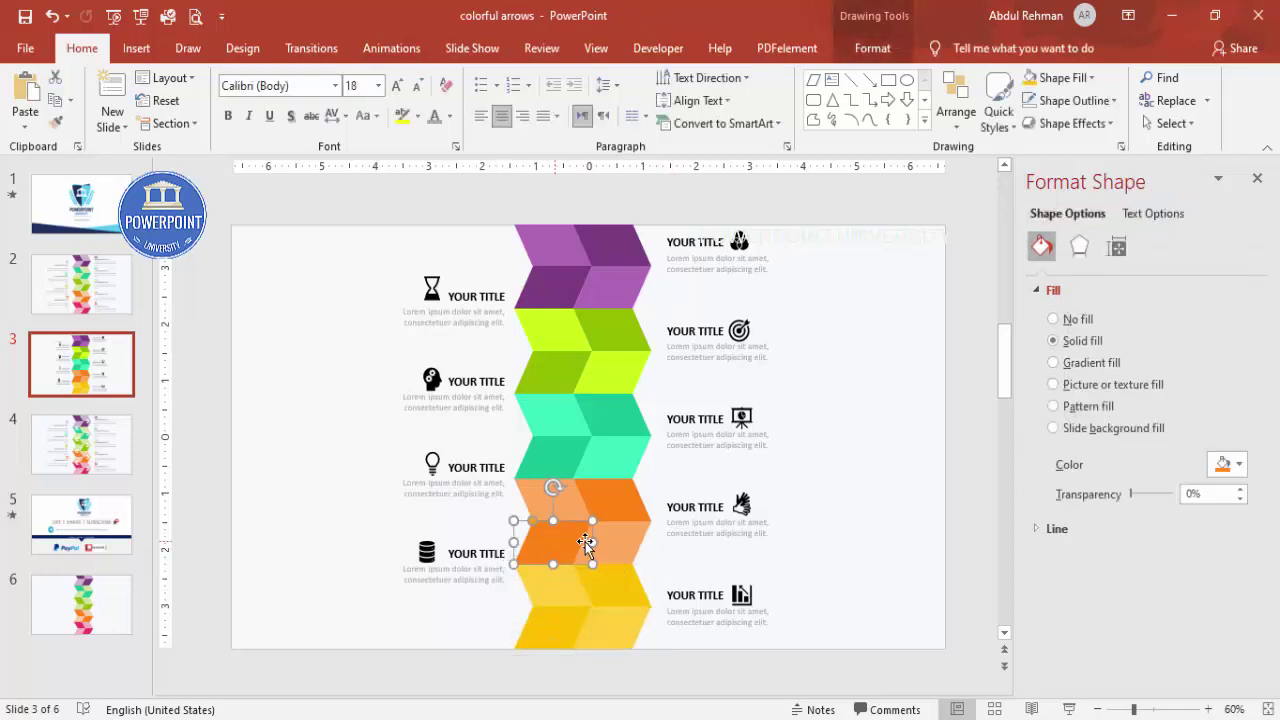
left_click(616, 522, "shift")
left_click(636, 507, "shift")
left_click(535, 510, "shift")
key("ctrl+g")
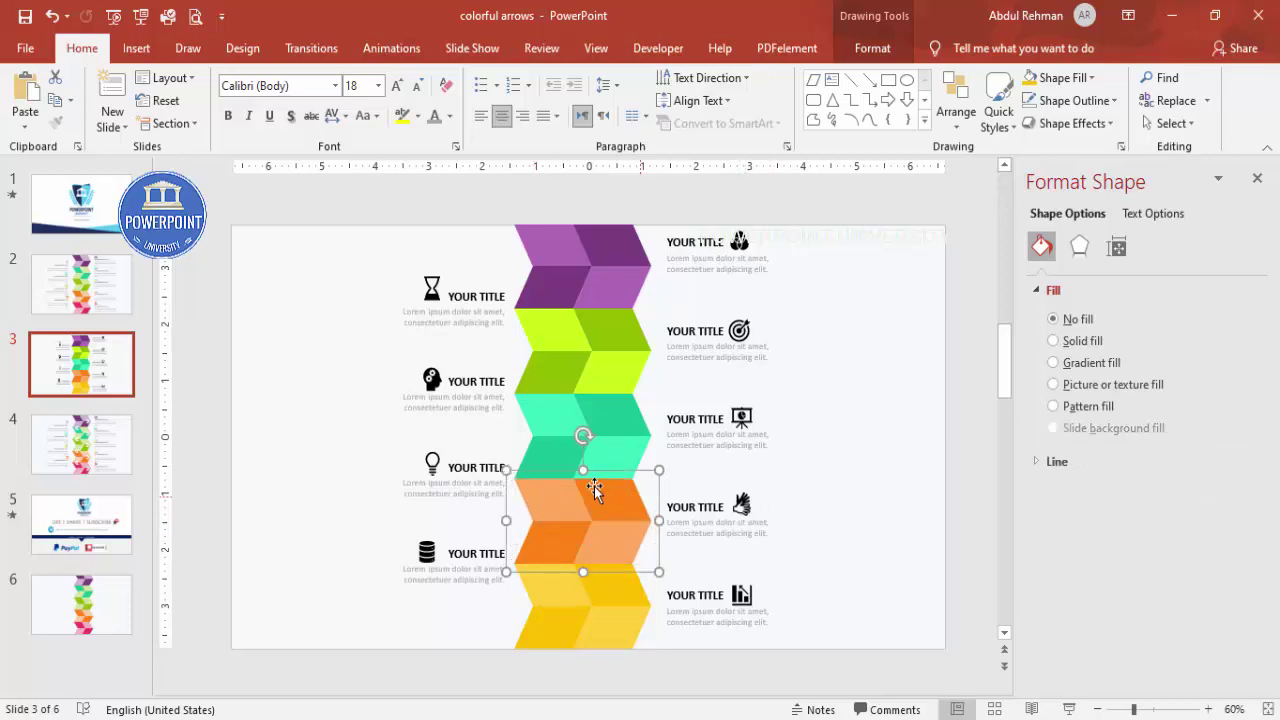
left_click(549, 448)
left_click(612, 455, "shift")
left_click(612, 414, "shift")
left_click(535, 420, "shift")
left_click(527, 420, "shift")
key("ctrl+g")
Group the four green chevron pieces and the four purple pieces each into one object
left_click(583, 366)
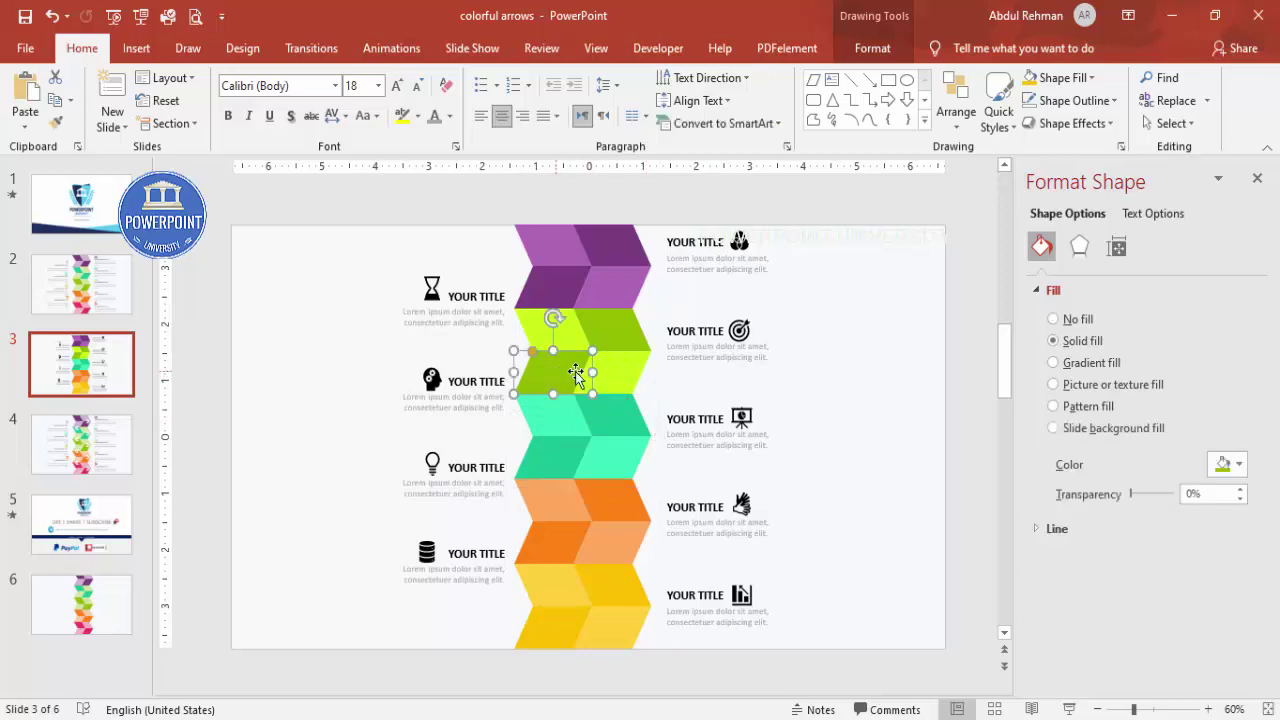
left_click(619, 371, "shift")
left_click(602, 333, "shift")
left_click(532, 332, "shift")
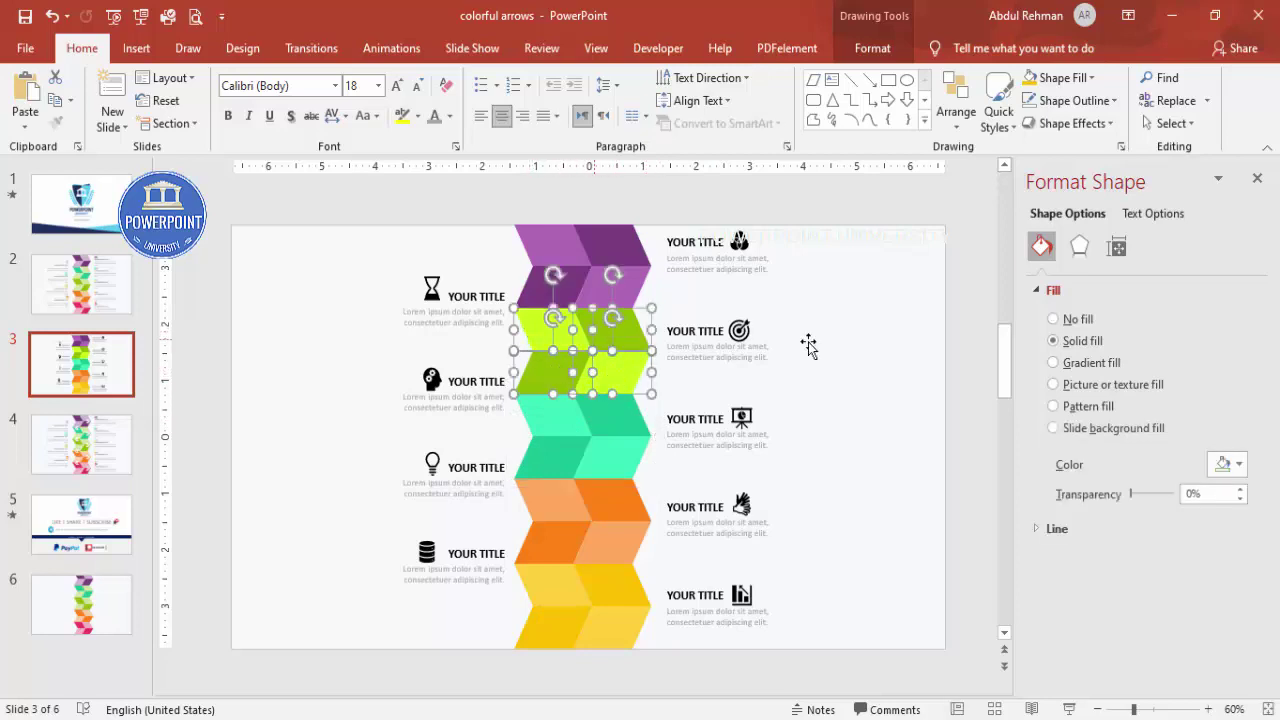
key("ctrl+g")
left_click(545, 276)
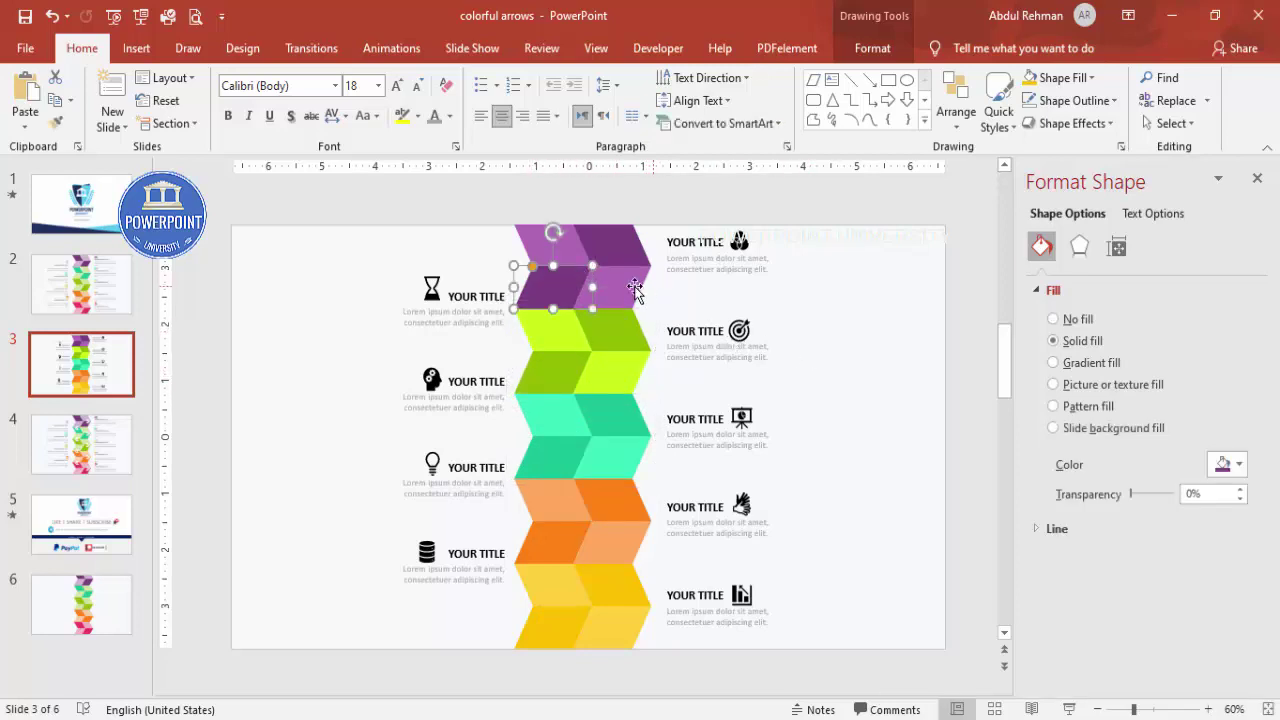
left_click(630, 287, "shift")
scroll(600, 245, "up", 1)
left_click(600, 245, "shift")
left_click(536, 248, "shift")
key("ctrl+g")
scroll(878, 290, "up", 1)
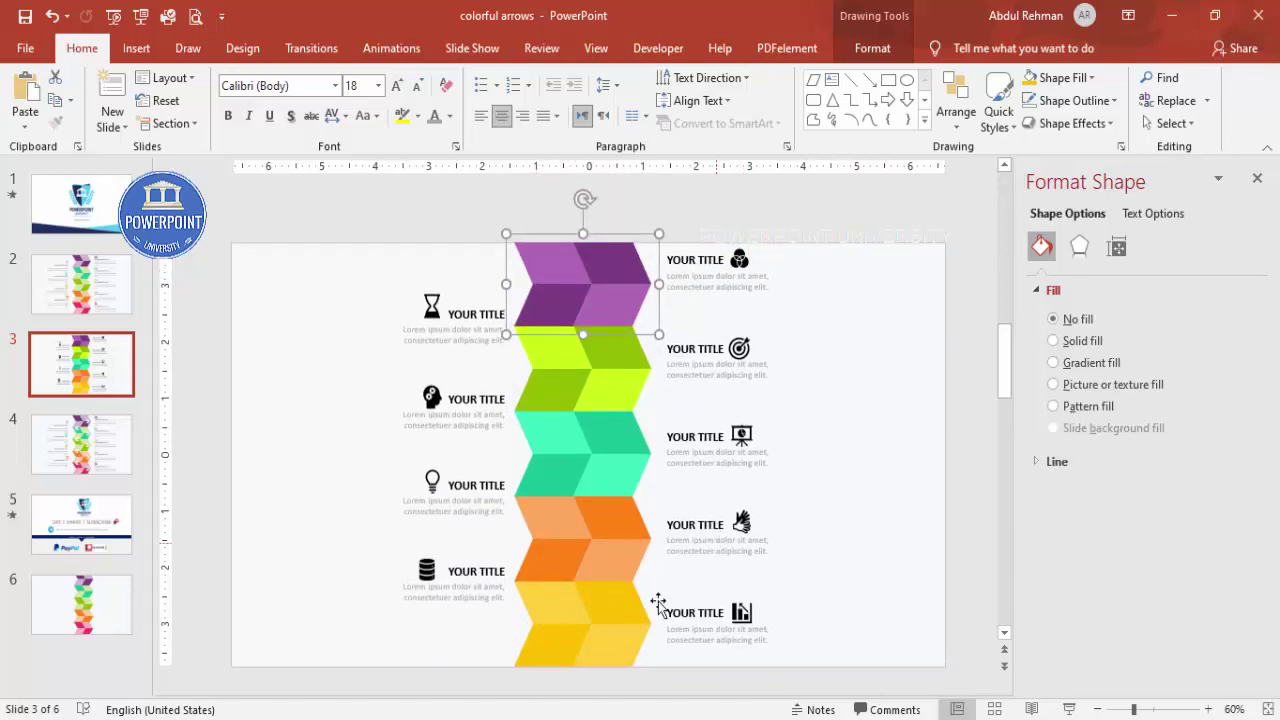
Close the Format Shape panel
left_click(632, 622)
scroll(630, 626, "down", 2)
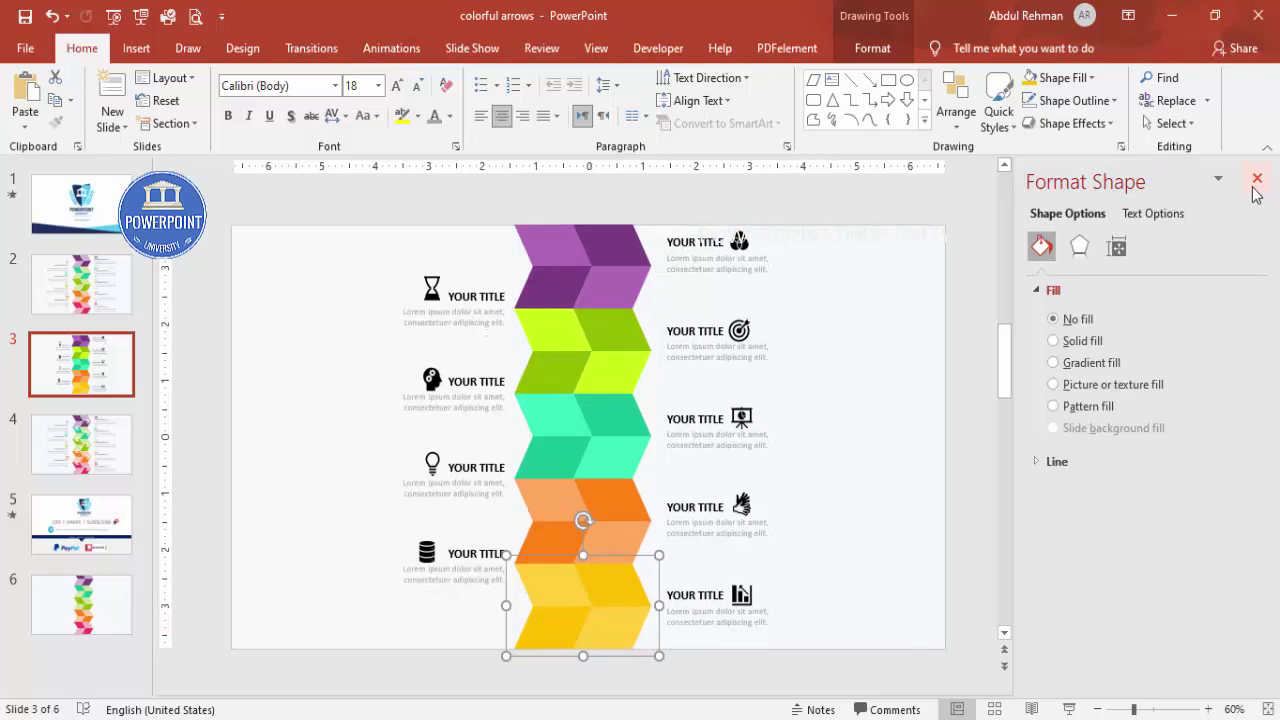
left_click(1257, 180)
left_click(410, 47)
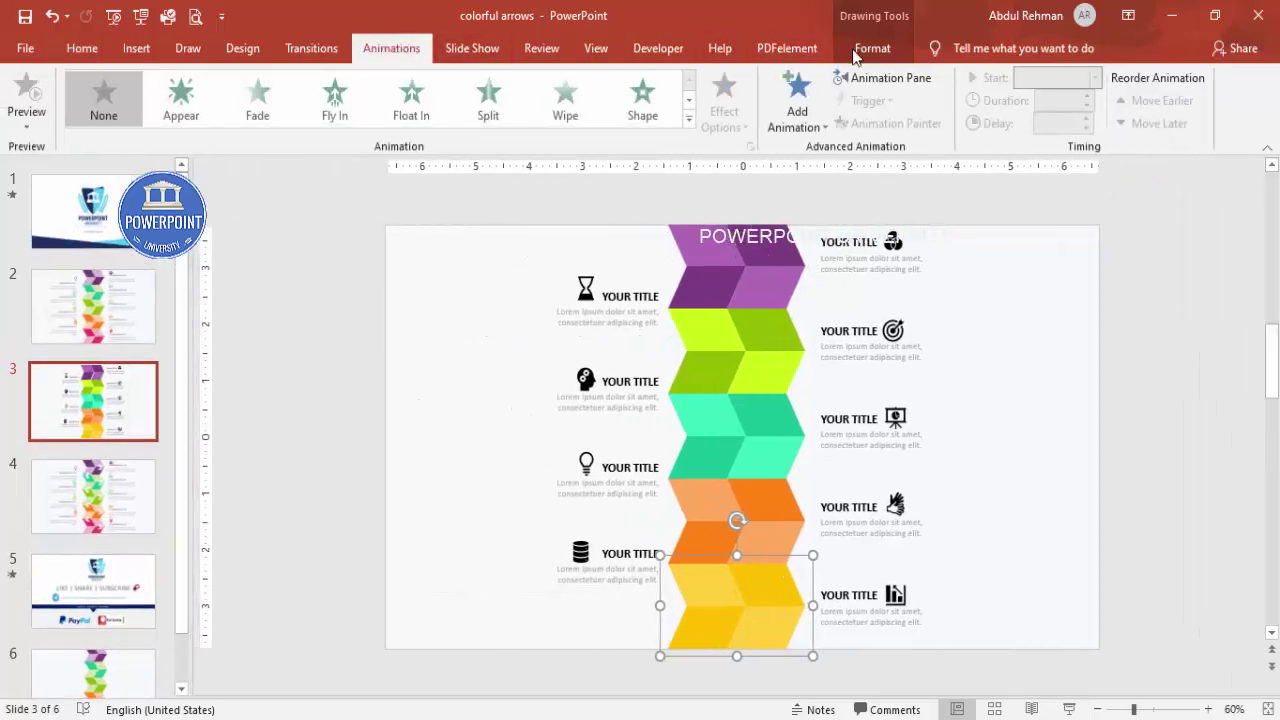
With the Animation Pane open, make the yellow chevron level Fly In From Top
left_click(888, 79)
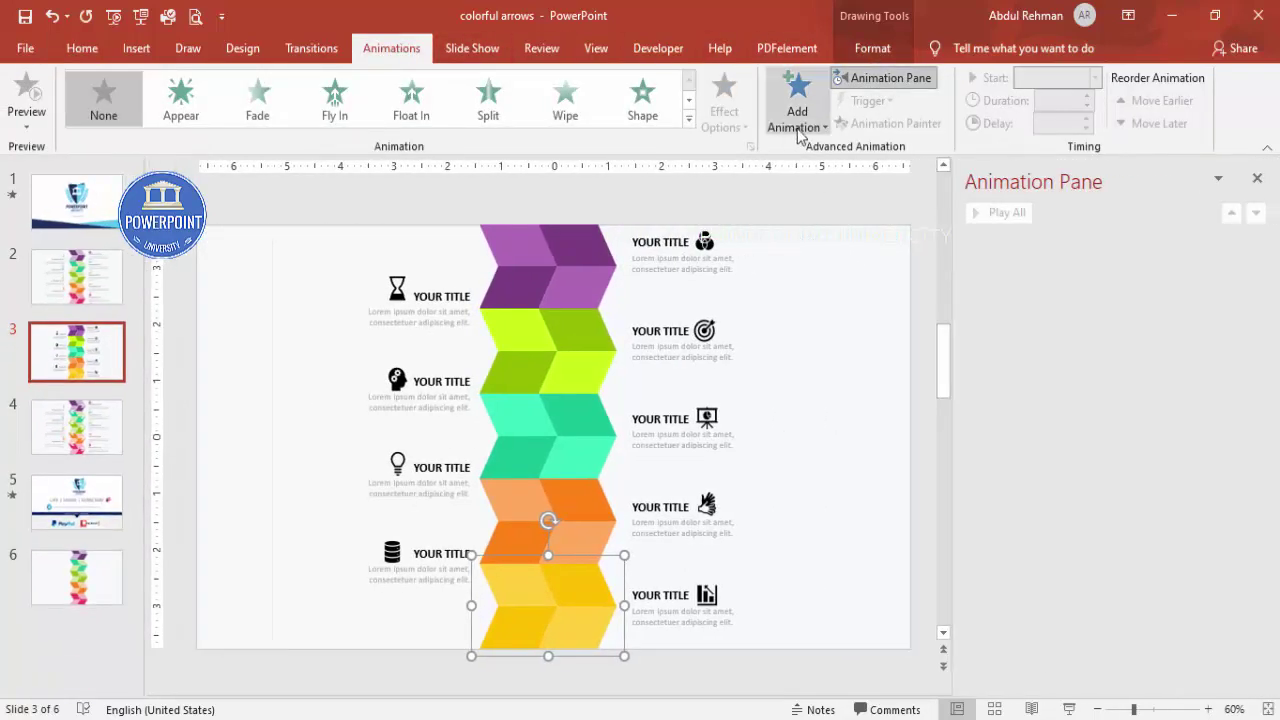
left_click(335, 101)
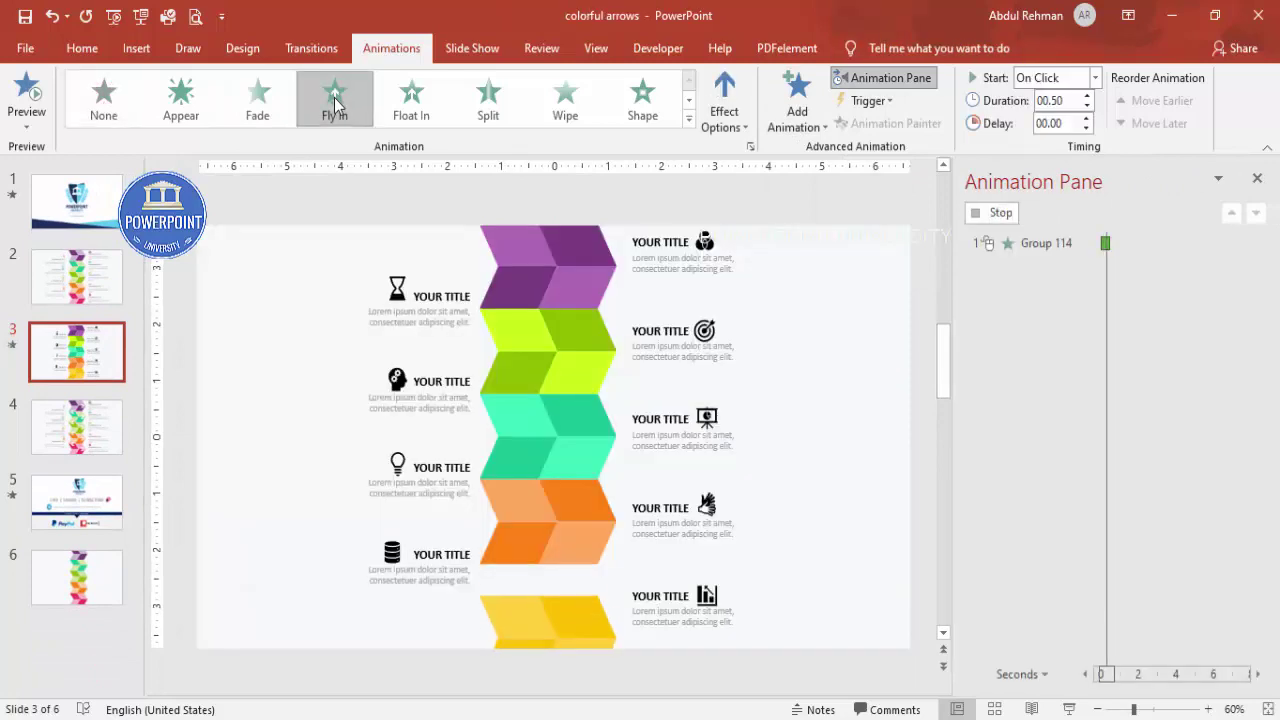
left_click(724, 110)
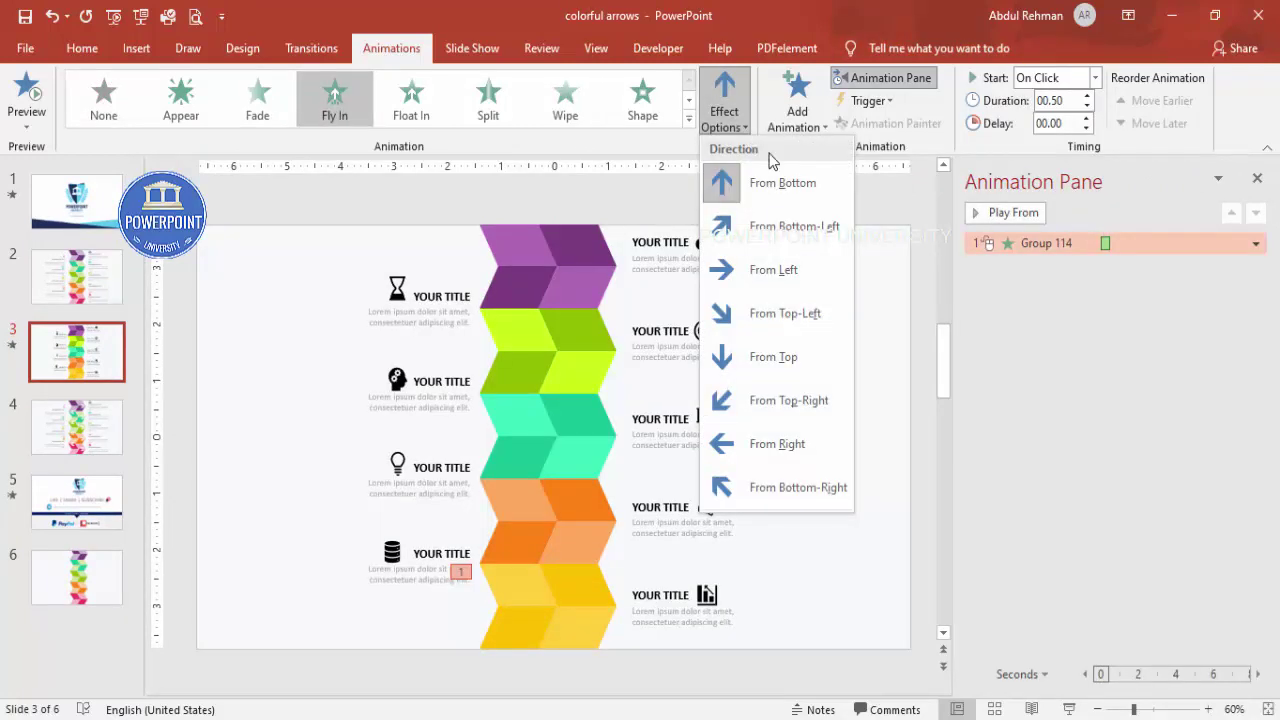
left_click(789, 354)
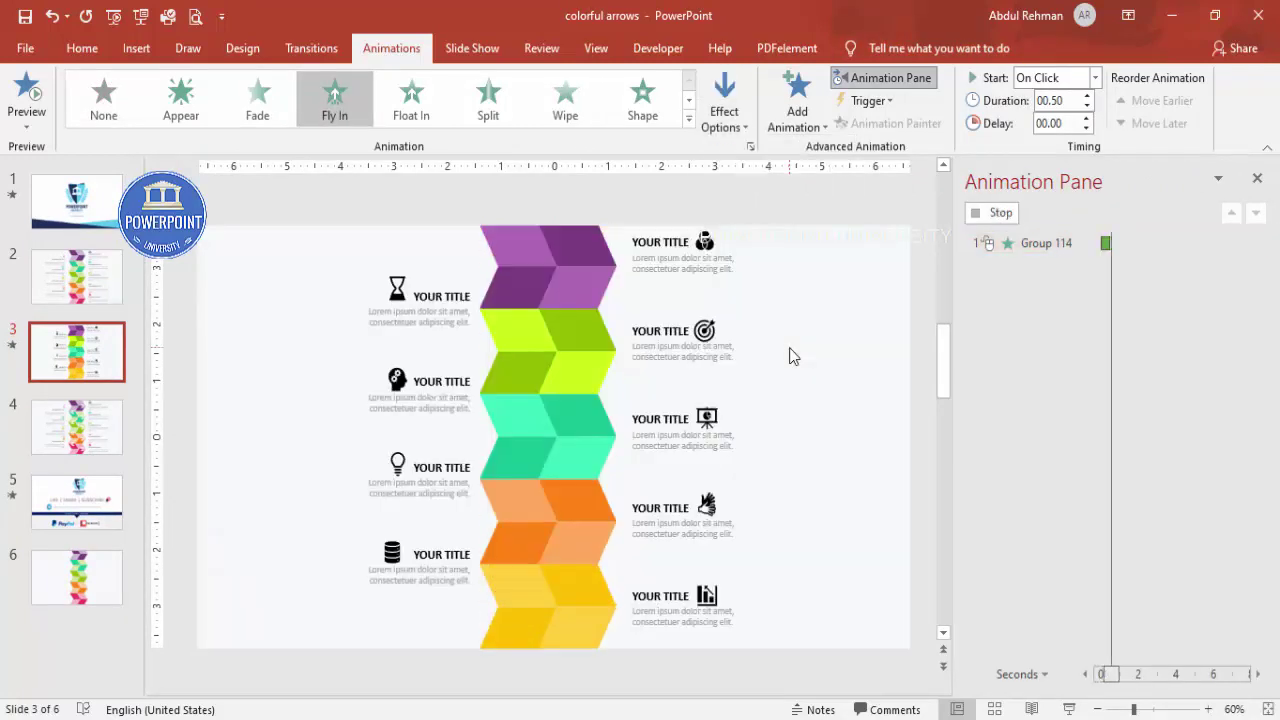
Give the bottom-right title block group a Stretch entrance effect
left_click(700, 598)
key("Escape")
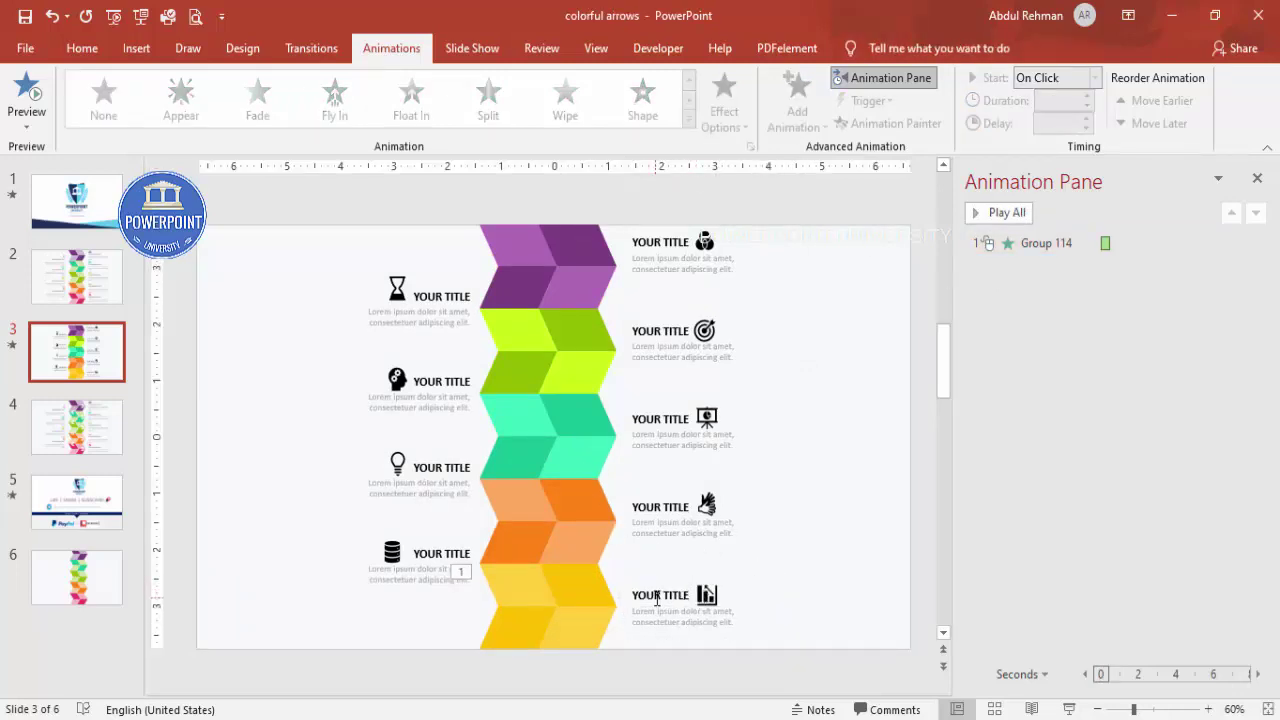
left_click(657, 597)
key("Escape")
left_click(644, 586)
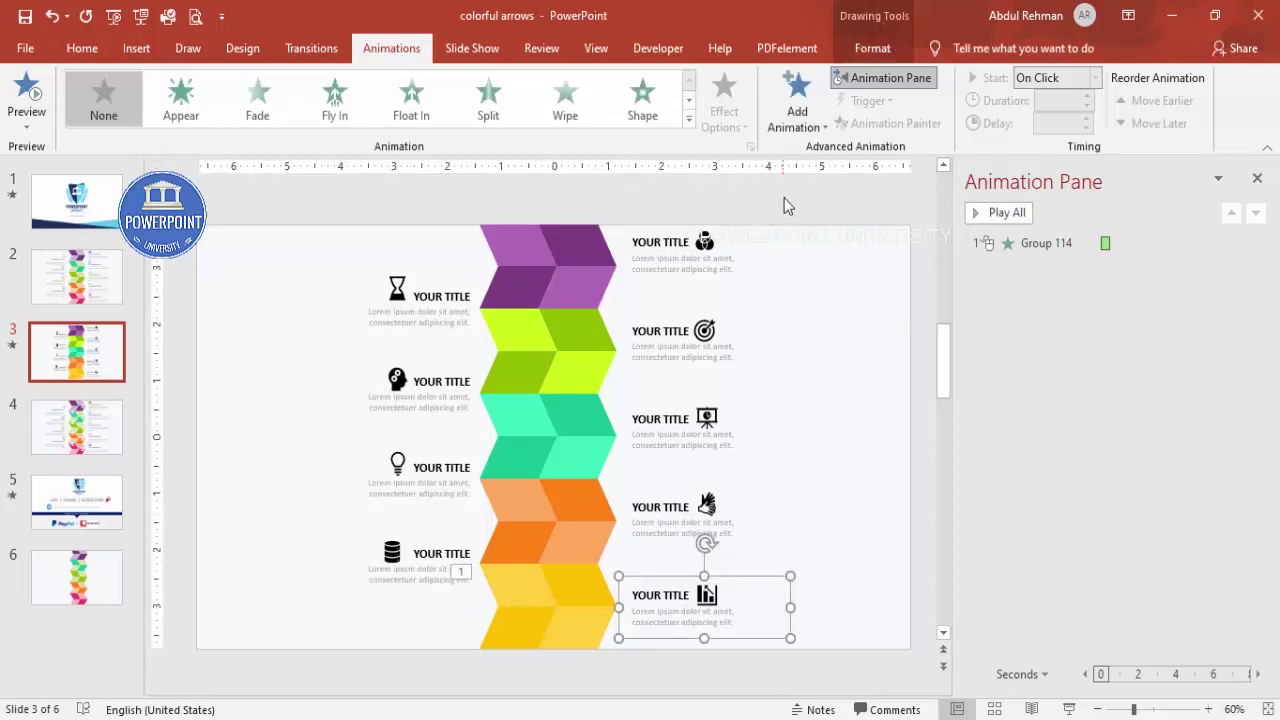
left_click(797, 108)
left_click(836, 594)
left_click(560, 528)
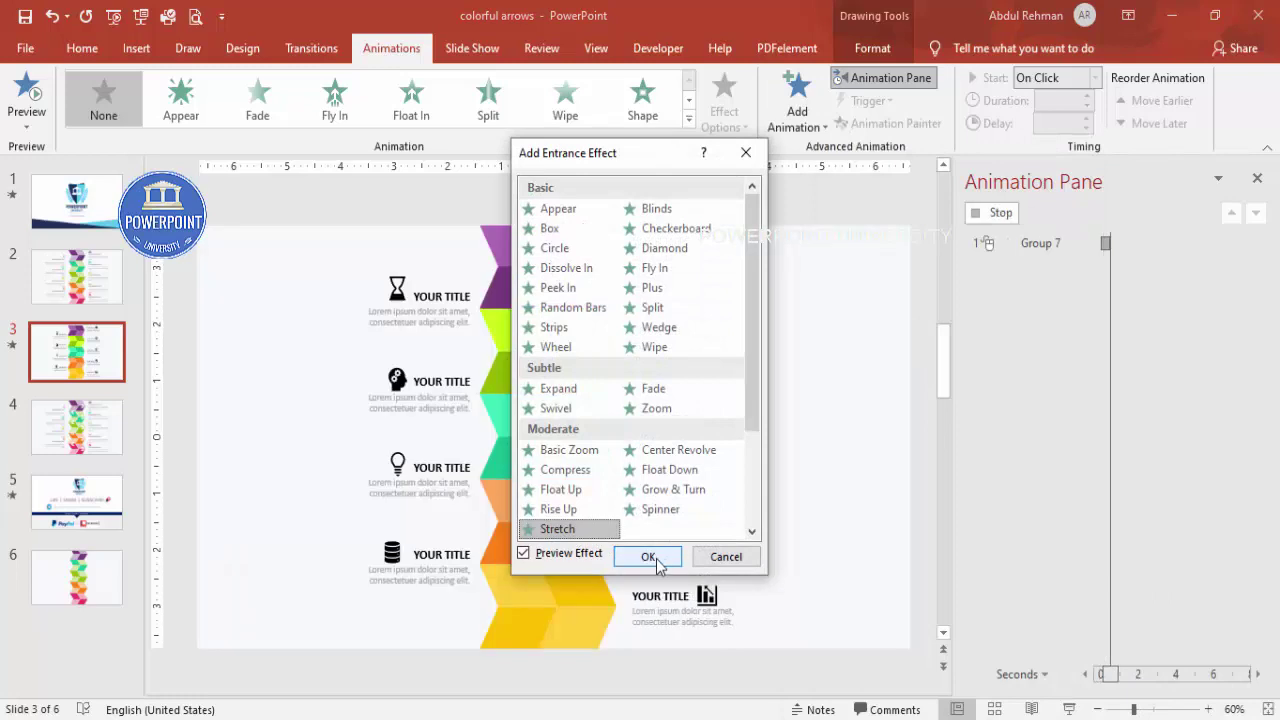
left_click(648, 557)
Set the Stretch to come From Left and start After Previous
left_click(726, 112)
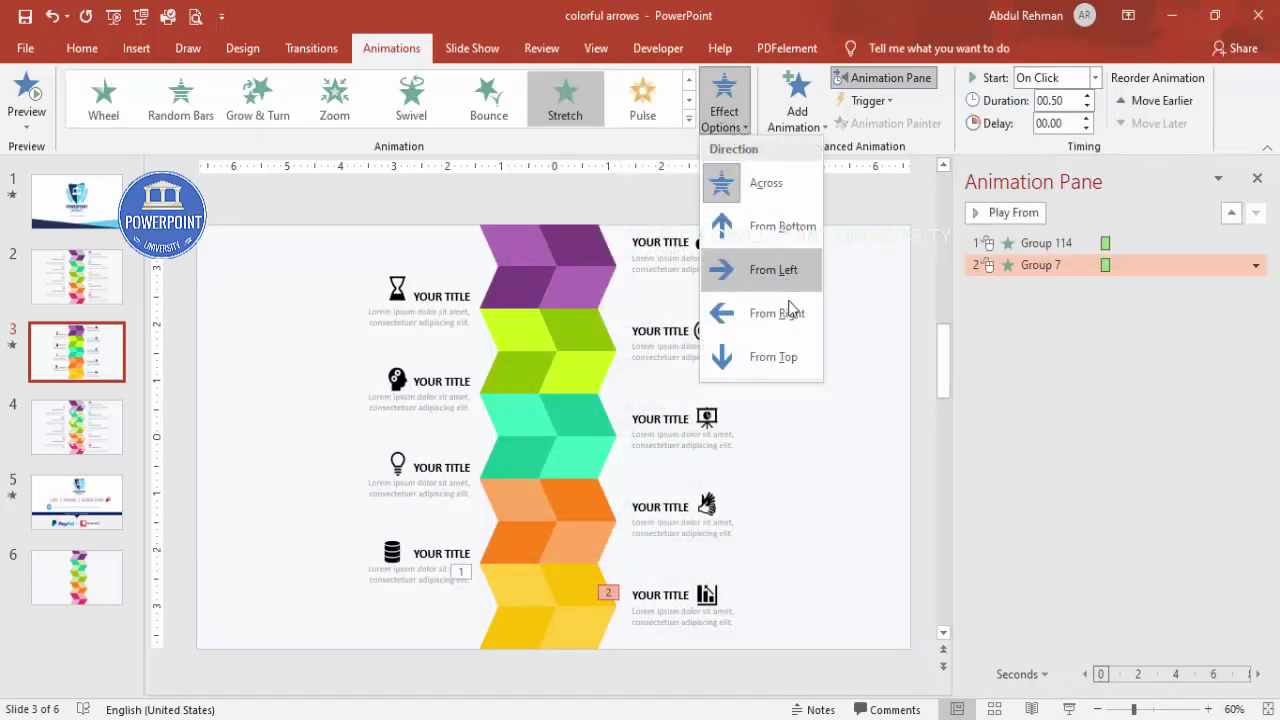
left_click(791, 280)
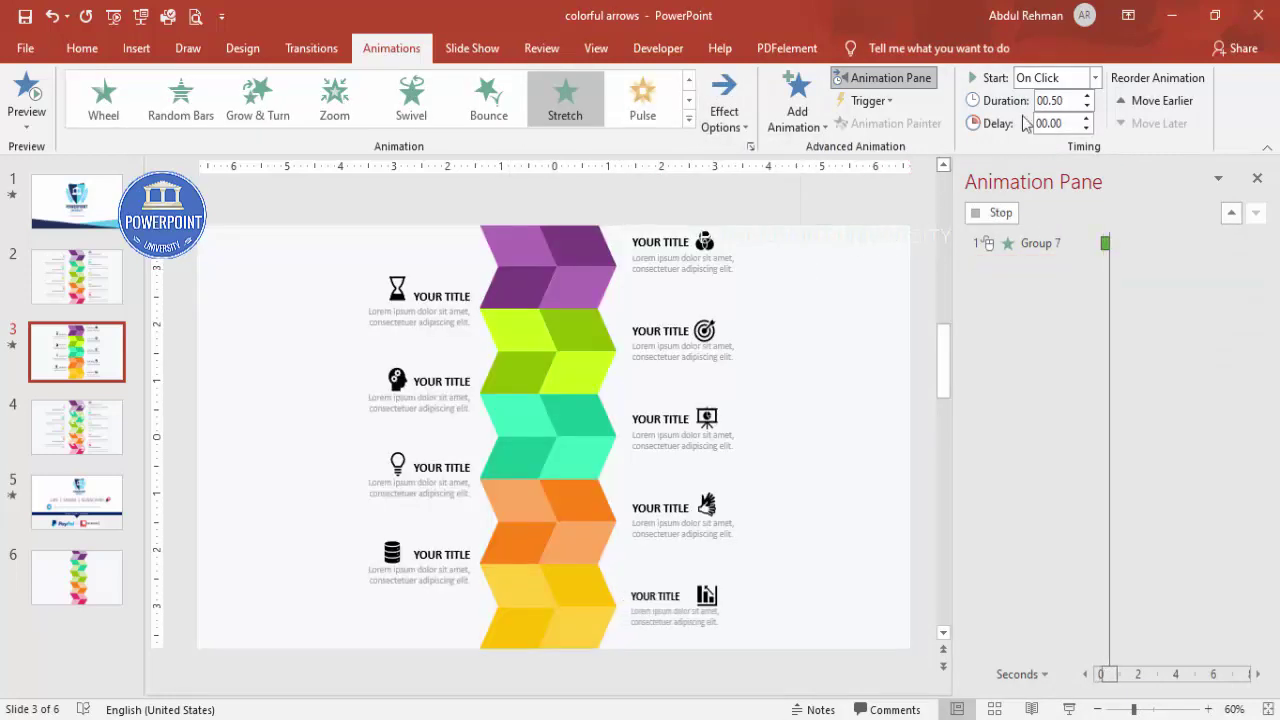
left_click(1094, 78)
left_click(1052, 138)
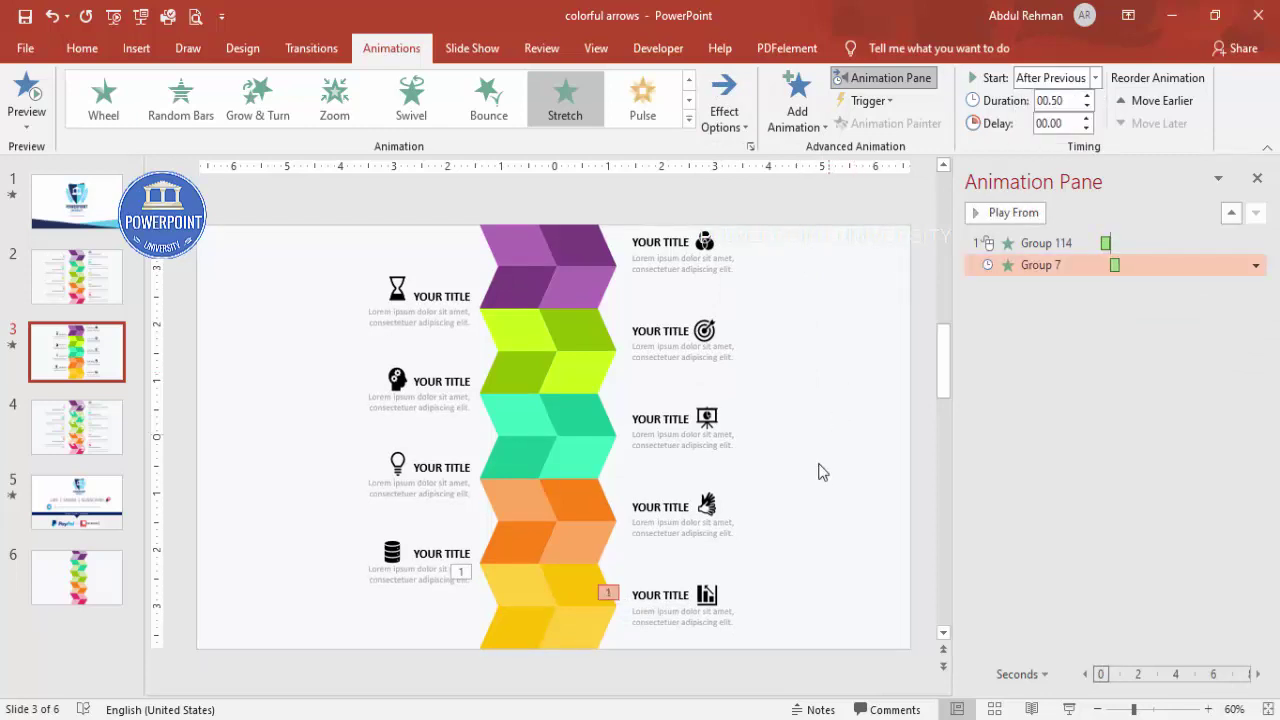
left_click(794, 525)
Give the chart icon a Basic Zoom entrance that starts After Previous
left_click(710, 593)
left_click(797, 100)
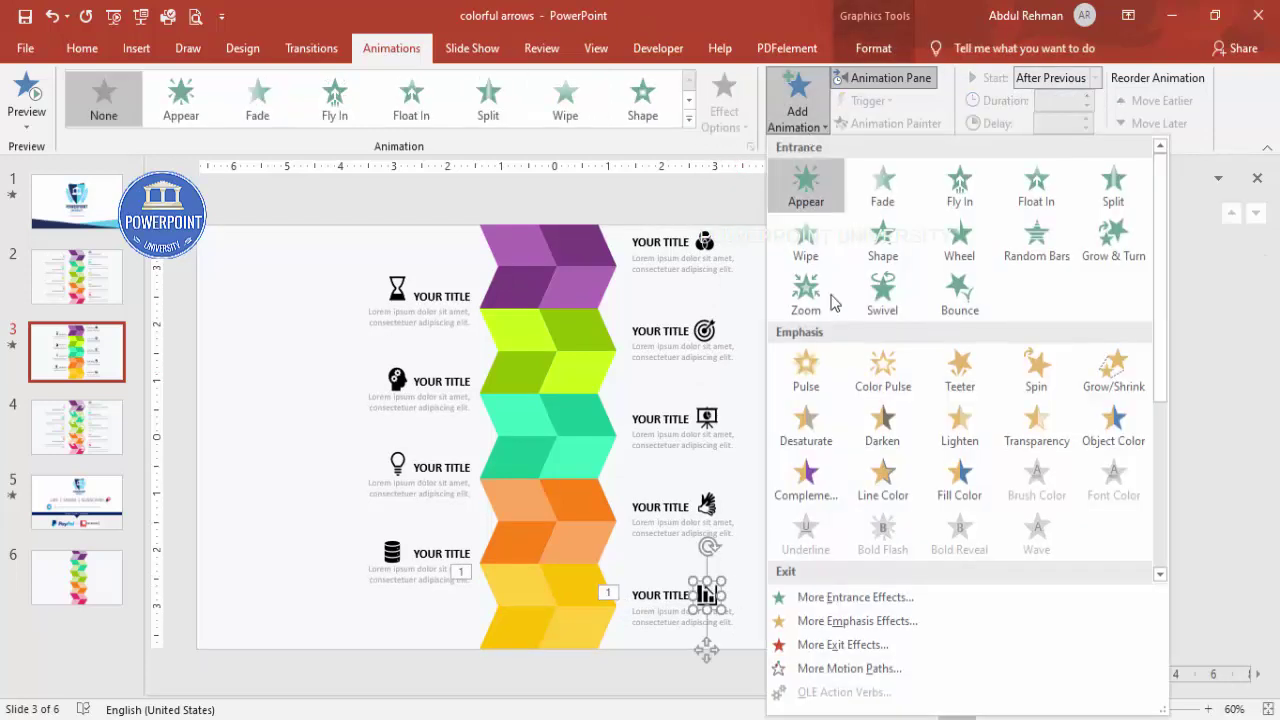
left_click(850, 597)
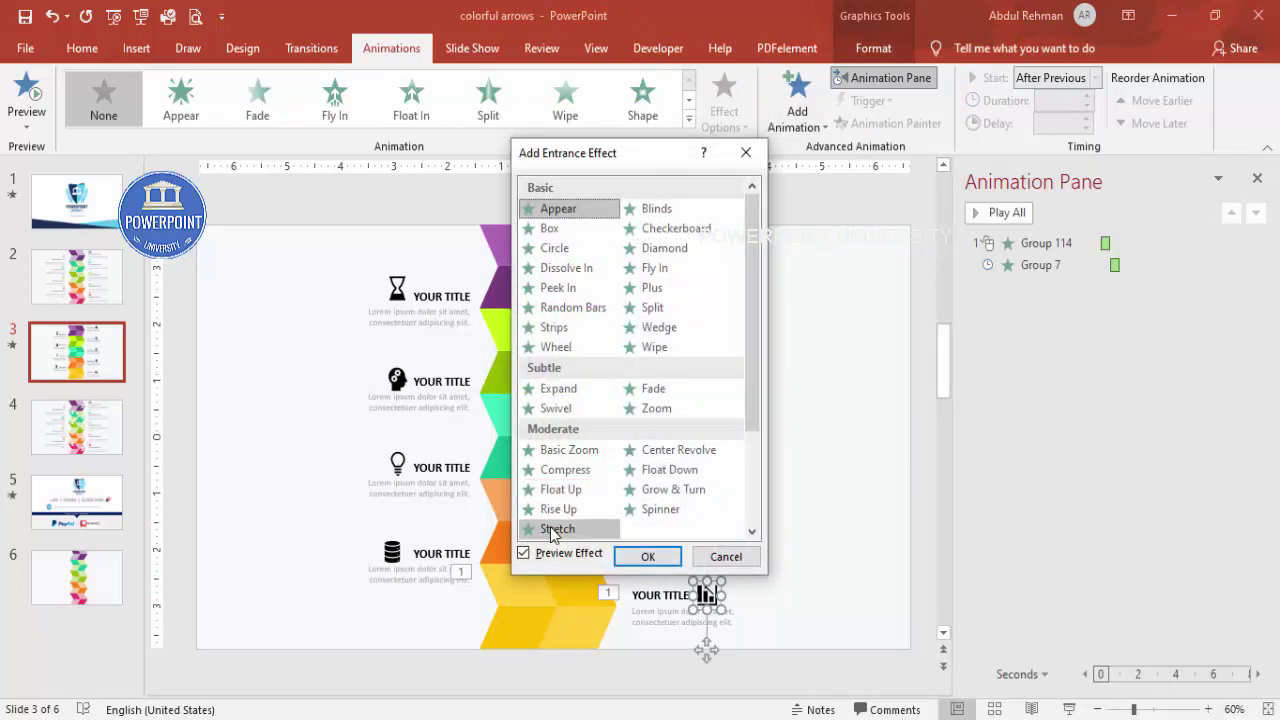
left_click(566, 450)
left_click(648, 557)
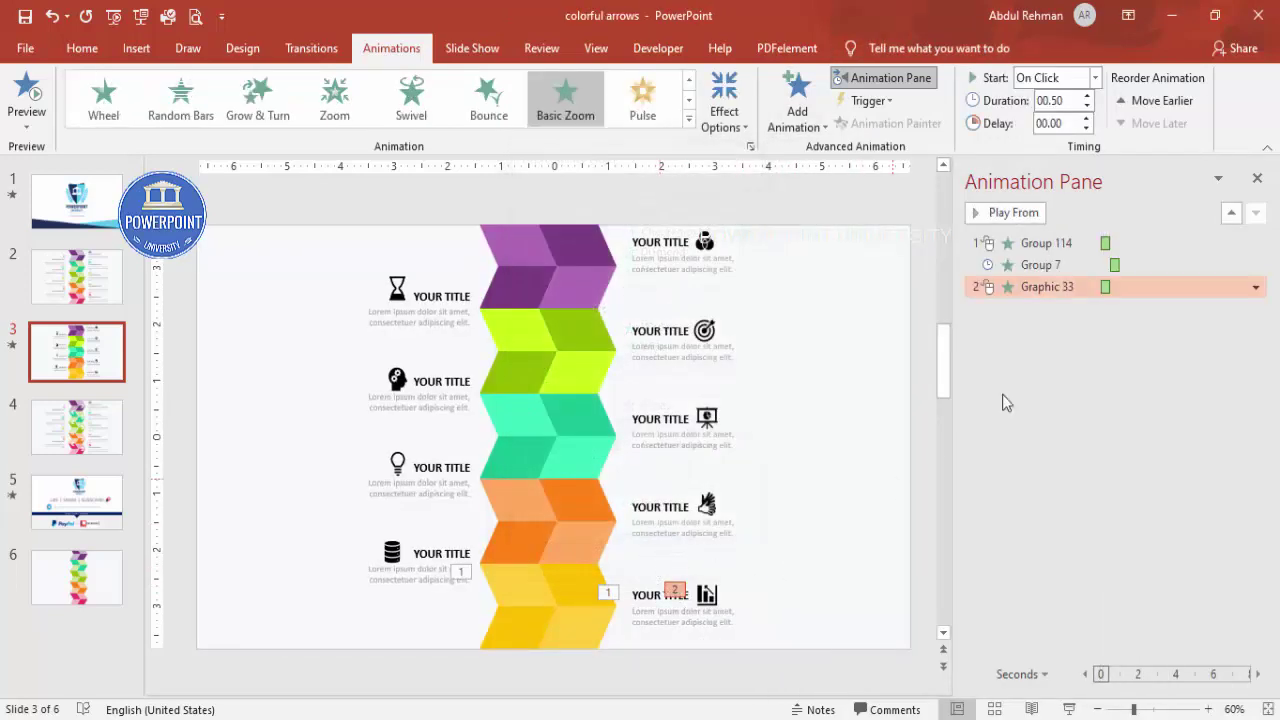
left_click(1095, 77)
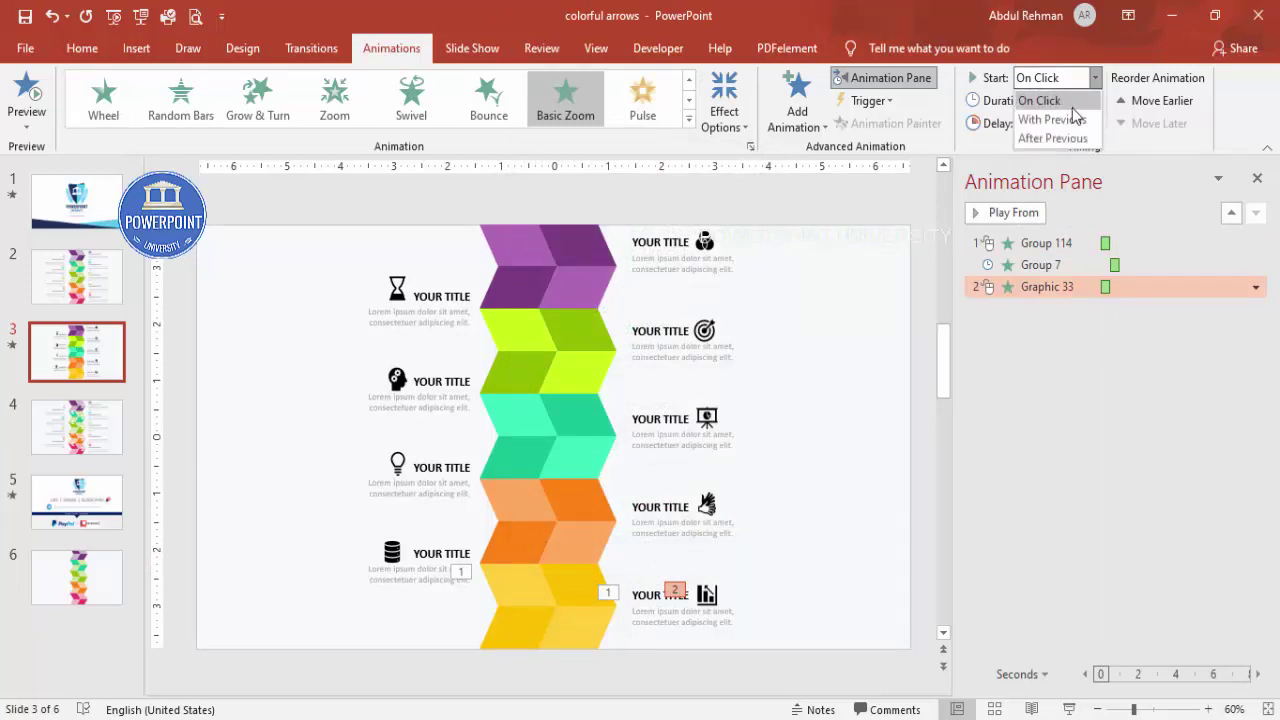
left_click(1075, 139)
Preview the slide's animations as a full-screen slideshow
left_click(894, 277)
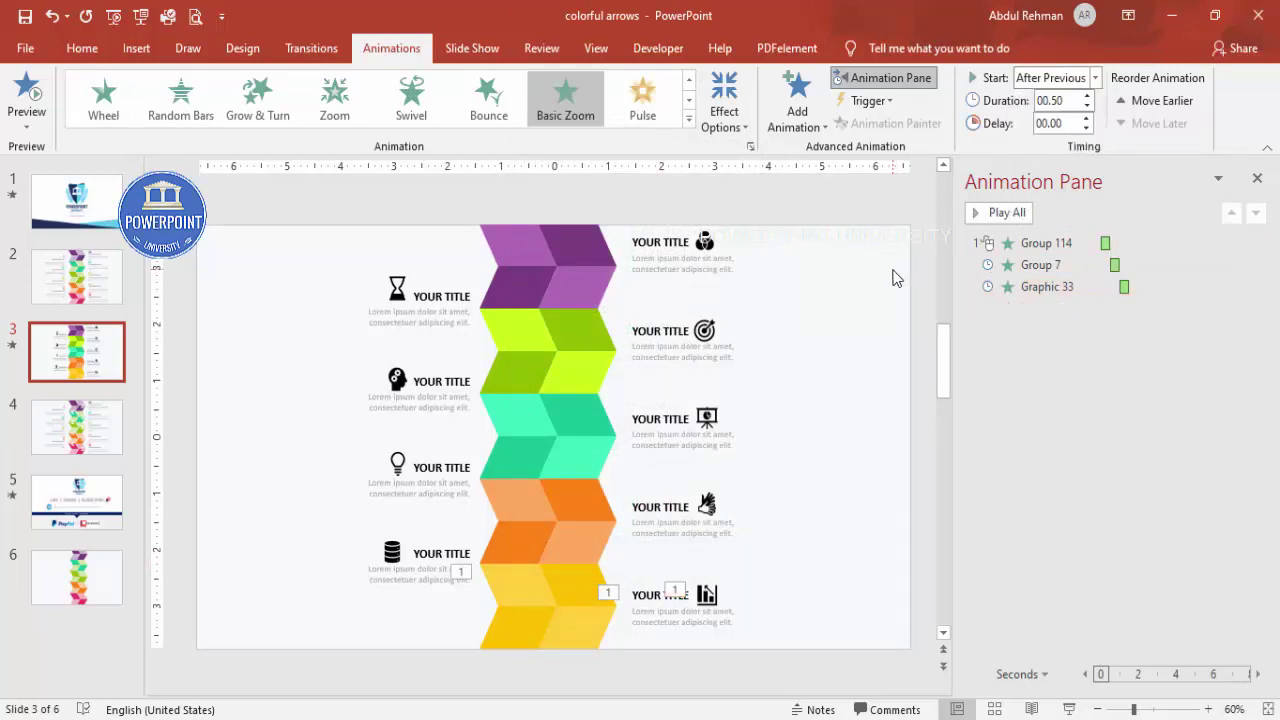
left_click(1072, 709)
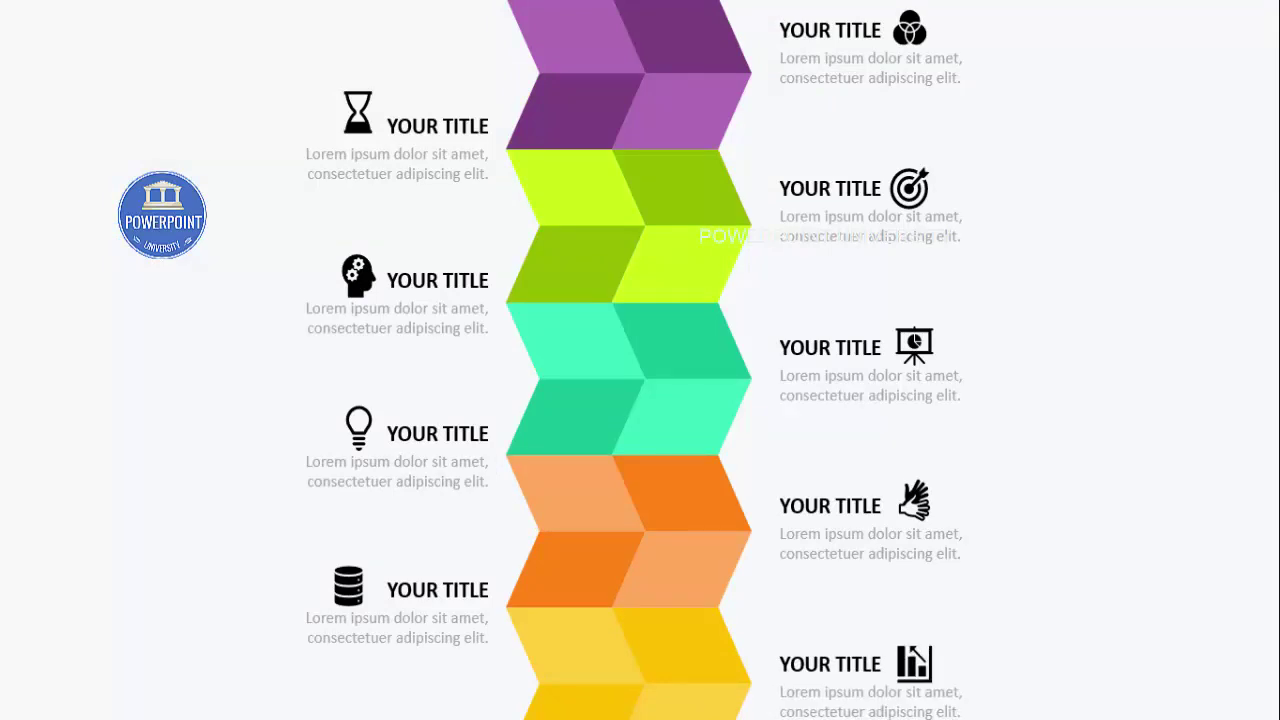
key("Escape")
Copy the yellow chevron level's Fly In entrance onto the orange chevron group
left_click(580, 590)
left_click(887, 123)
left_click(511, 508)
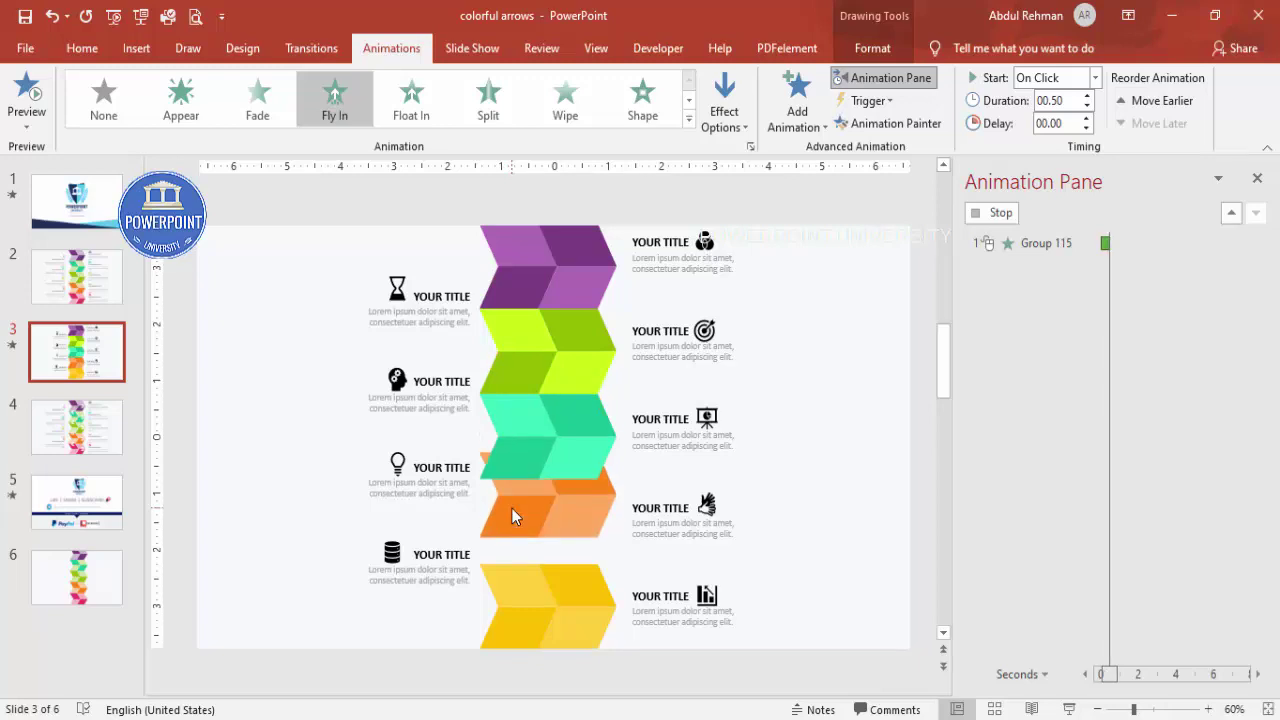
Copy the bottom-right title block's Stretch entrance onto the bottom-left title block
left_click(641, 597)
left_click(887, 123)
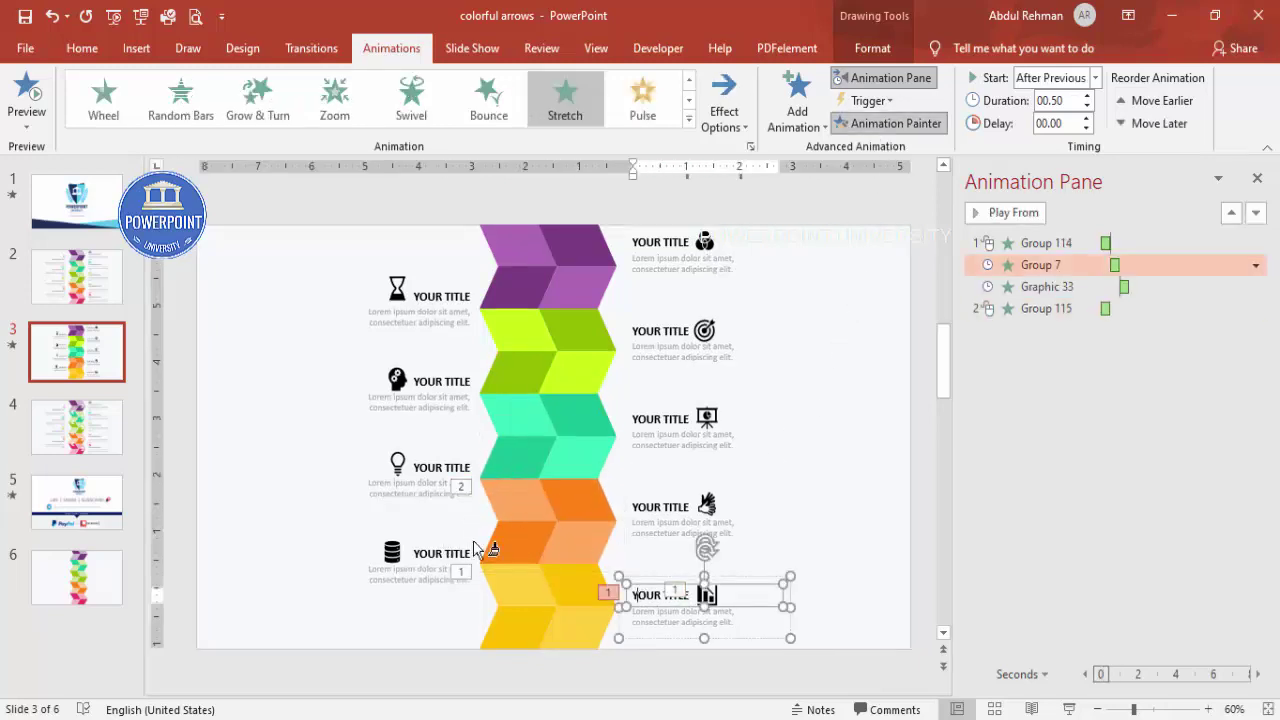
left_click(446, 556)
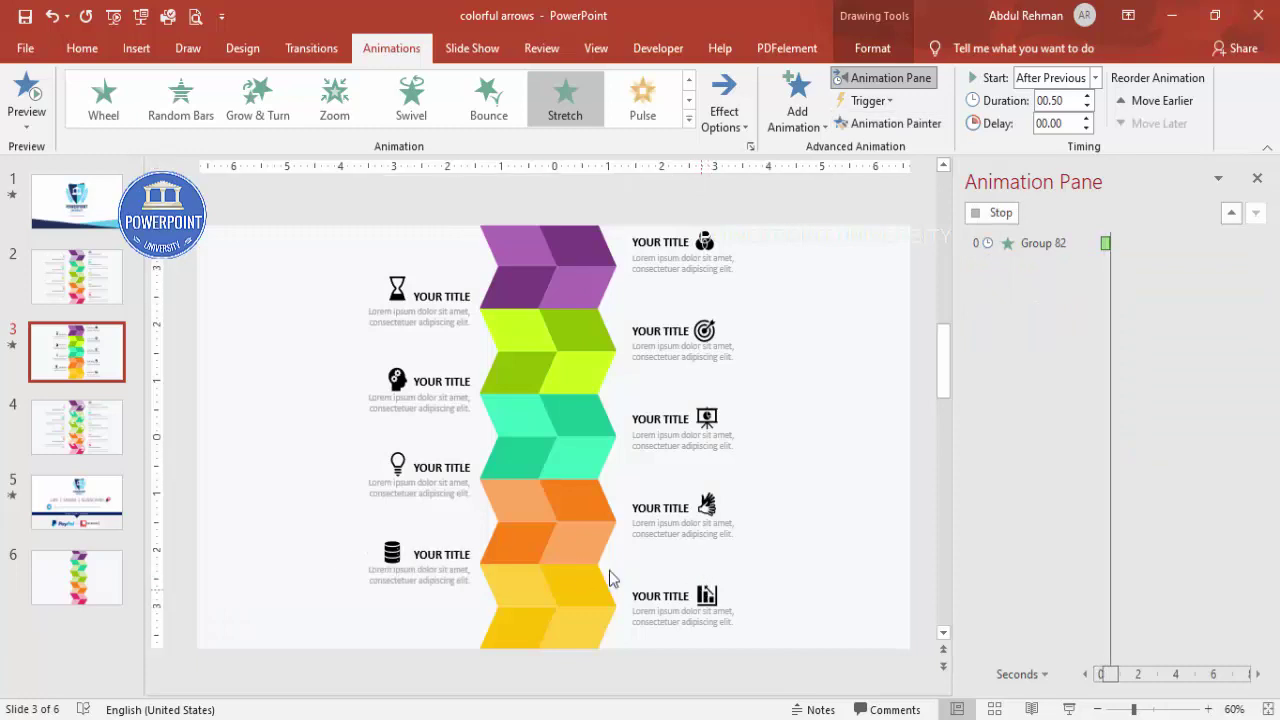
Set the bottom-left stretch to come From Right and pick up the chart icon's zoom animation
left_click(724, 108)
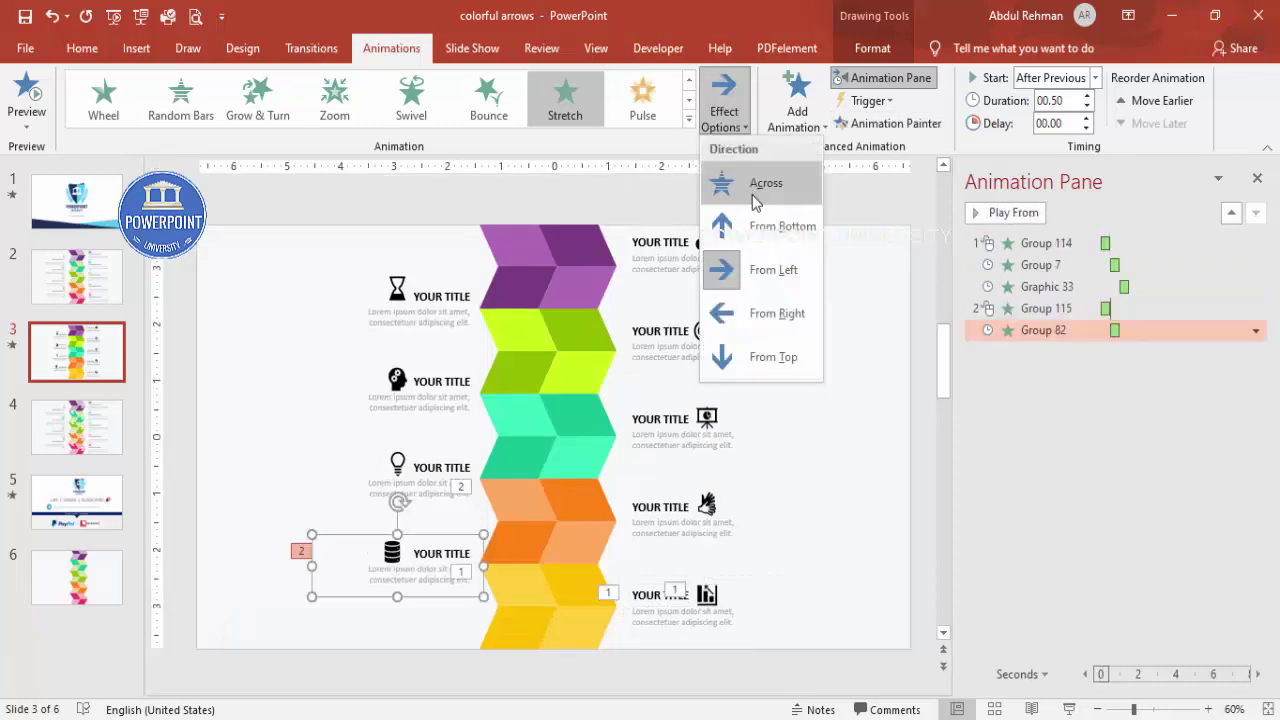
left_click(765, 310)
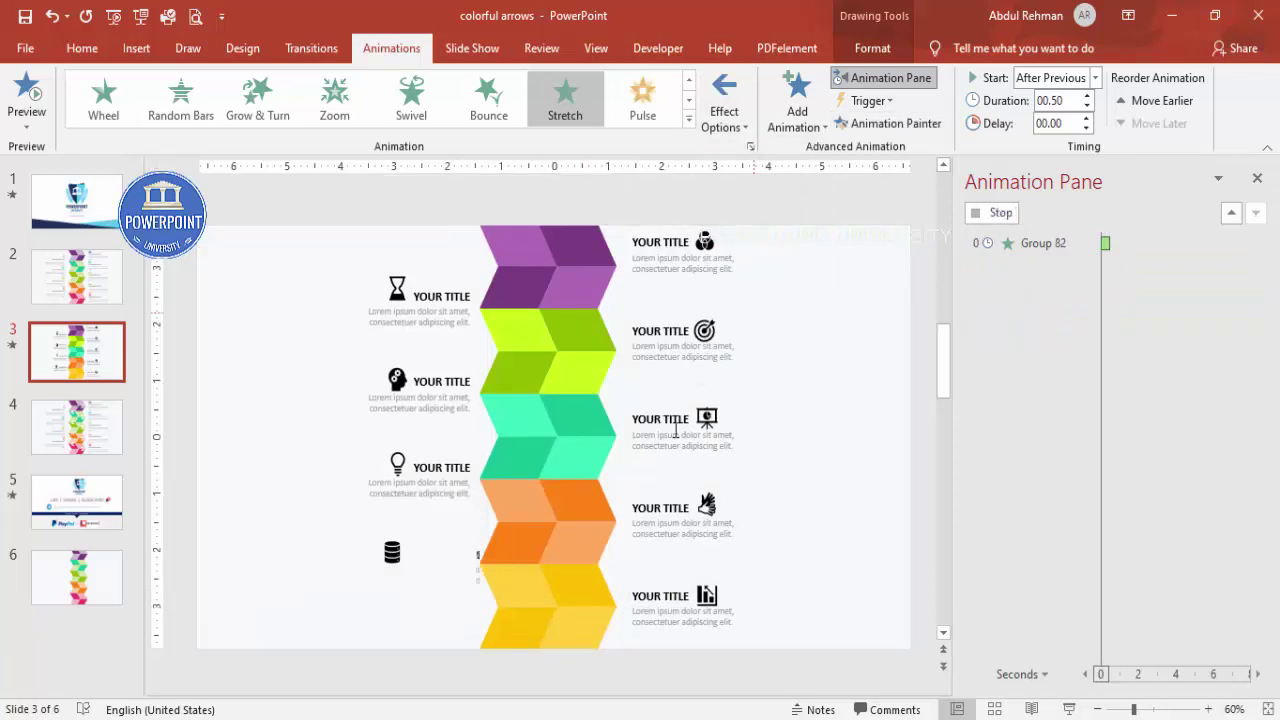
left_click(707, 596)
left_click(912, 123)
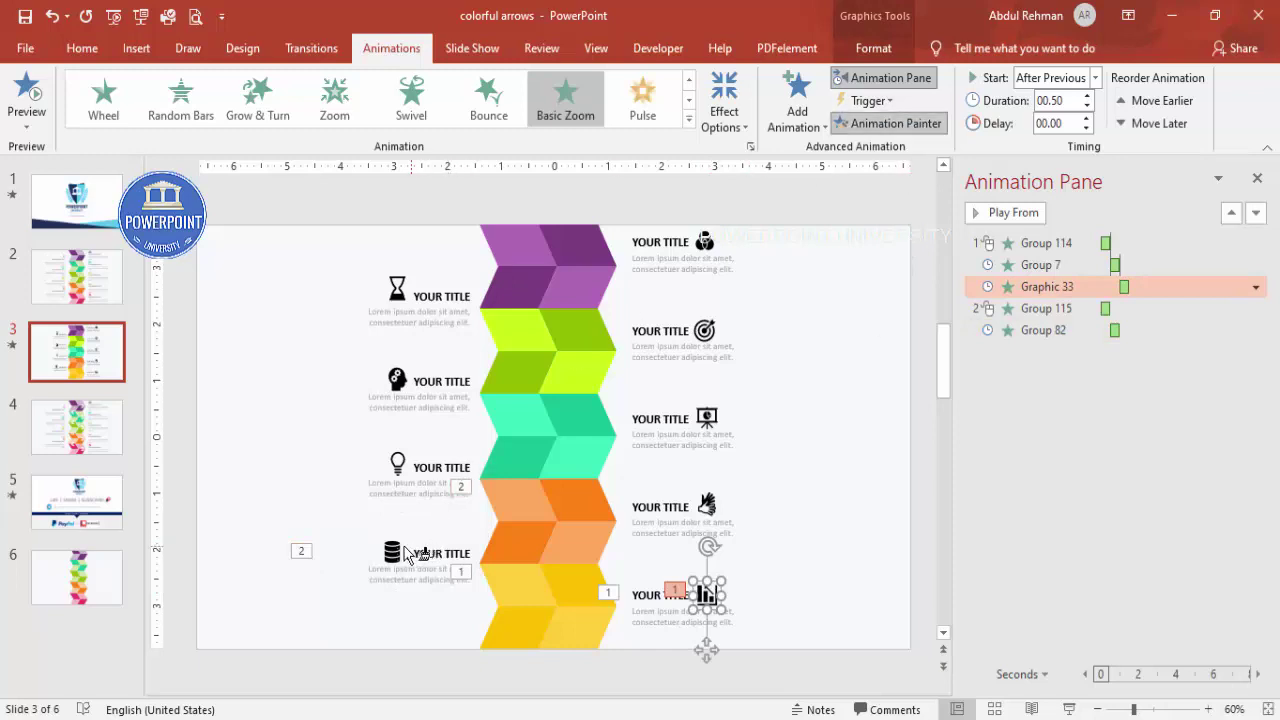